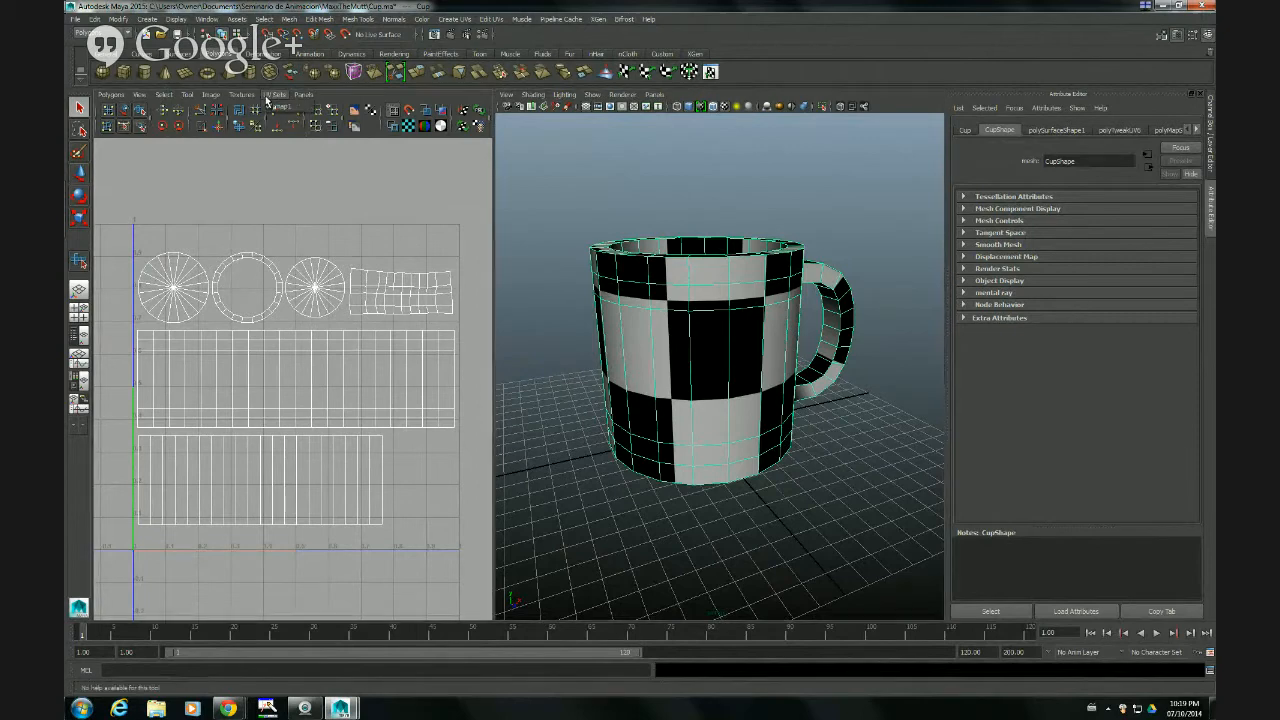
- Start a PSD network for the cup's UVs, setting its image file to CupTexture on the Desktop
click(298, 96)
mouse_move(210, 96)
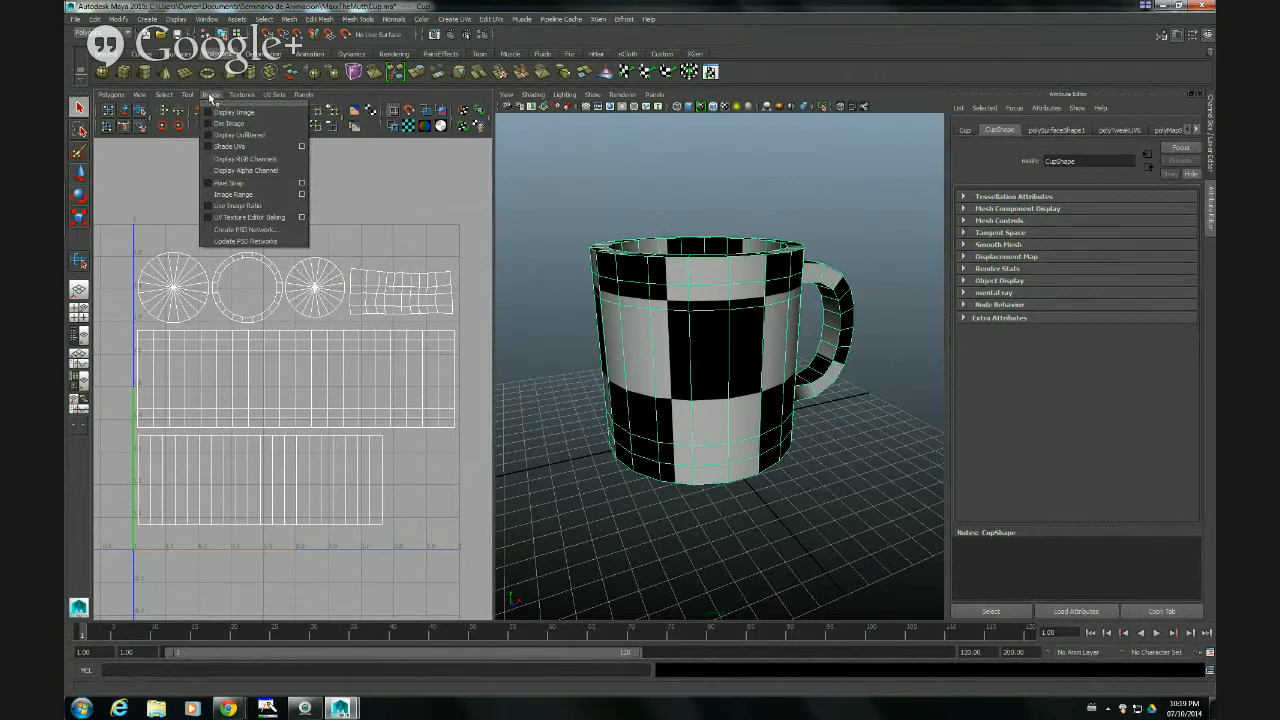
click(249, 231)
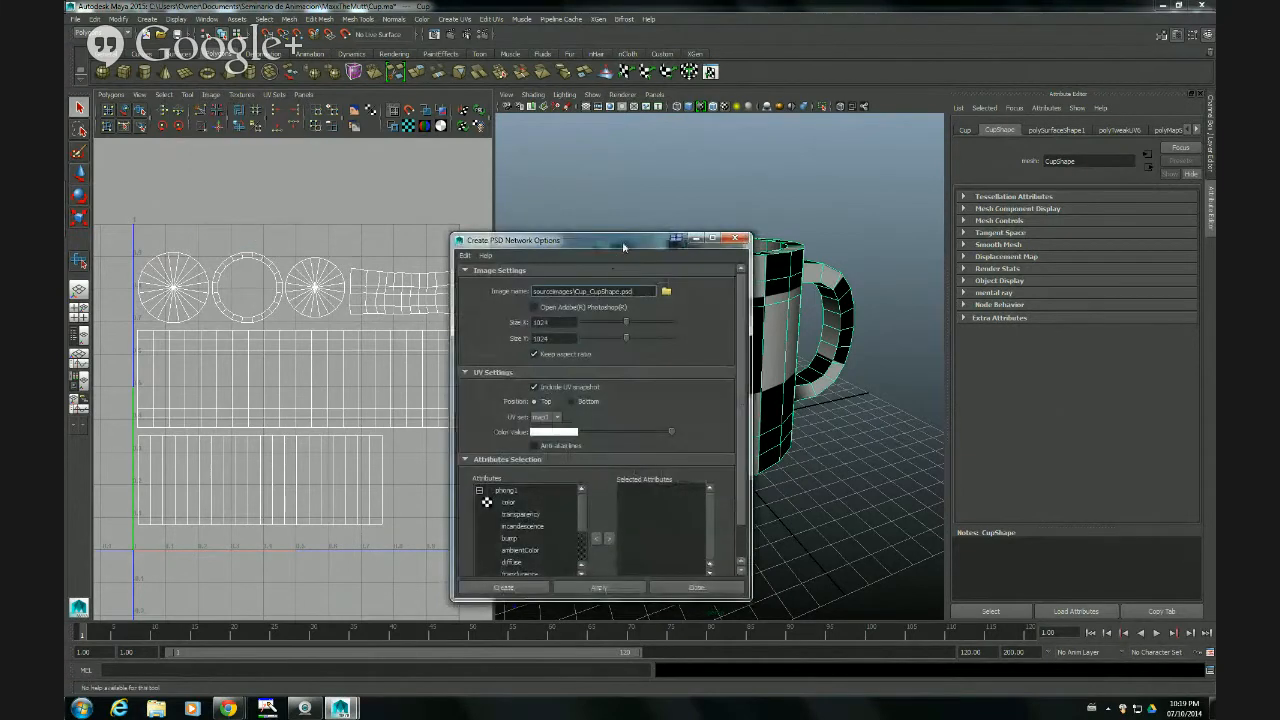
drag(622, 240, 365, 163)
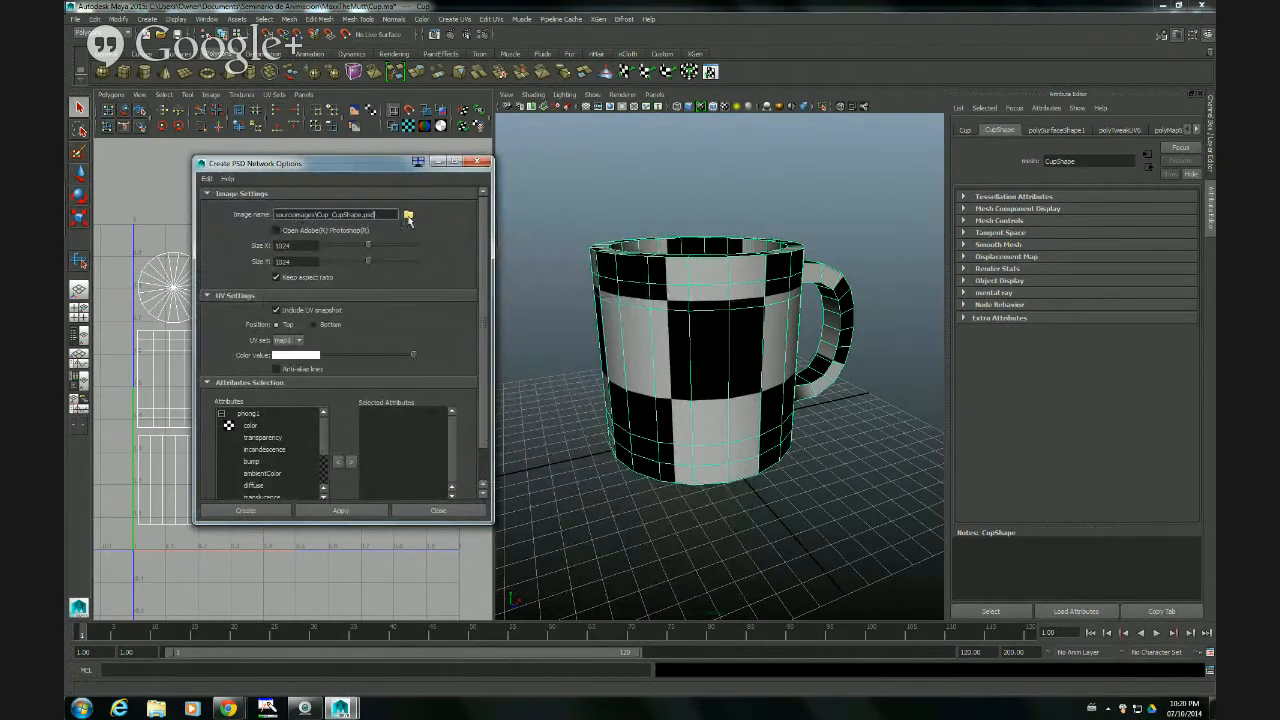
click(408, 218)
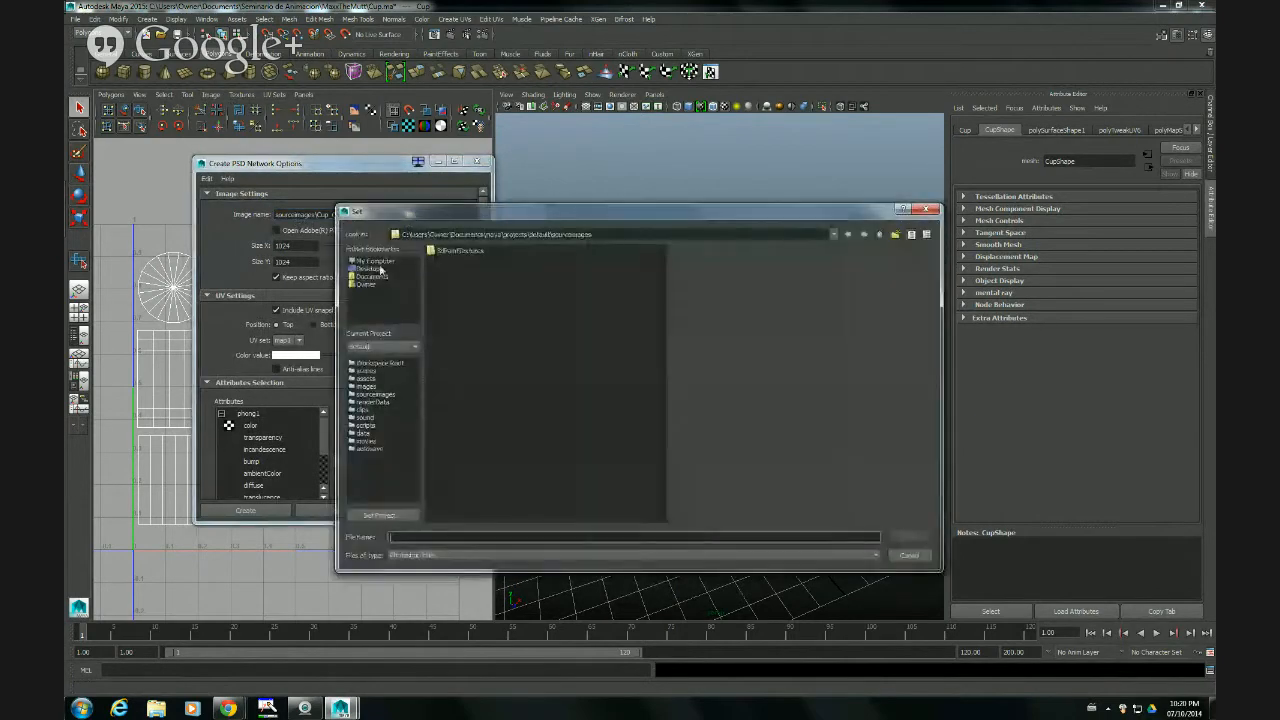
click(374, 269)
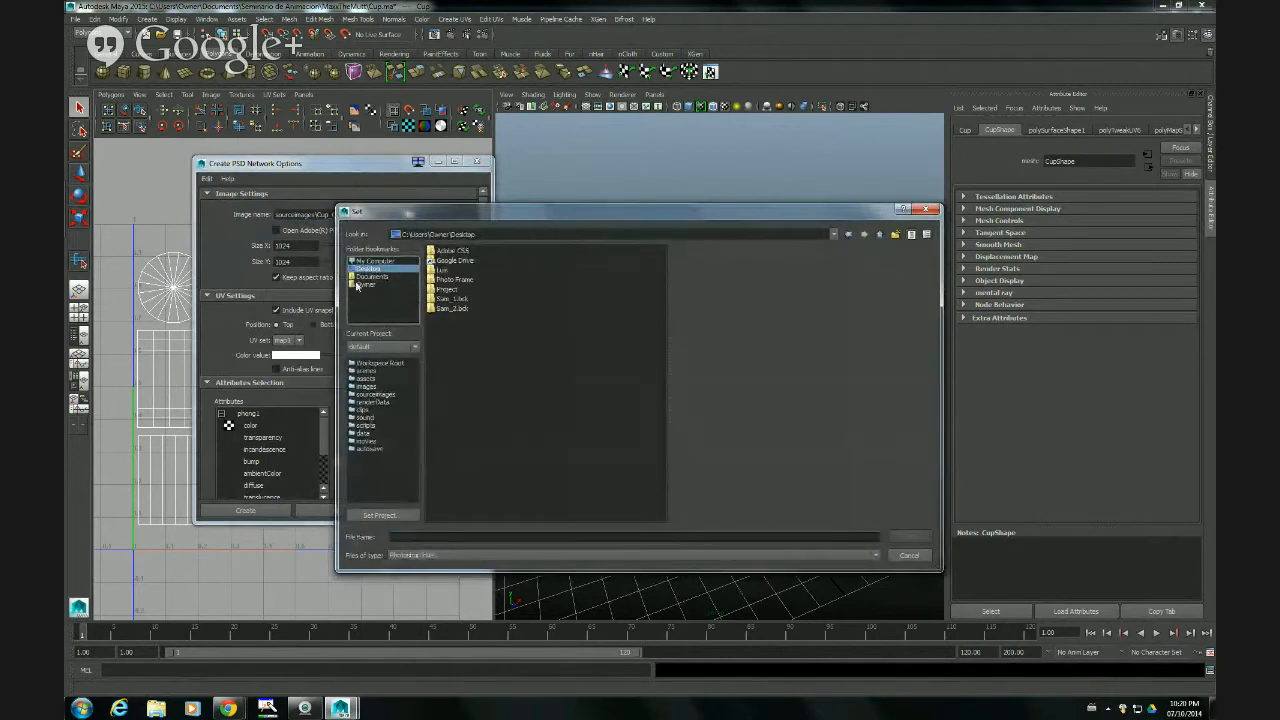
click(463, 538)
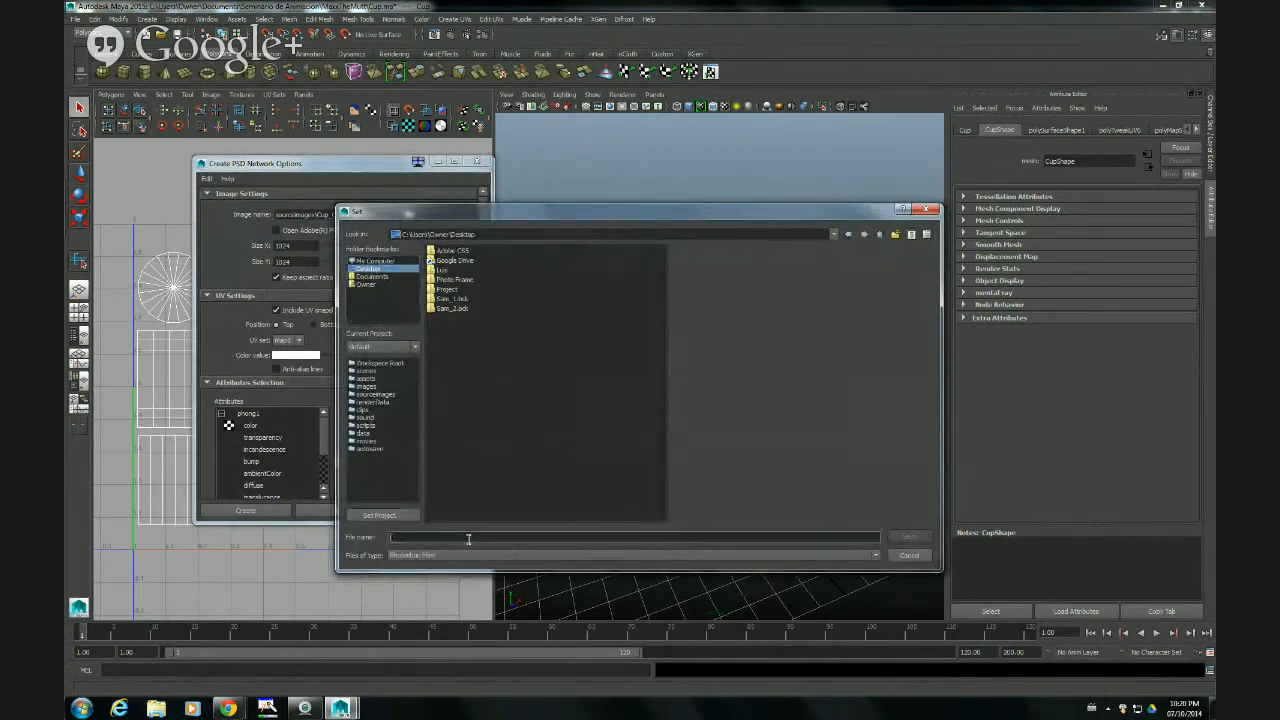
text(CupTexture)
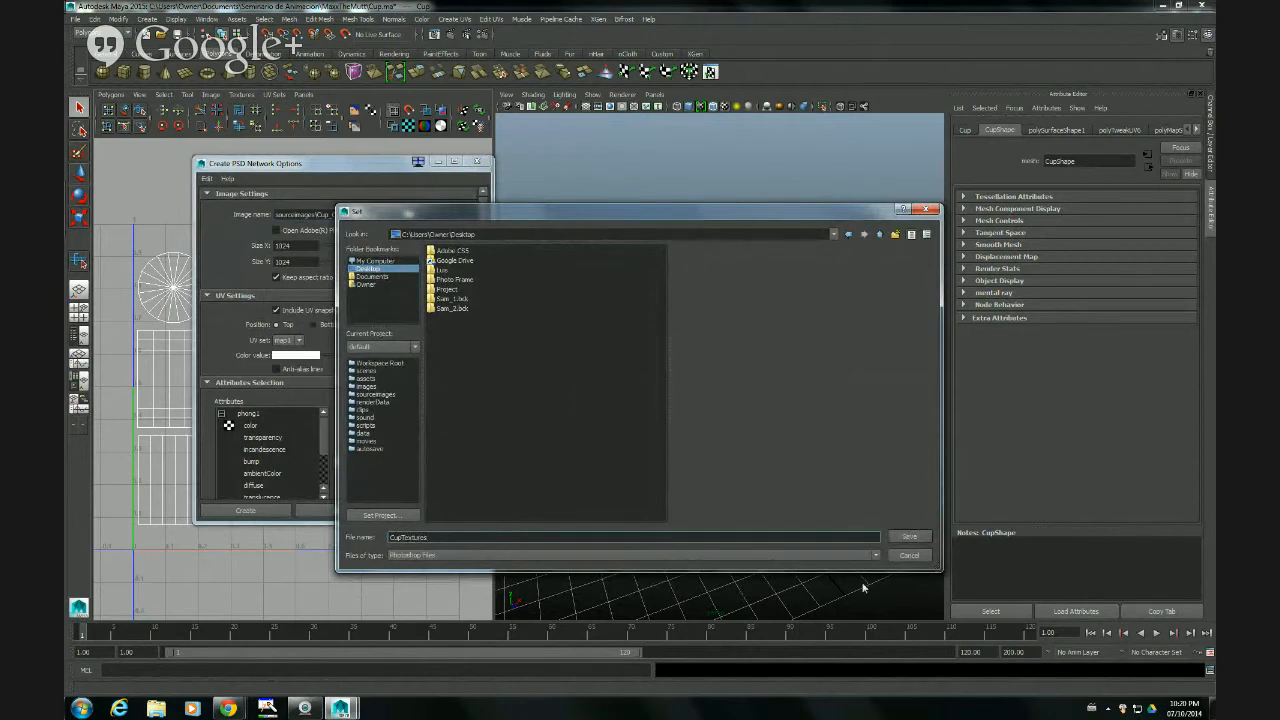
click(921, 538)
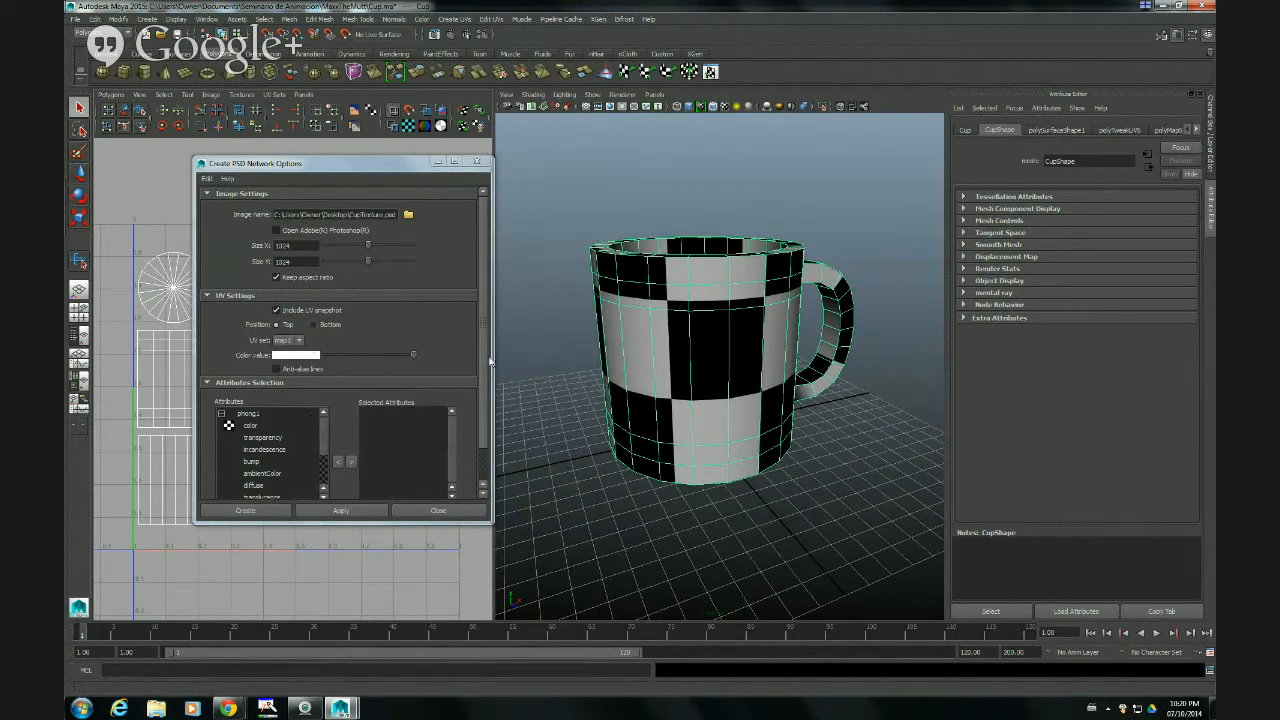
- Add phong1's color attribute to the selected attributes and create the PSD network
scroll(473, 422, down, 1)
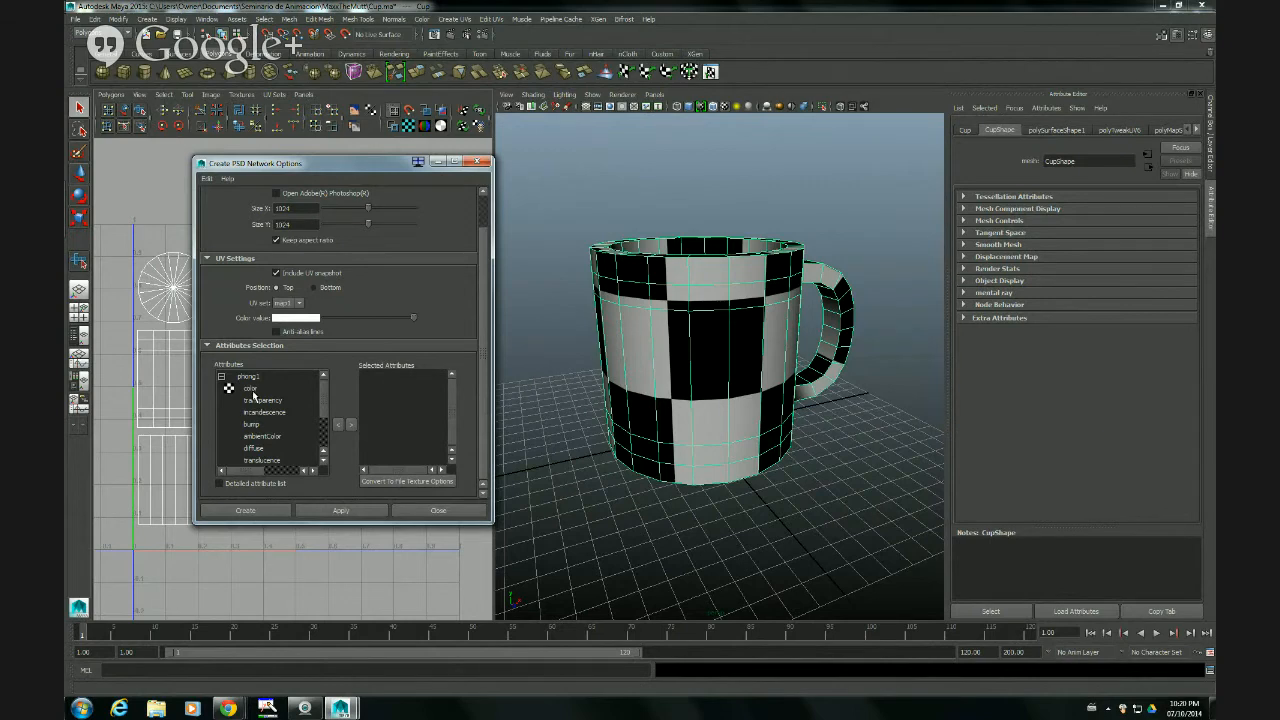
click(252, 391)
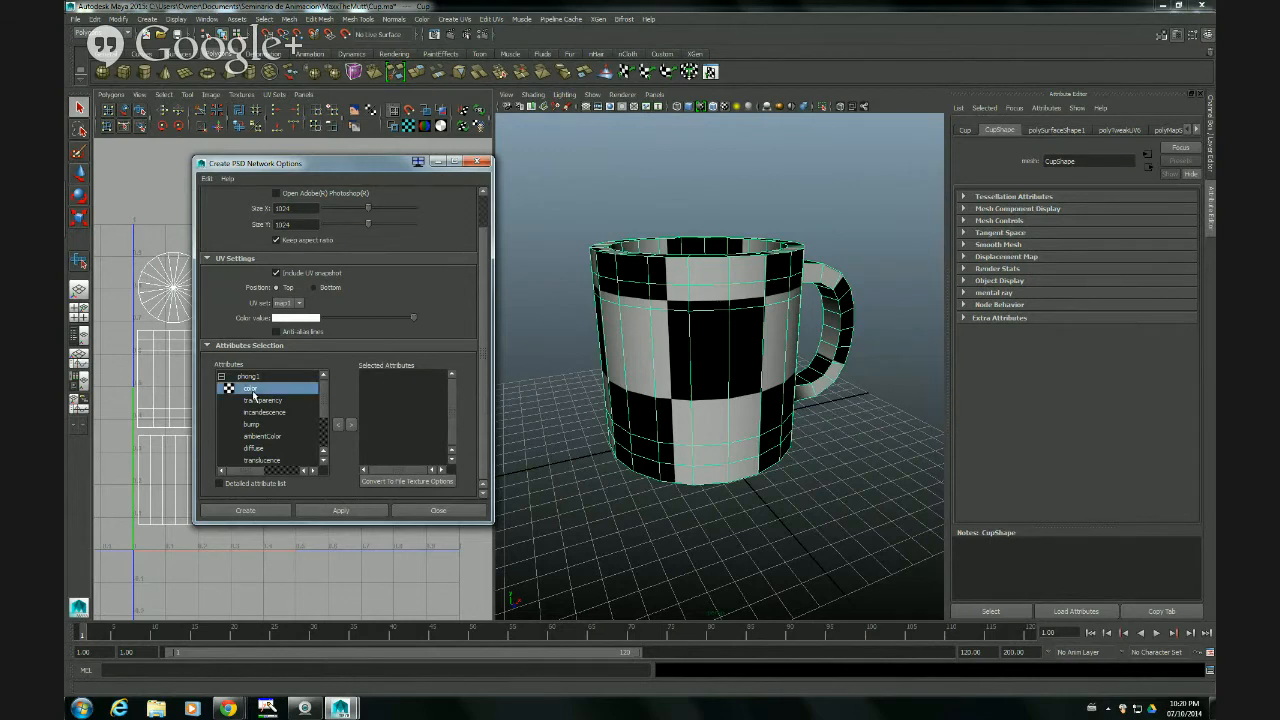
click(350, 425)
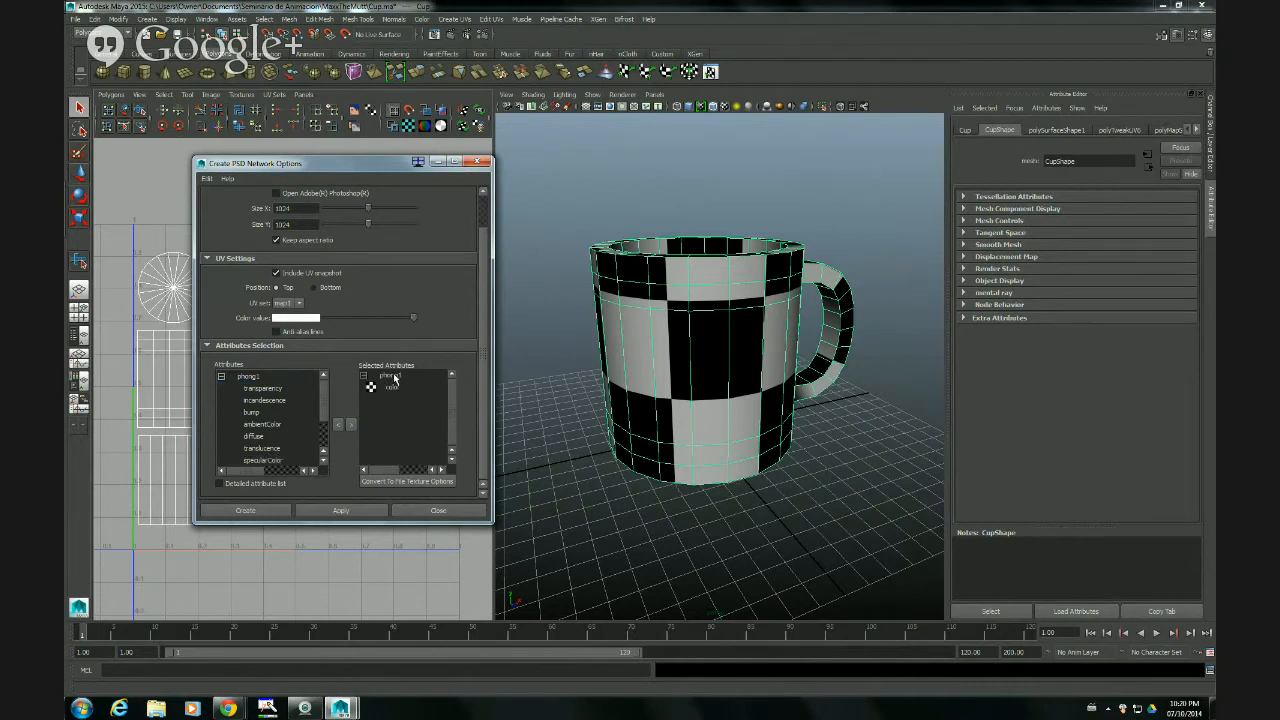
scroll(479, 236, up, 2)
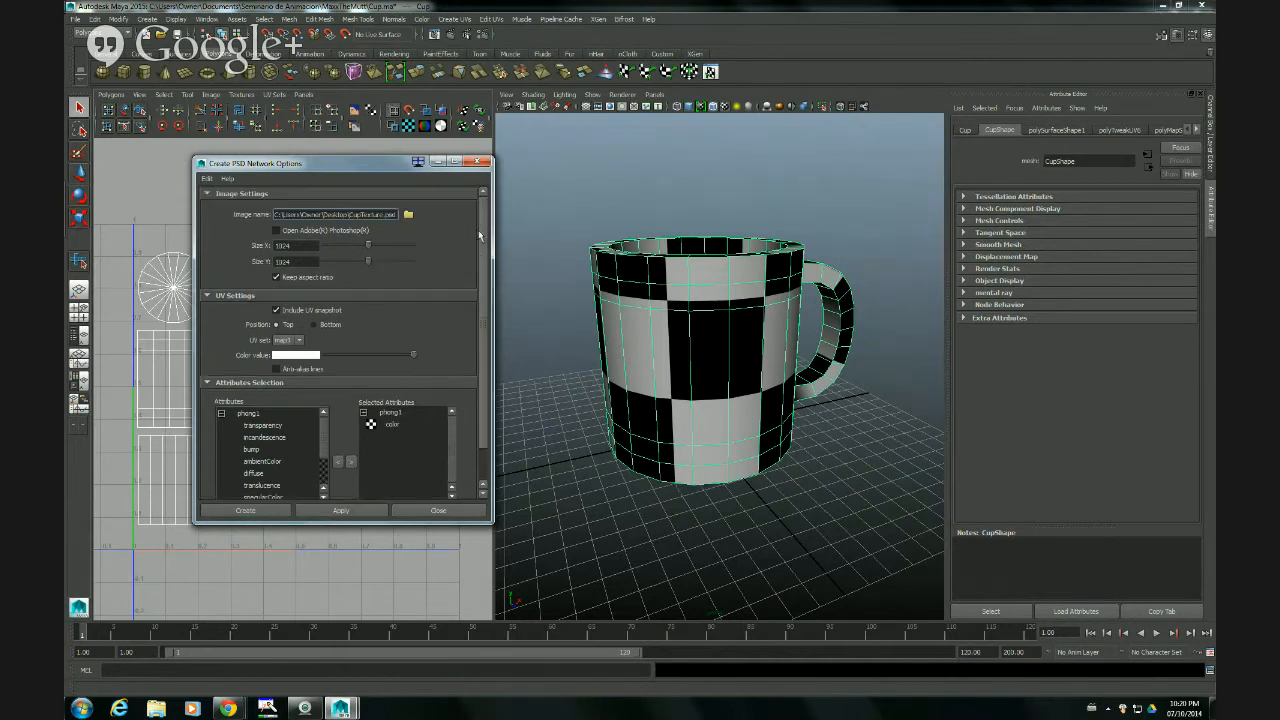
click(268, 512)
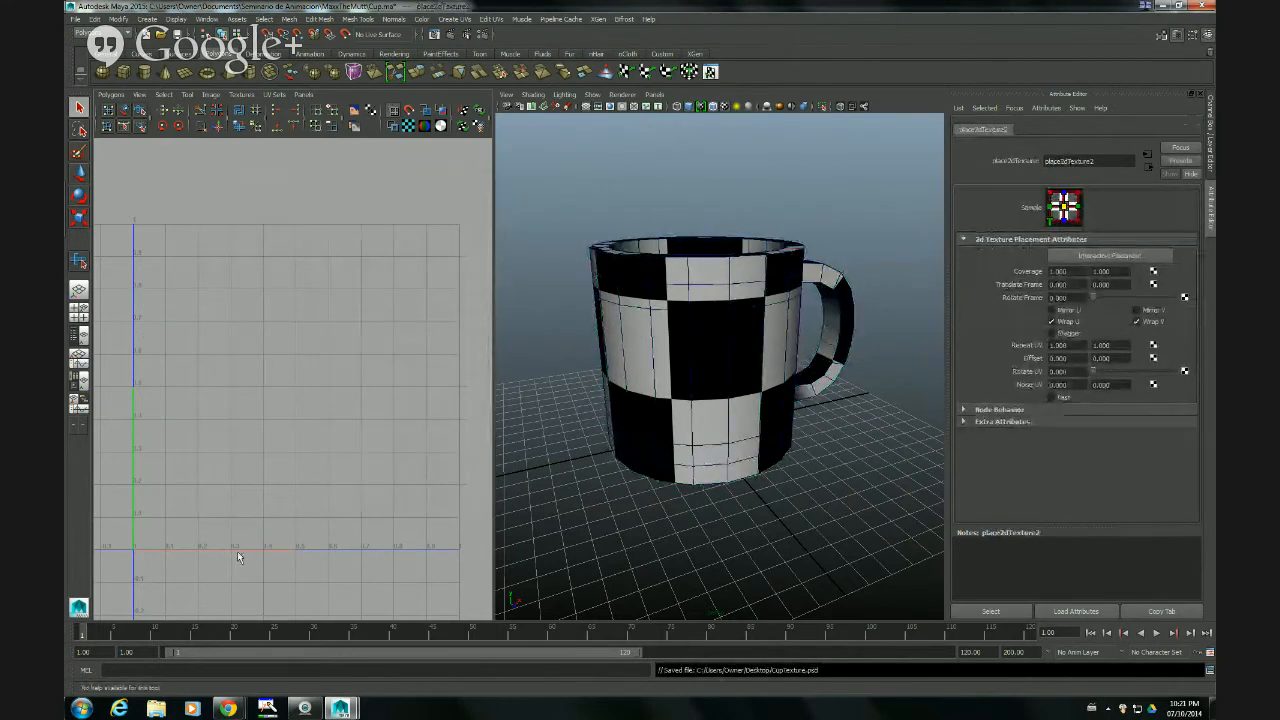
- Switch to the Photoshop Online Free page in Chrome and open the CupTexture PSD from the Desktop in the editor
mouse_move(228, 706)
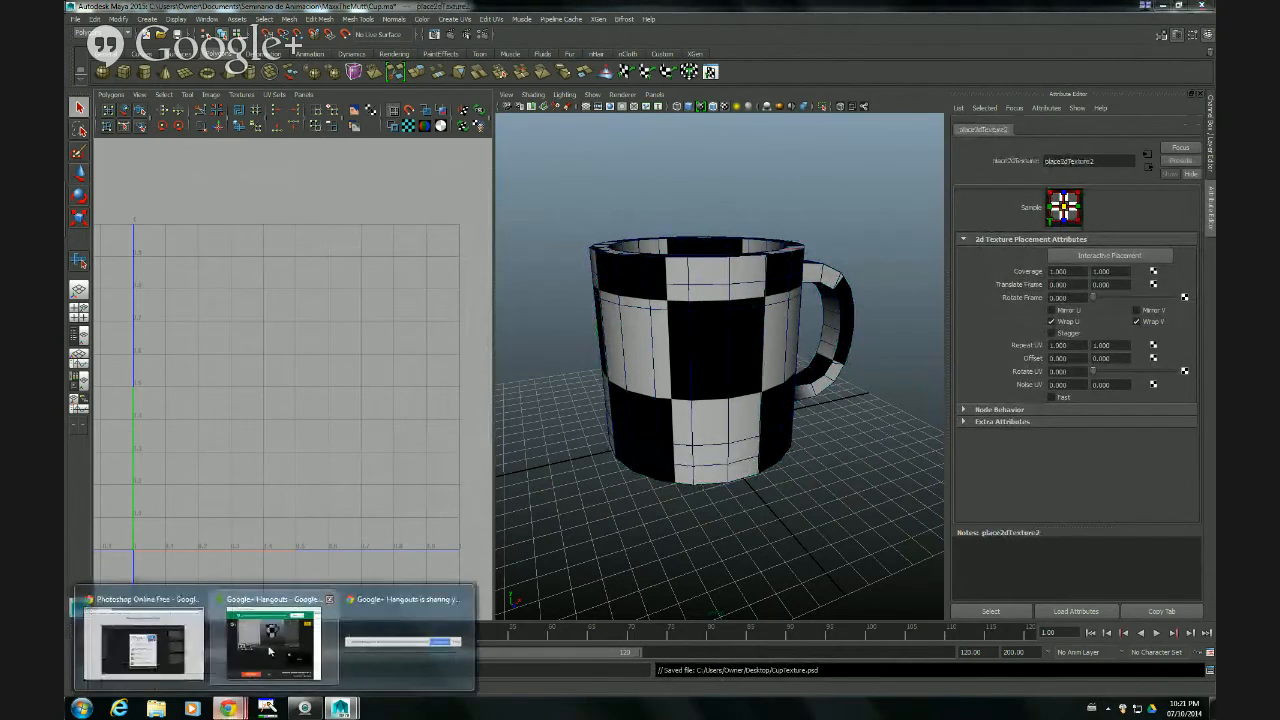
click(136, 641)
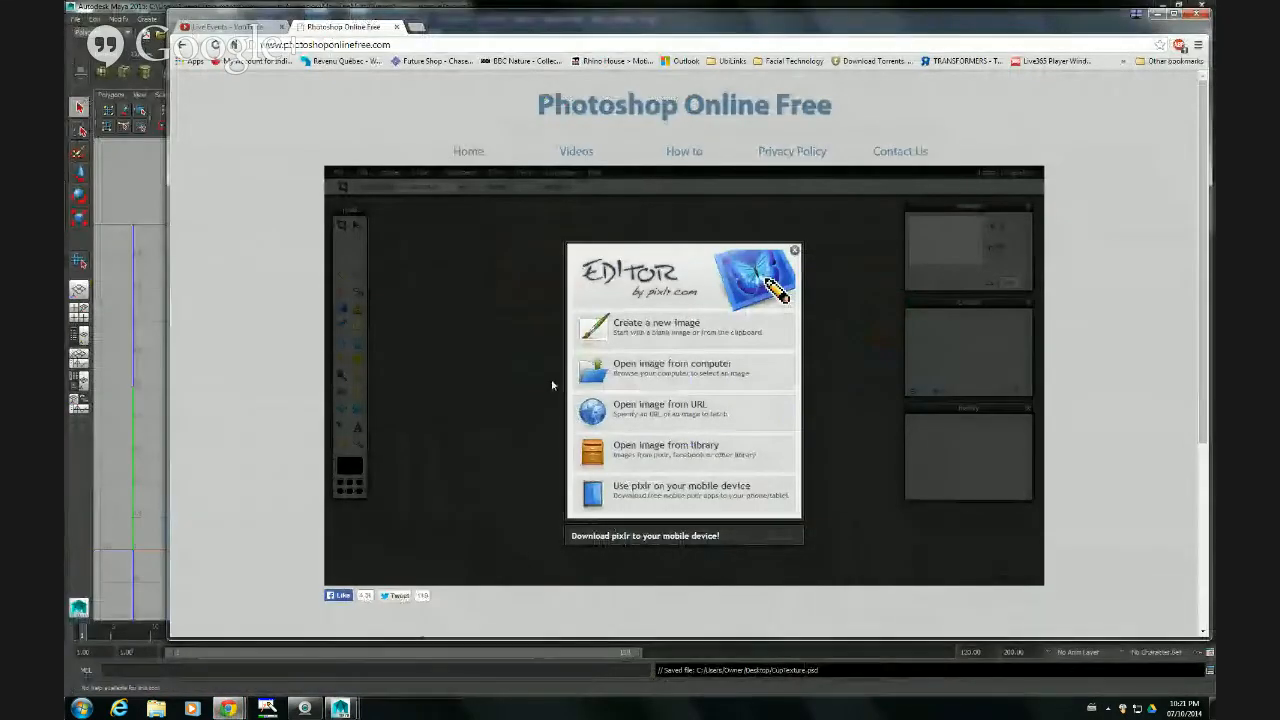
drag(550, 12, 463, 22)
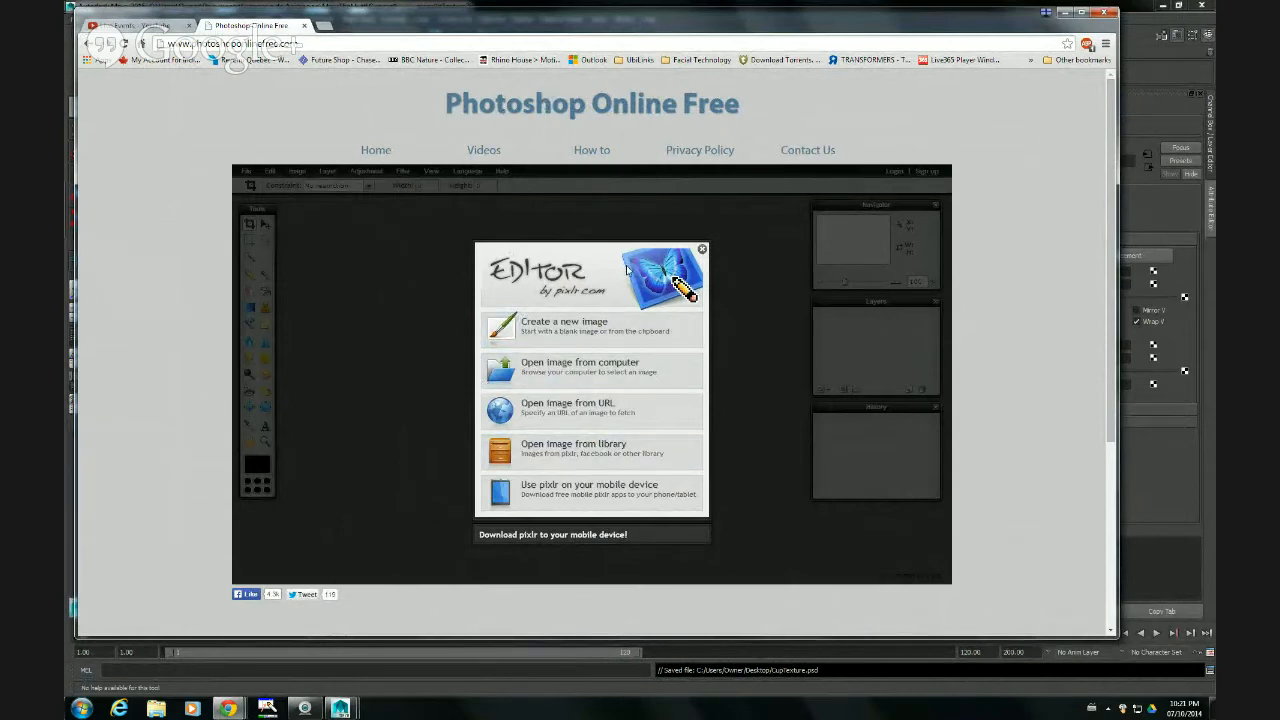
click(588, 371)
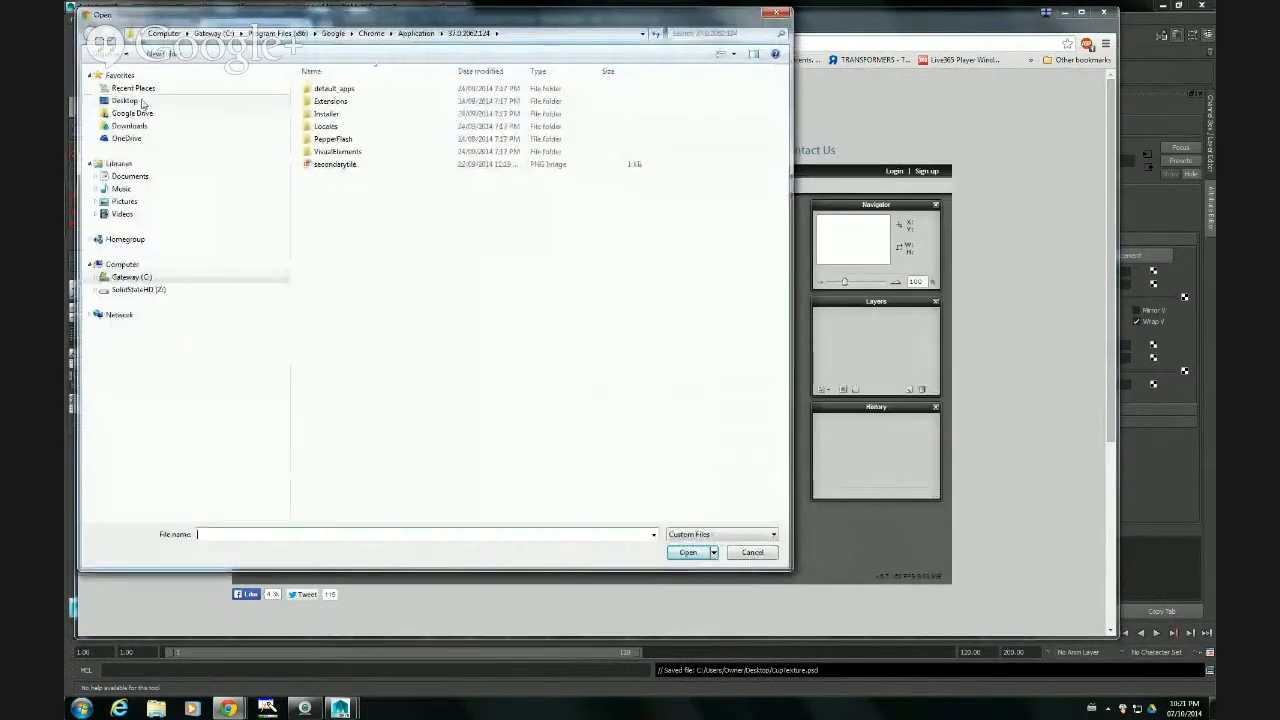
click(143, 102)
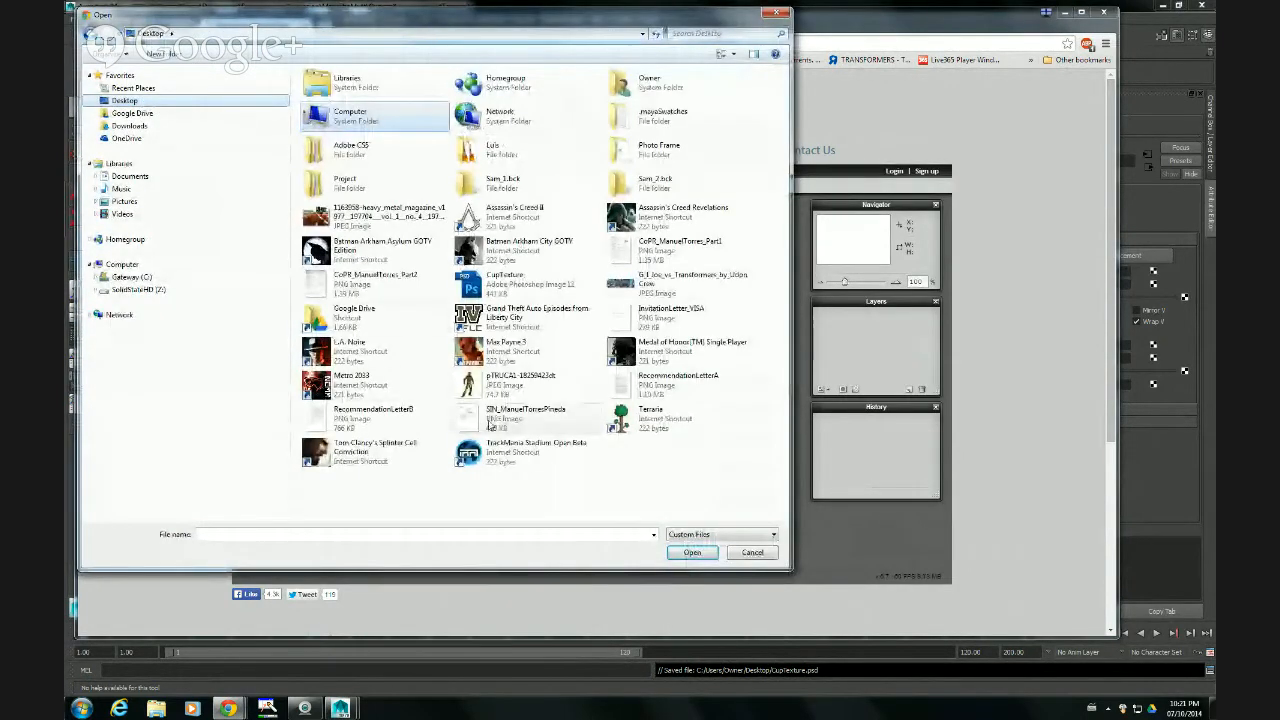
click(516, 288)
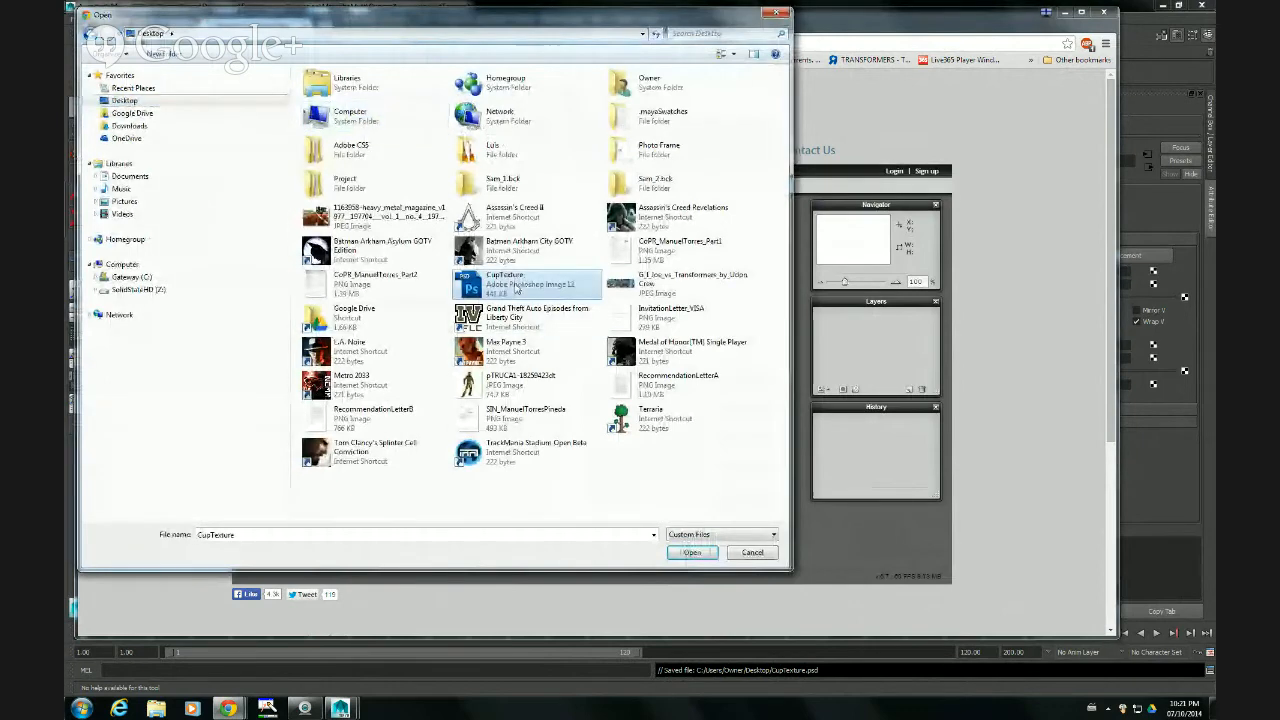
click(691, 552)
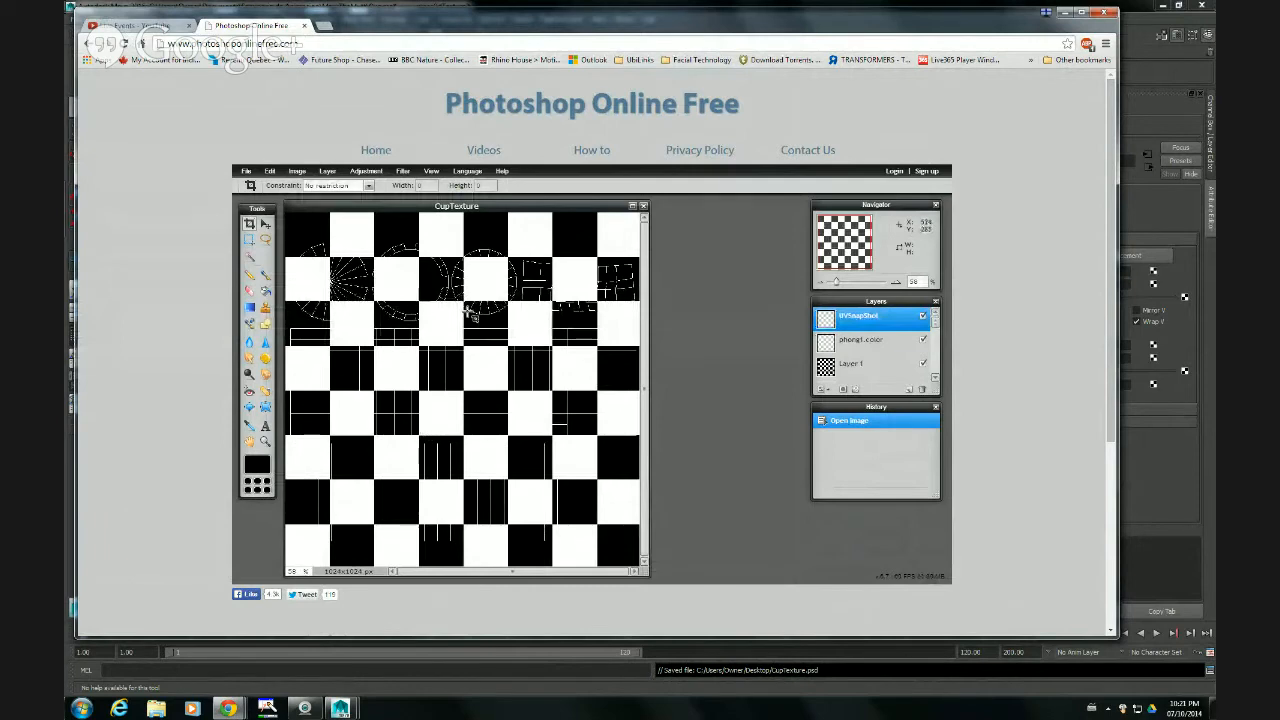
- Move the History palette lower, clear of the Layers palette, and hide the checkered Layer 1
drag(877, 410, 886, 492)
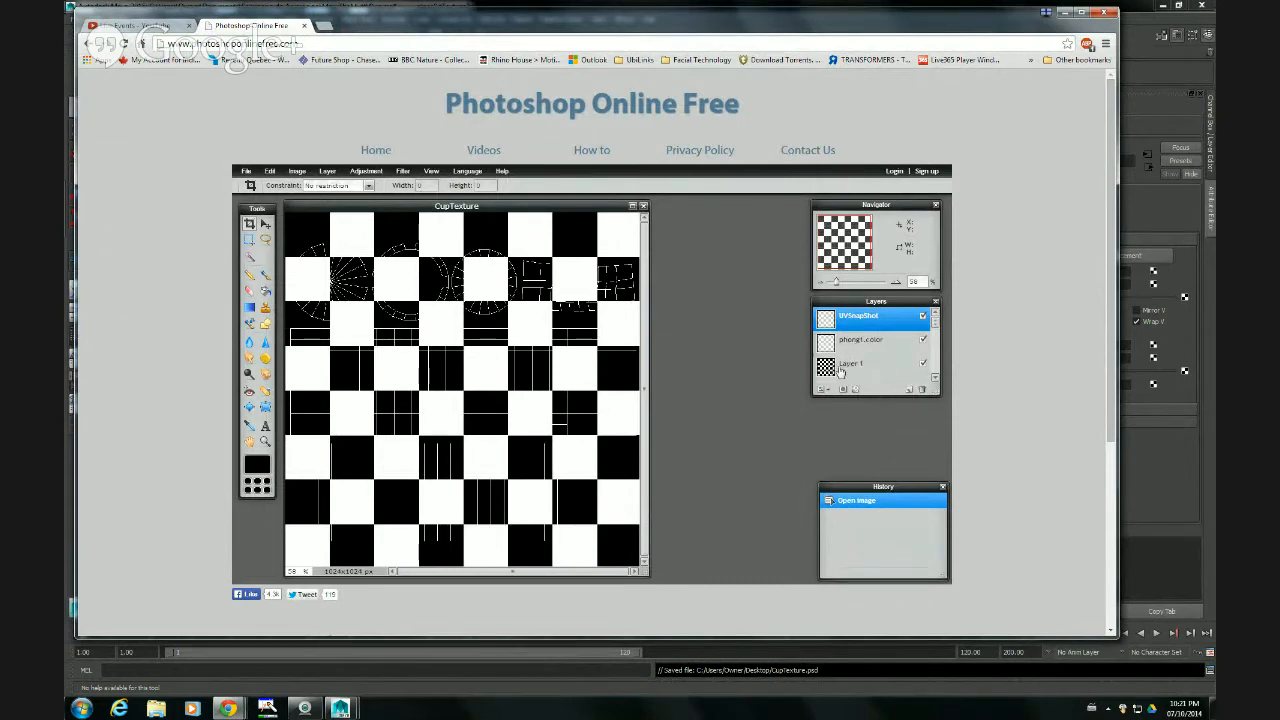
click(923, 366)
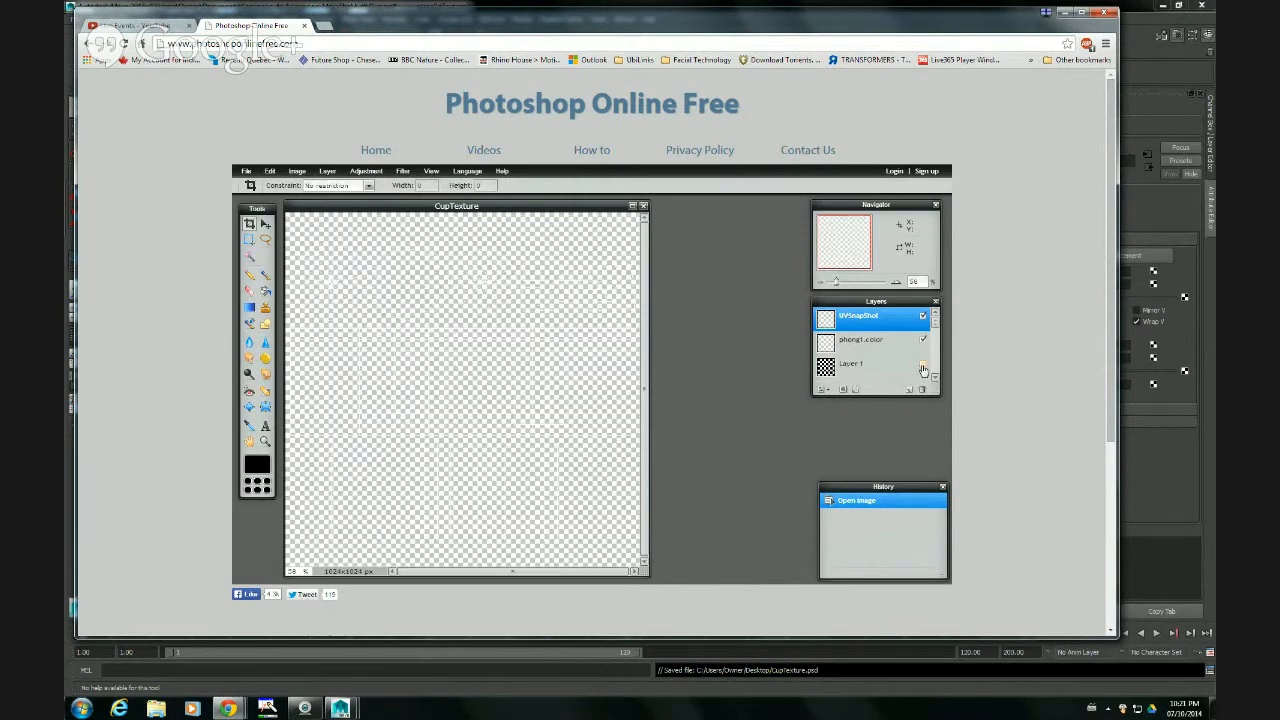
- Fill the phong1.color layer with dark red 870909 using the Paint Bucket, and select the UVSnapShot layer
click(869, 345)
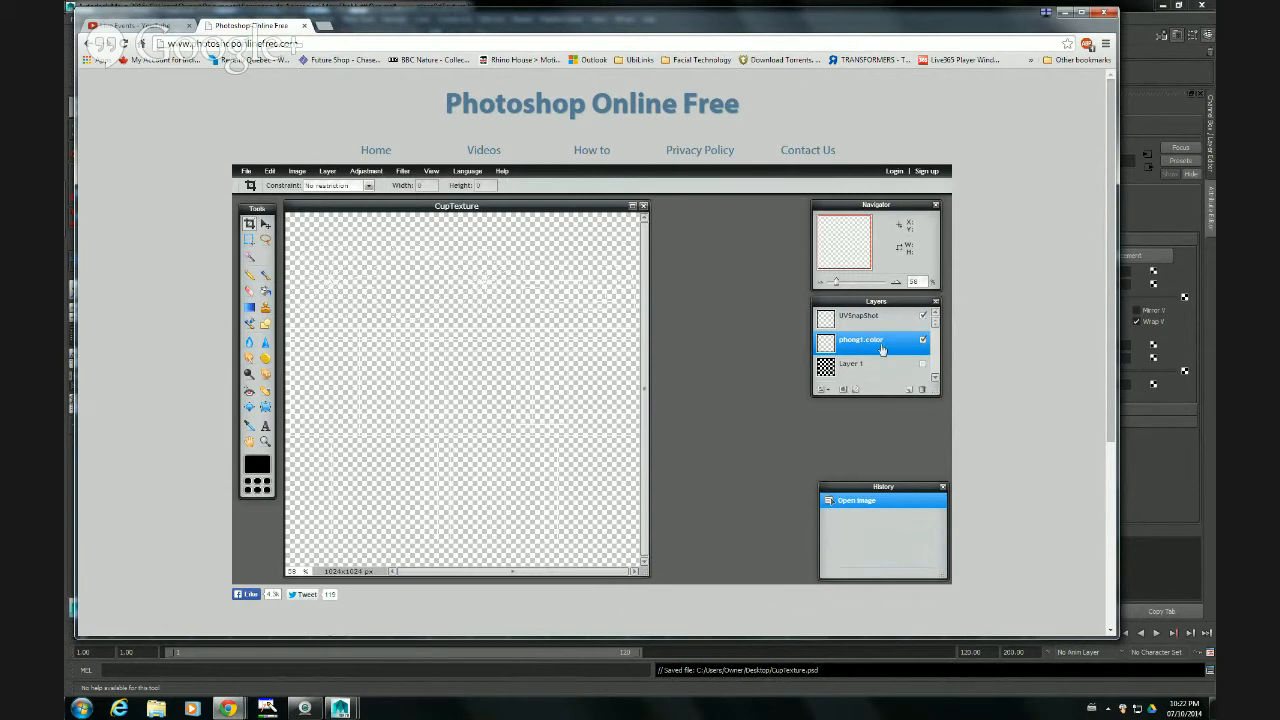
click(266, 292)
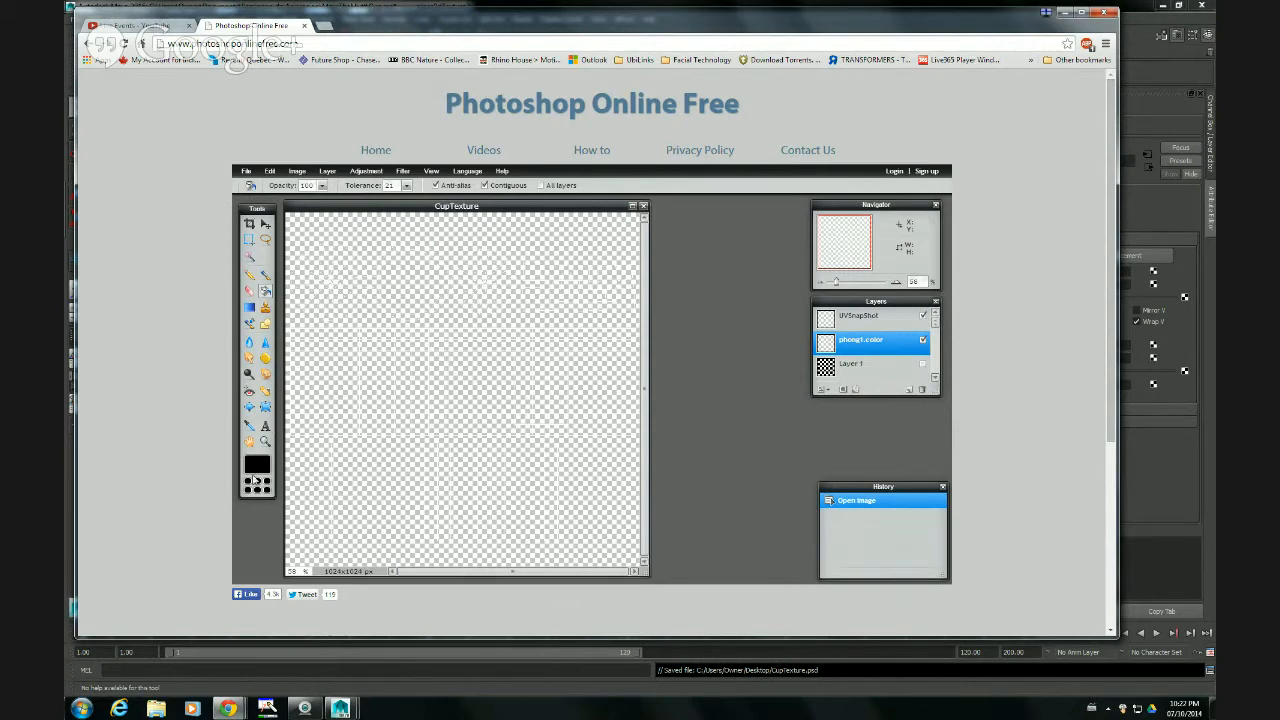
click(255, 466)
drag(514, 368, 539, 374)
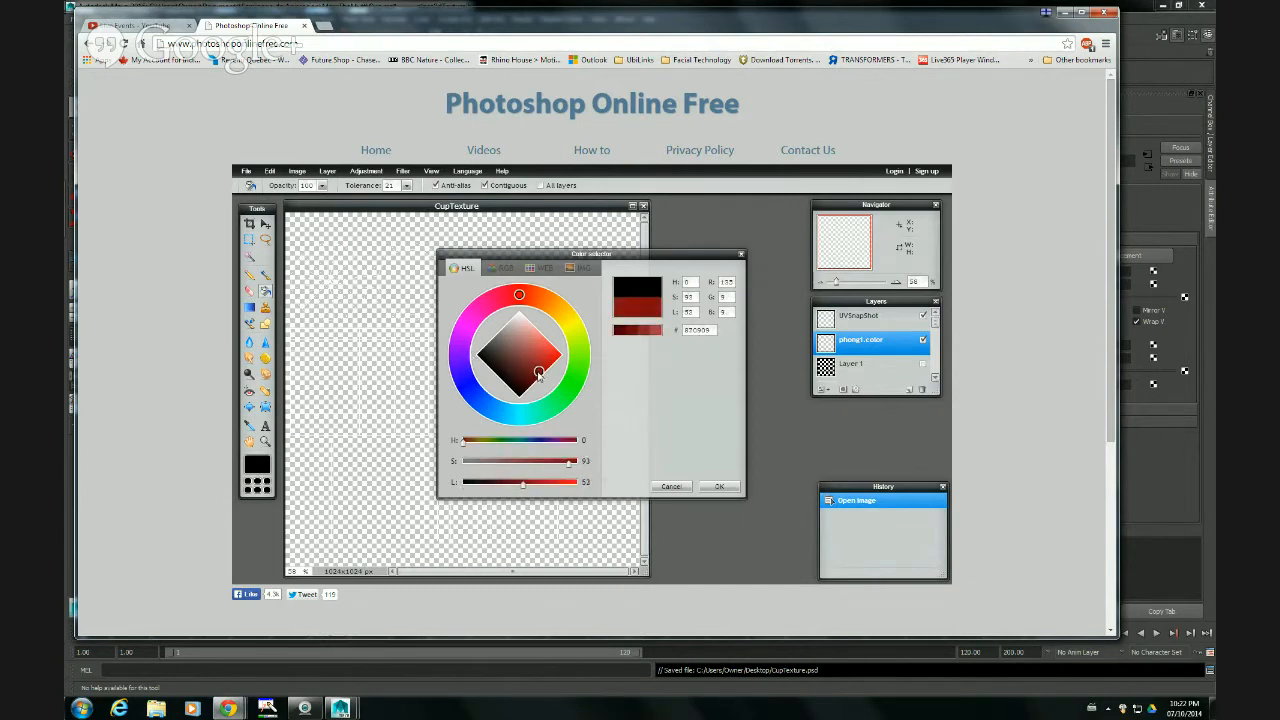
click(718, 487)
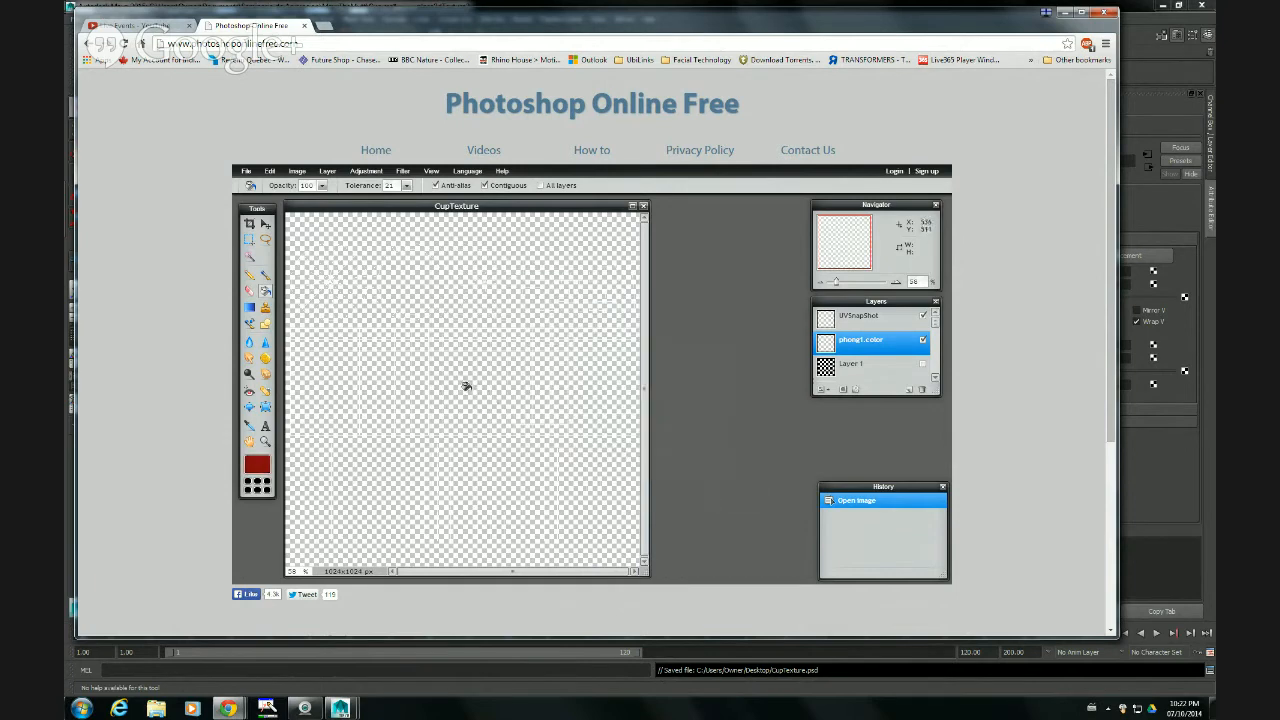
click(467, 382)
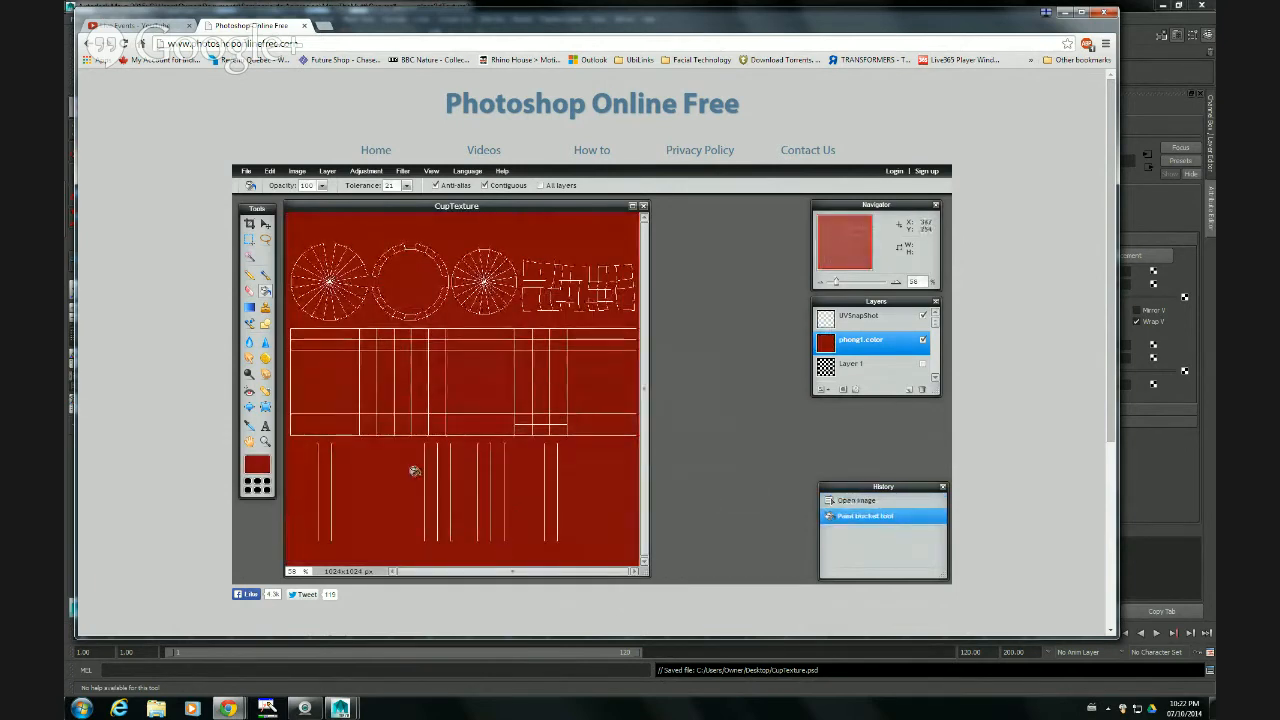
click(877, 323)
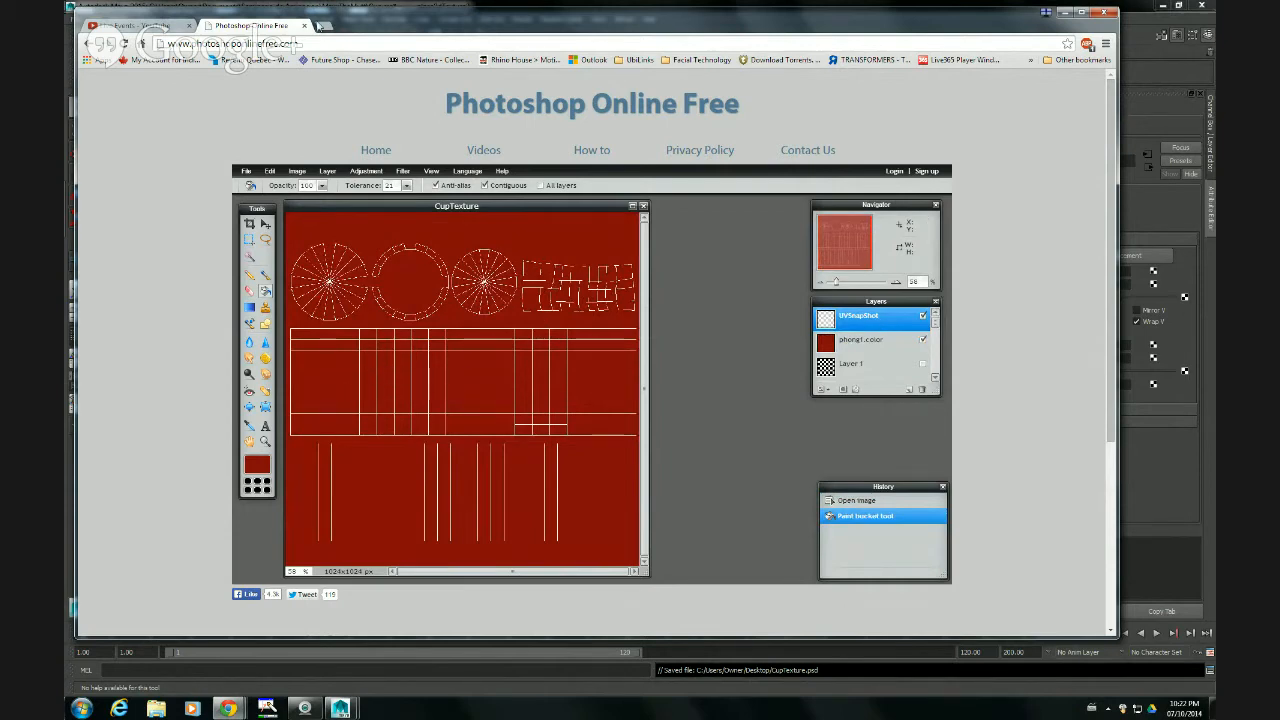
- Search Google Images for "tim hortons logo" in a new browser tab
click(324, 26)
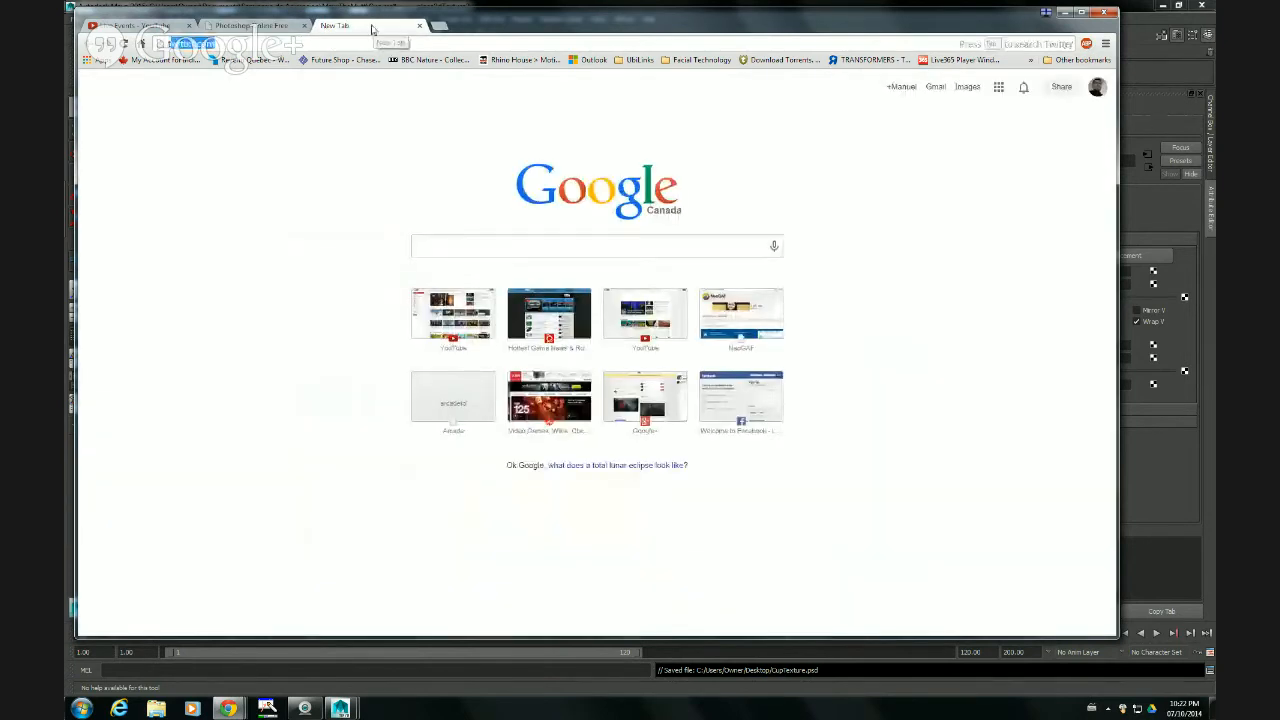
text(tim hortons logo)
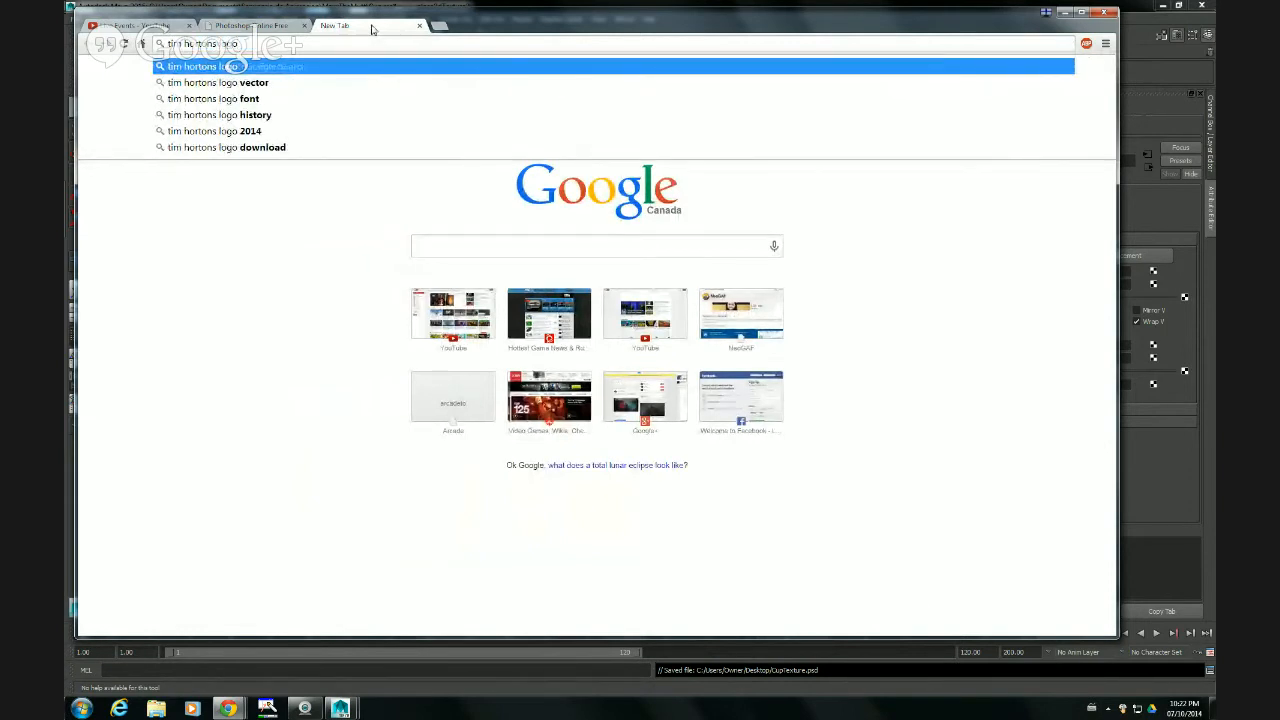
key(Return)
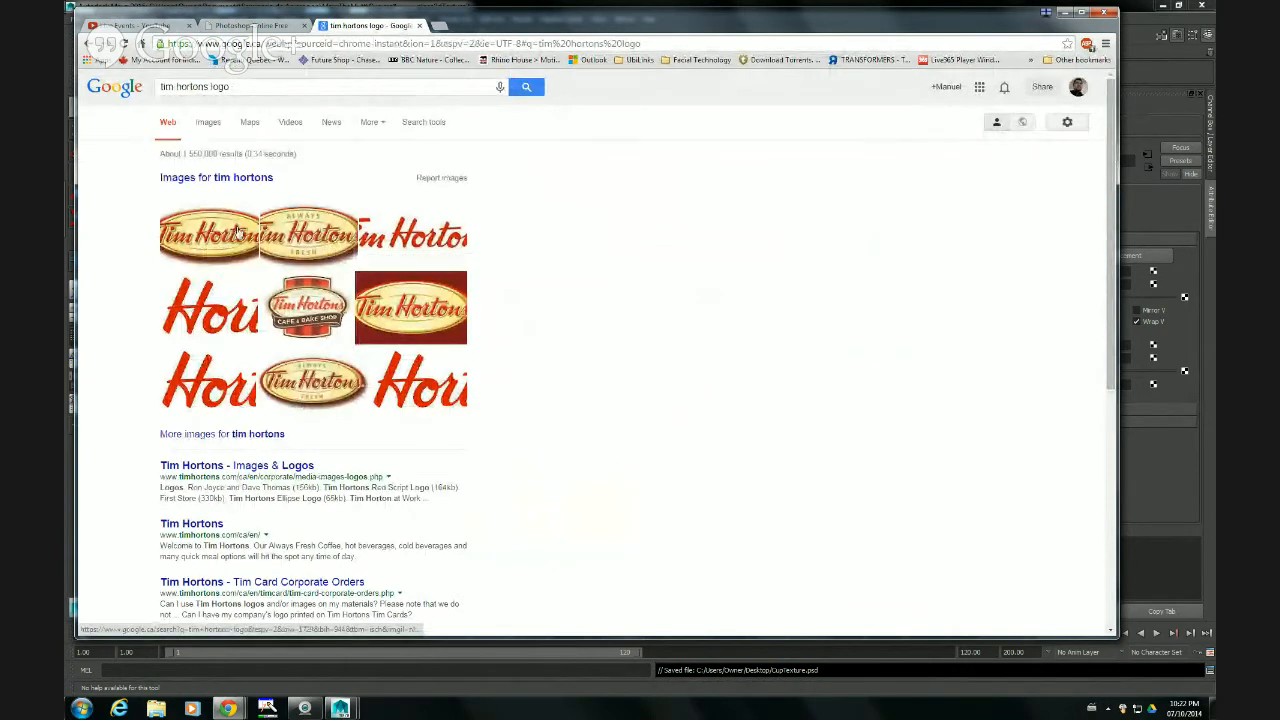
click(205, 121)
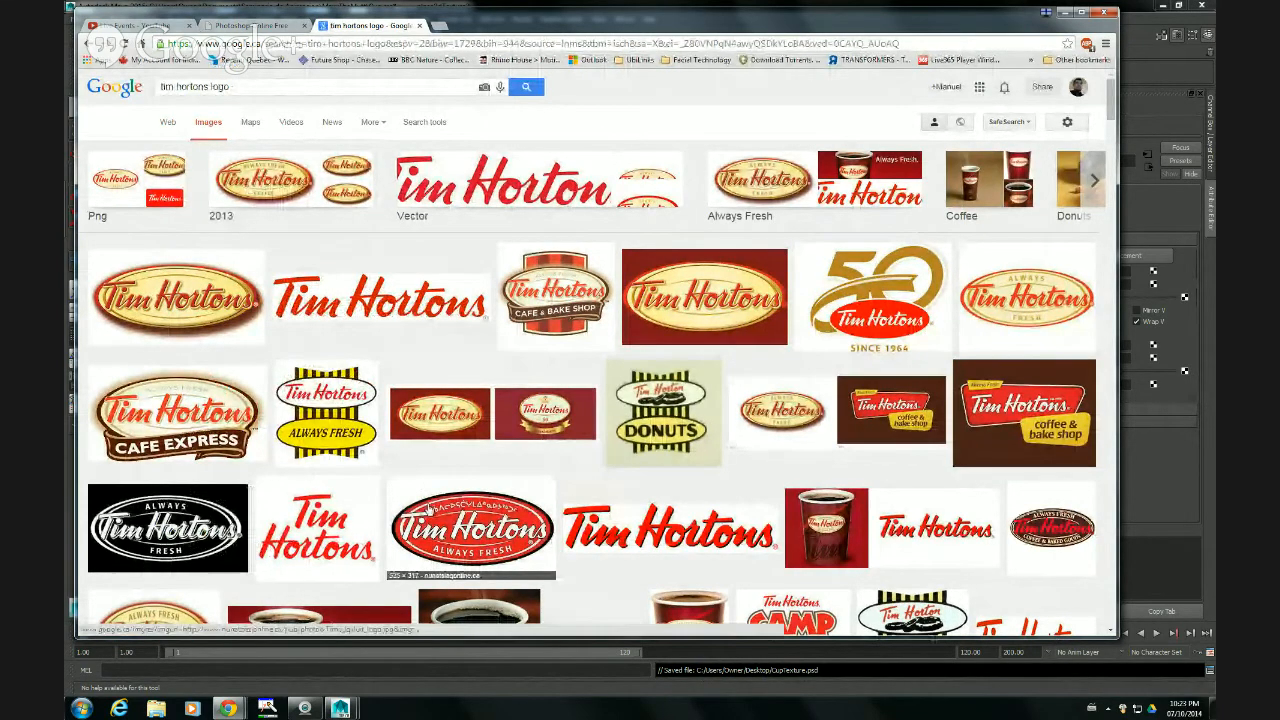
- Save the red oval Tim Hortons "Always Fresh" logo with black outline from the image results to the Desktop as THortonsLogo in JPEG format
click(477, 527)
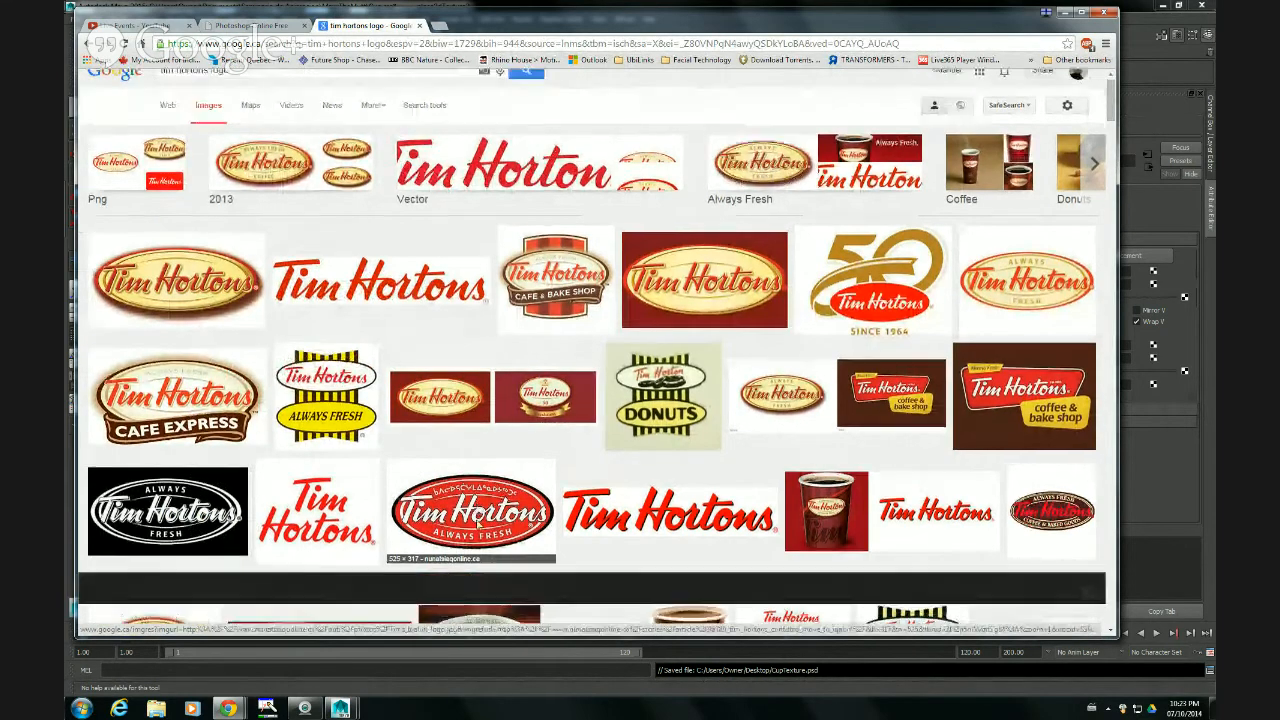
right_click(442, 375)
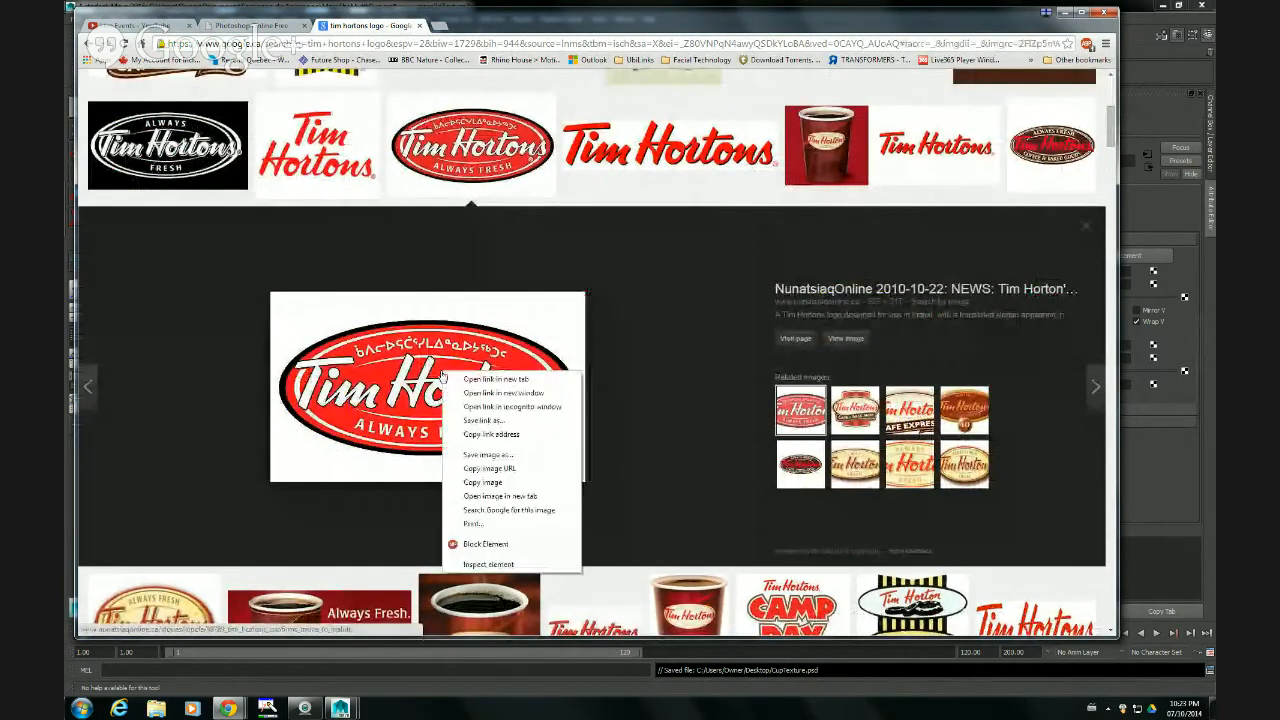
click(485, 455)
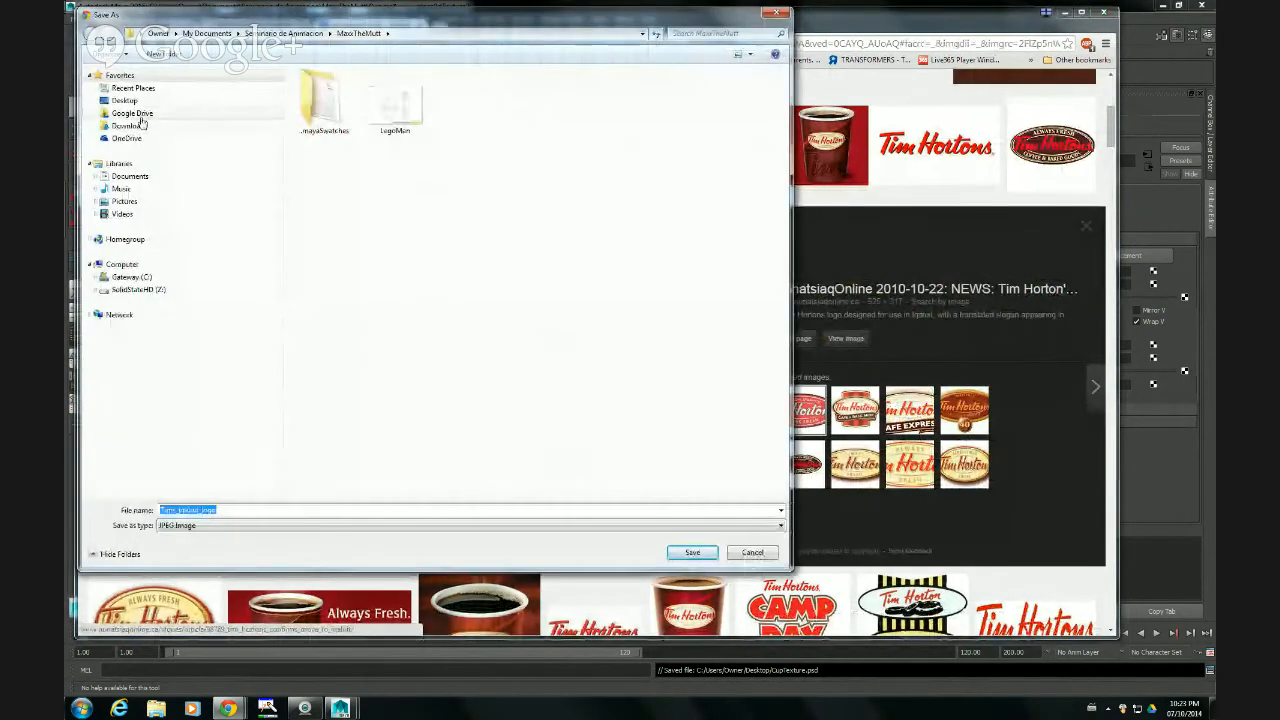
click(133, 102)
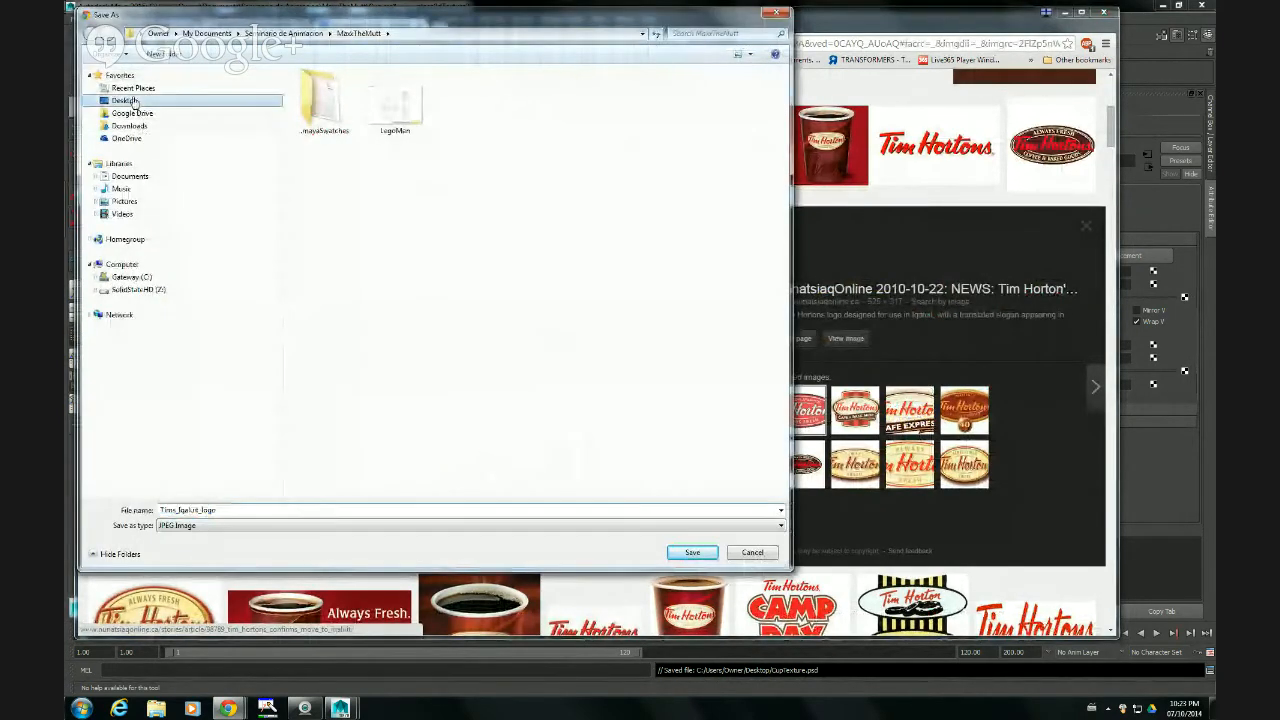
double_click(228, 511)
text(T)
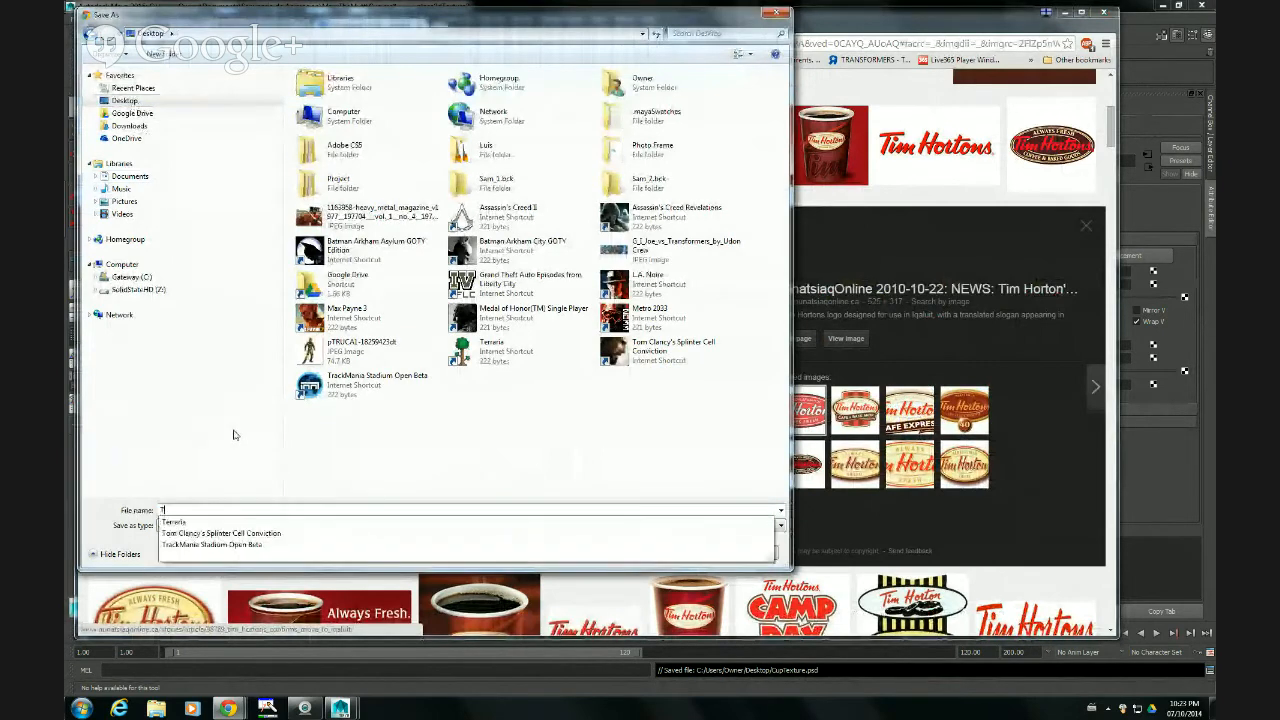
text(HortonsLogo)
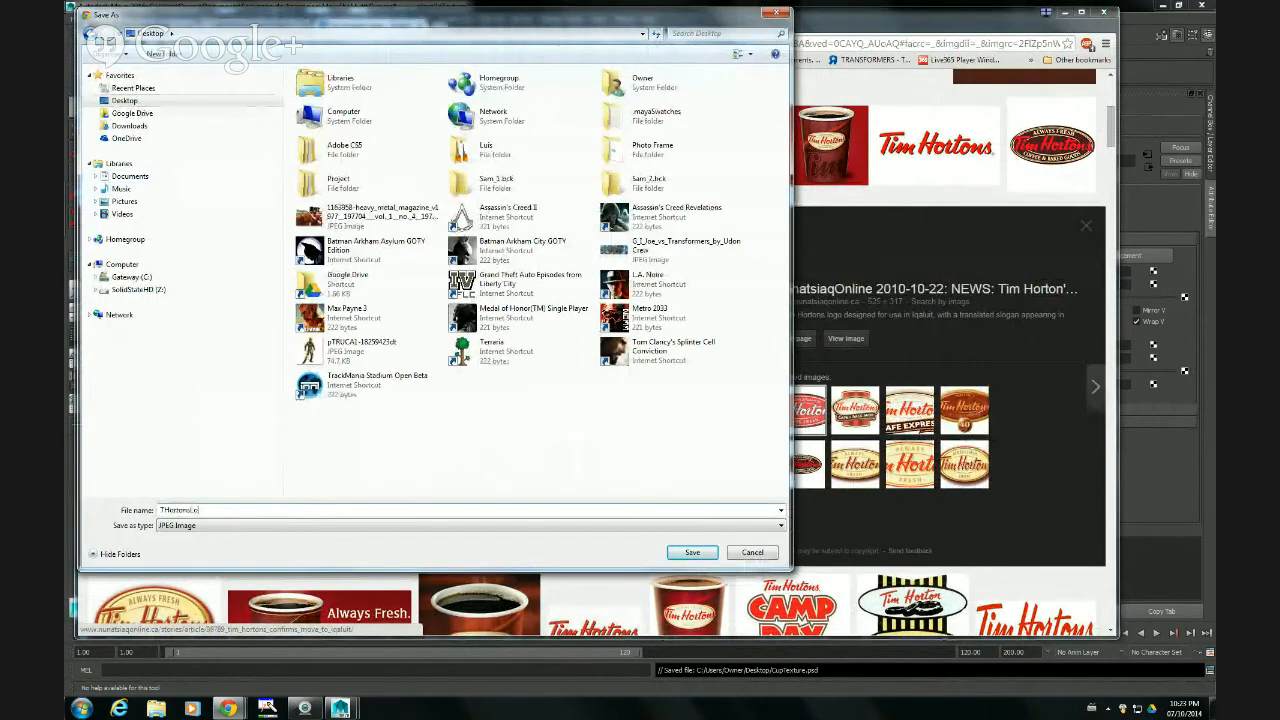
click(692, 553)
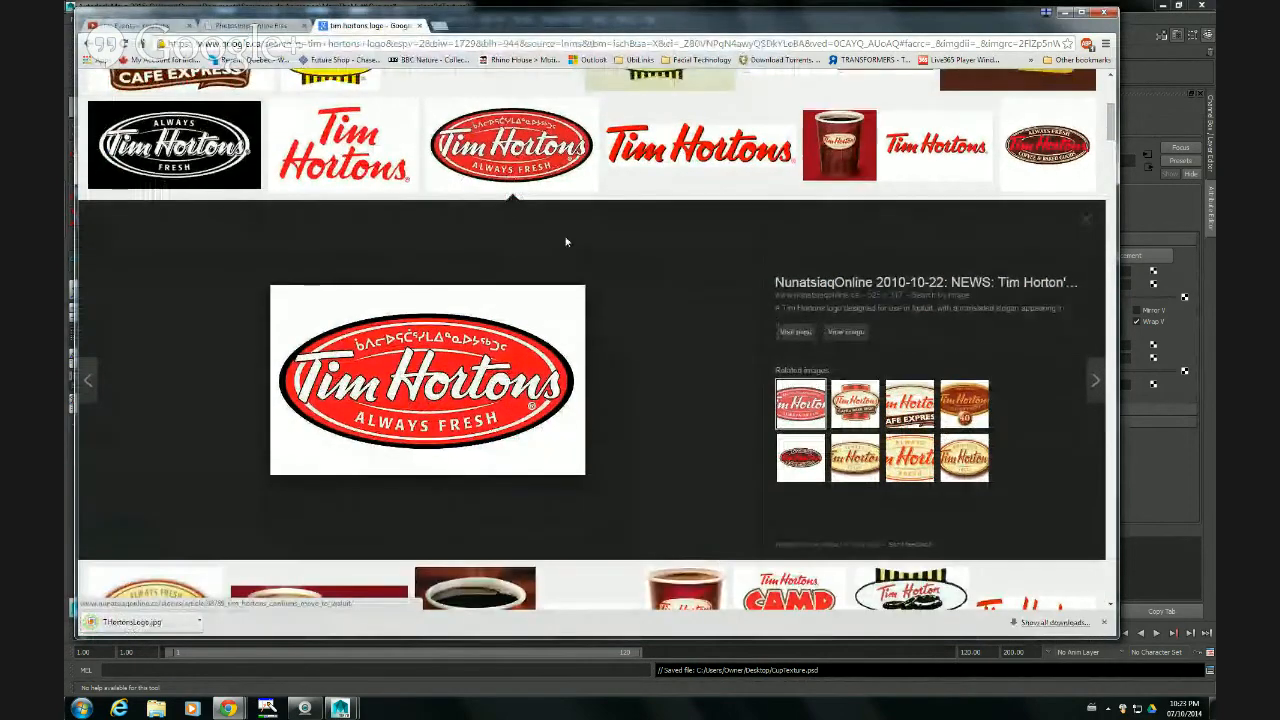
- Return to the Photoshop Online Free page and open THortonsLogo from the Desktop as a new layer in CupTexture
click(245, 27)
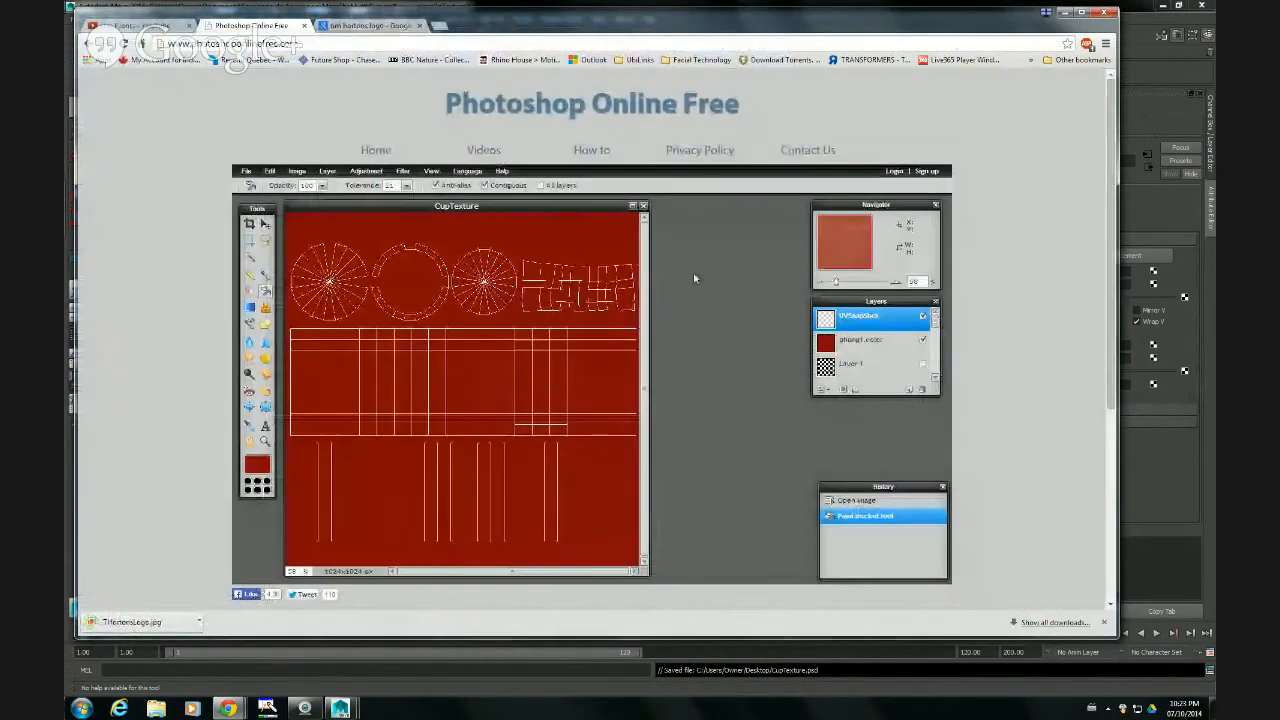
click(296, 172)
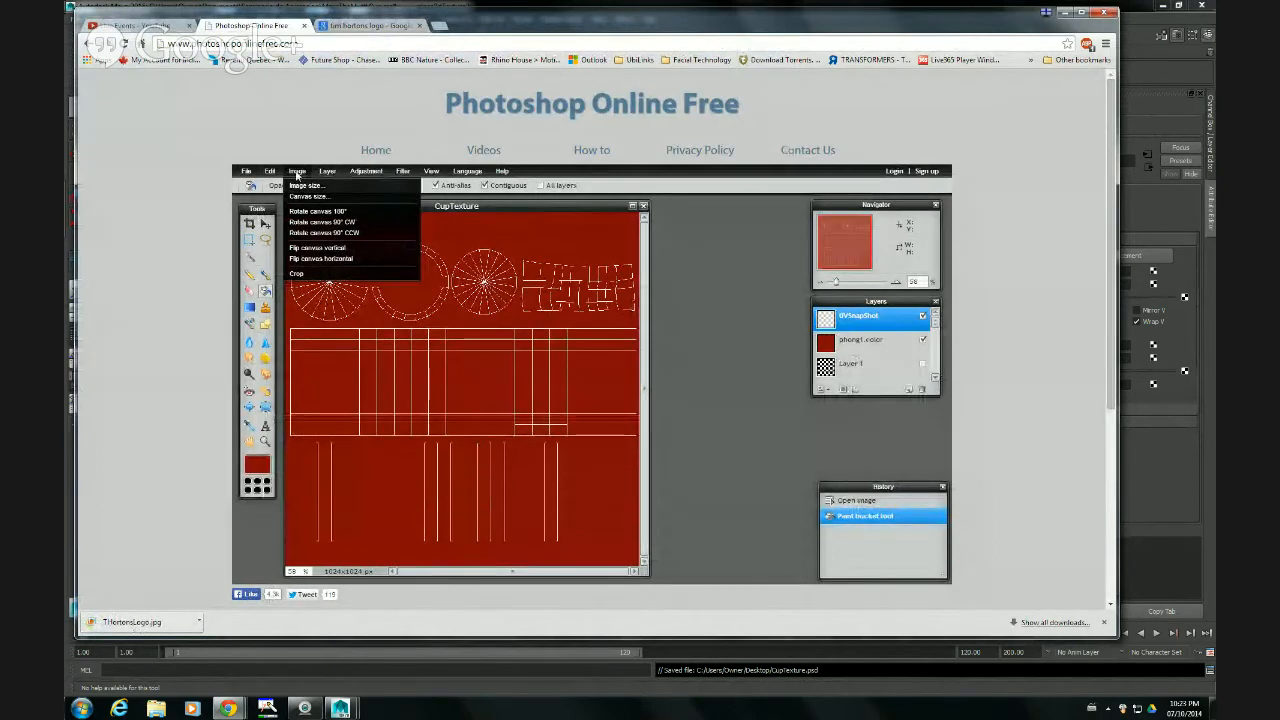
mouse_move(276, 176)
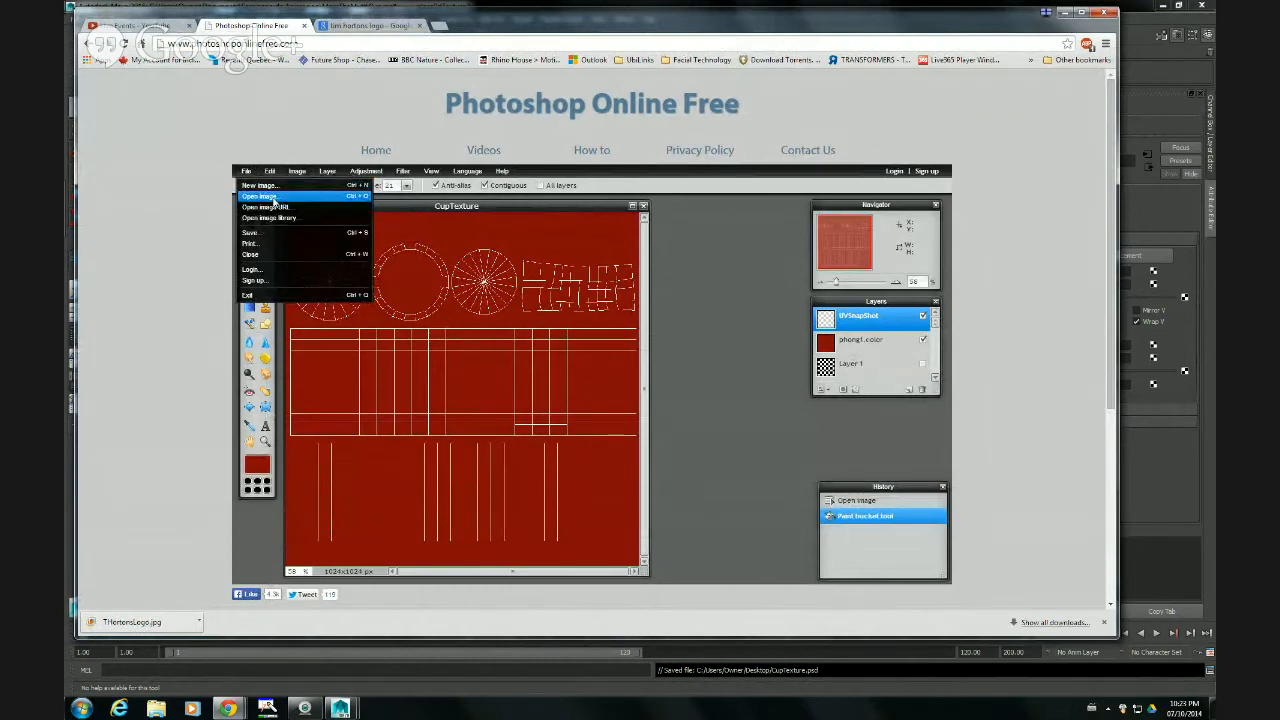
mouse_move(332, 177)
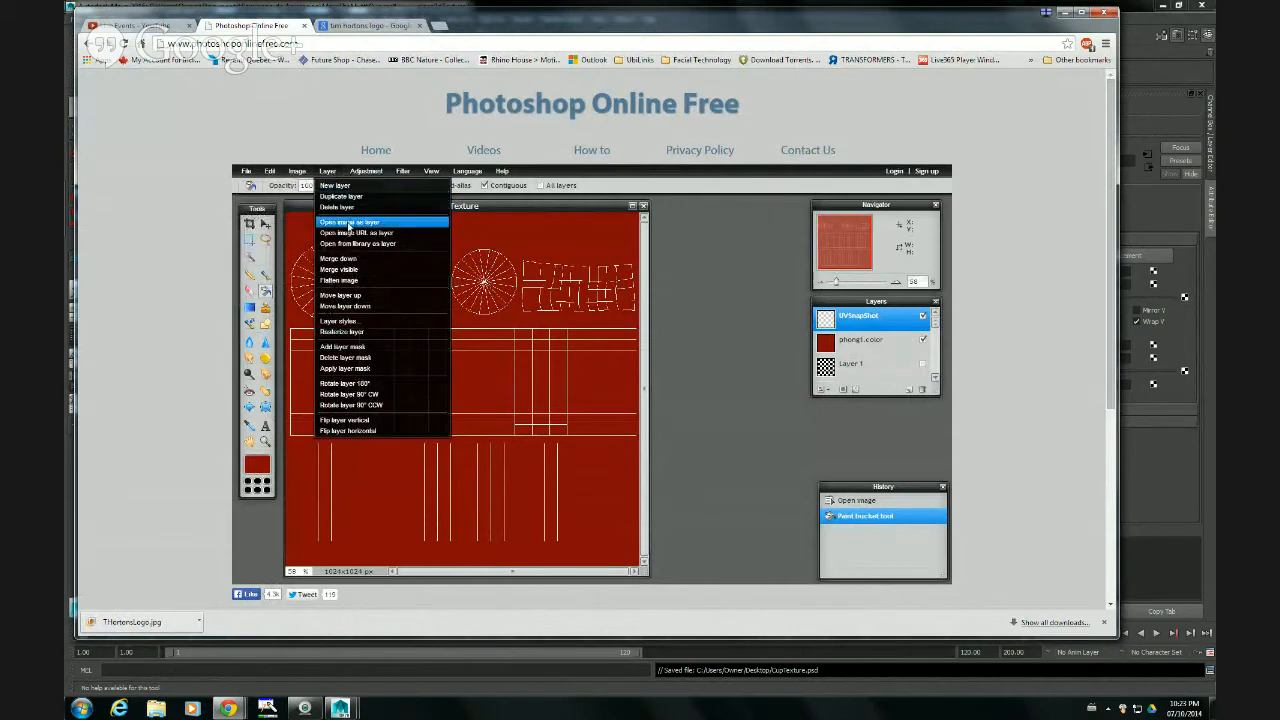
click(380, 222)
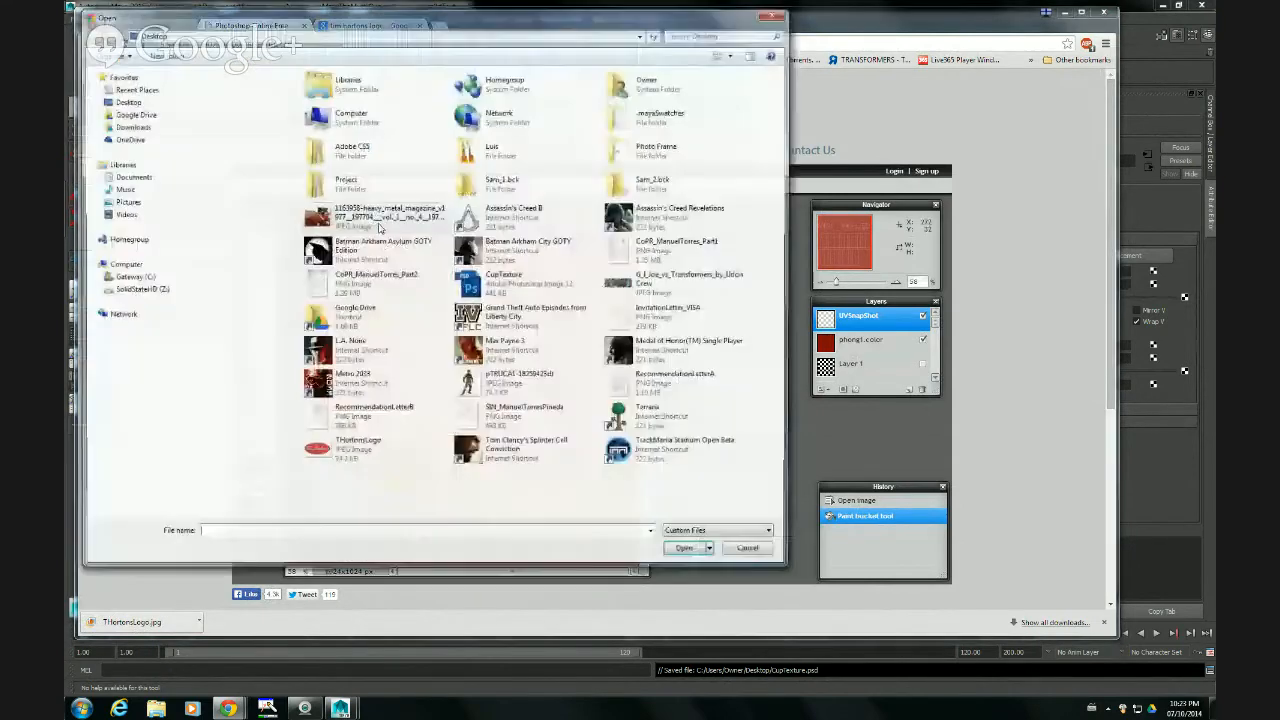
click(358, 458)
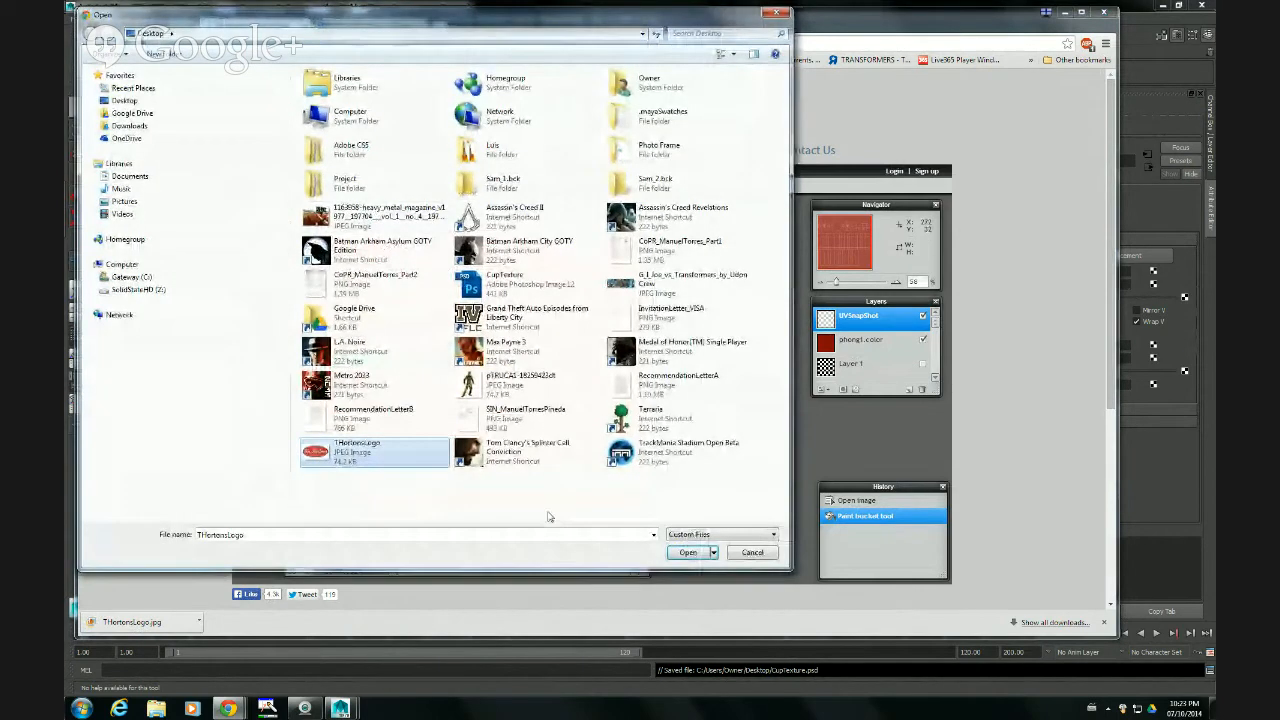
click(688, 552)
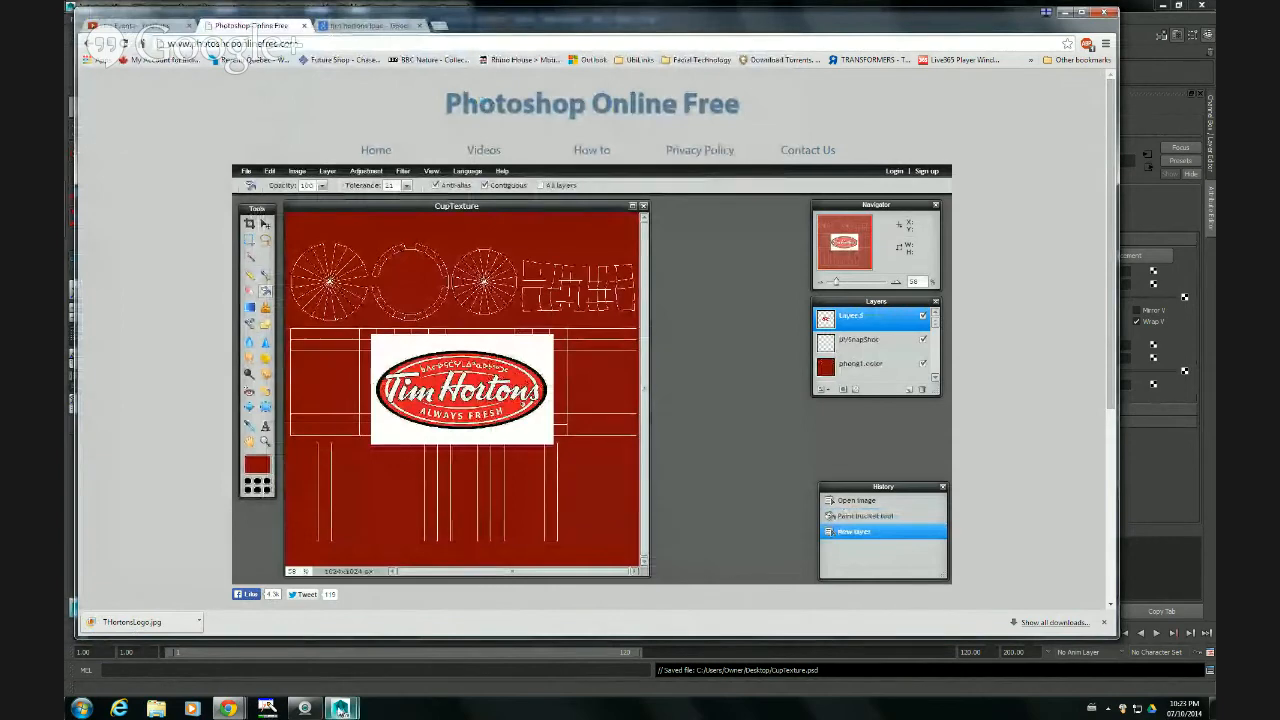
- Switch to Maya and select the five tall middle faces on the cup's side in shaded display to locate them in the UV layout
mouse_move(341, 708)
click(406, 640)
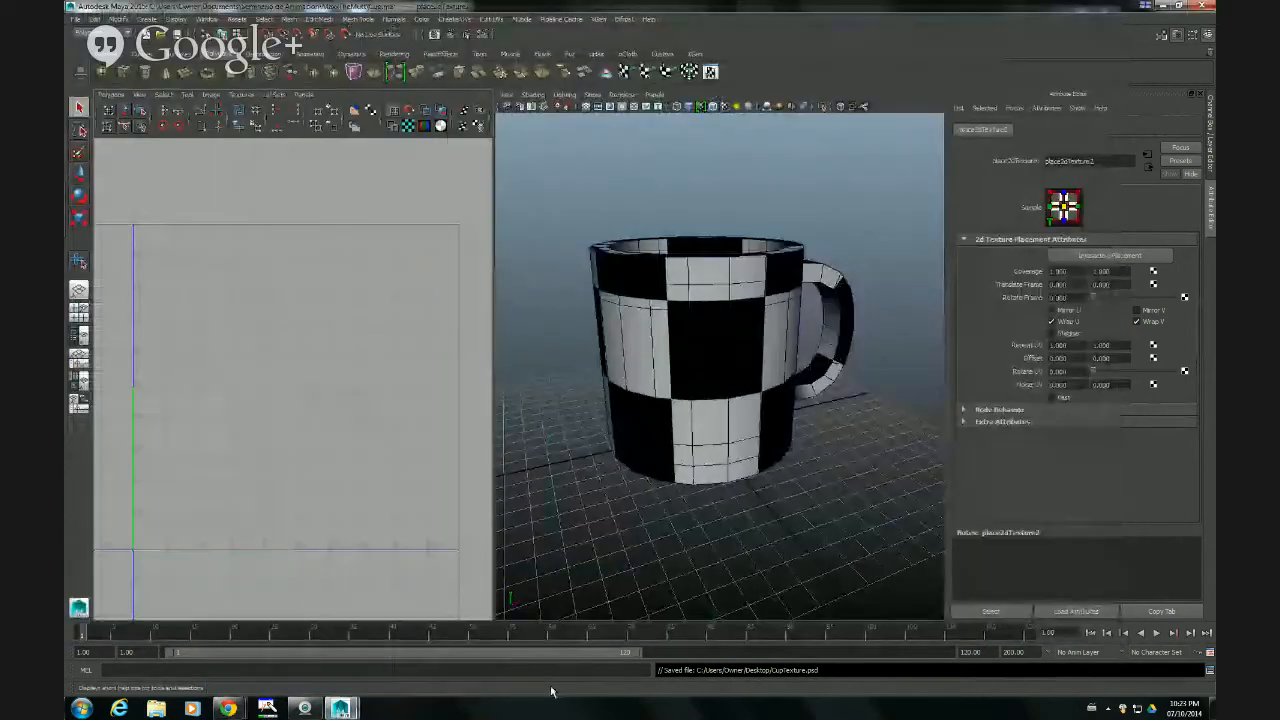
drag(574, 382, 722, 344)
click(675, 372)
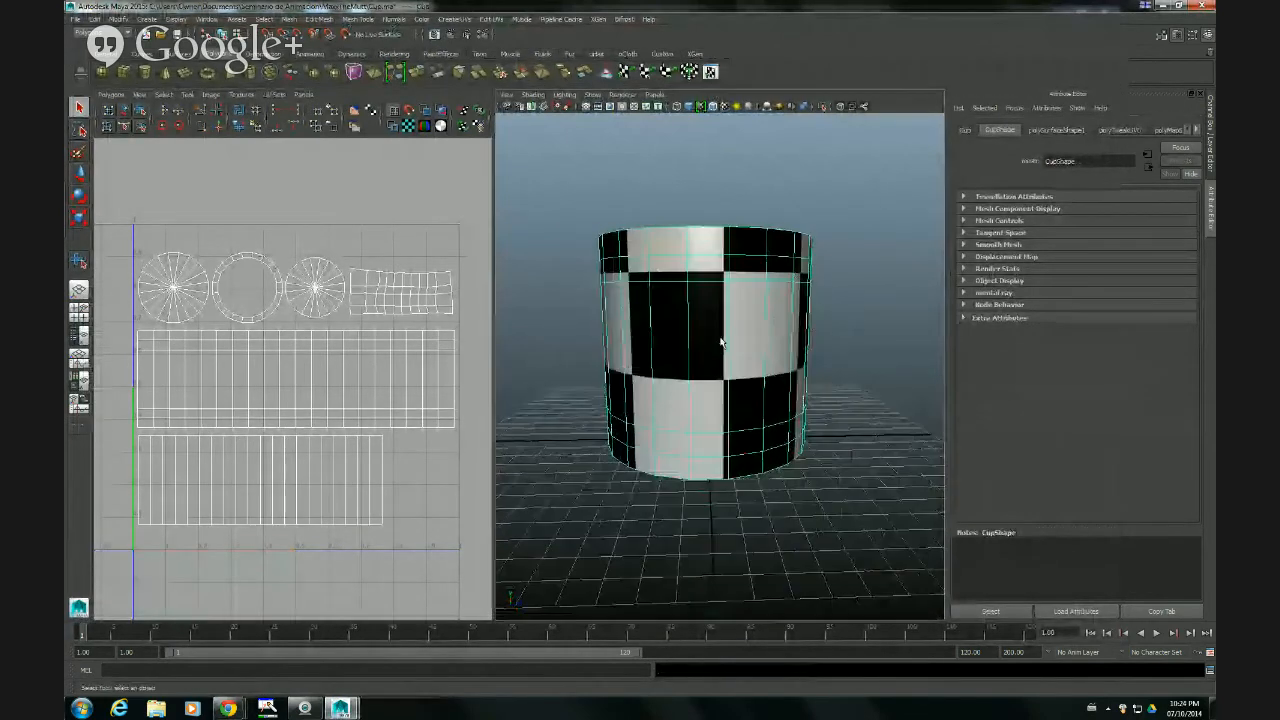
right_click(646, 345)
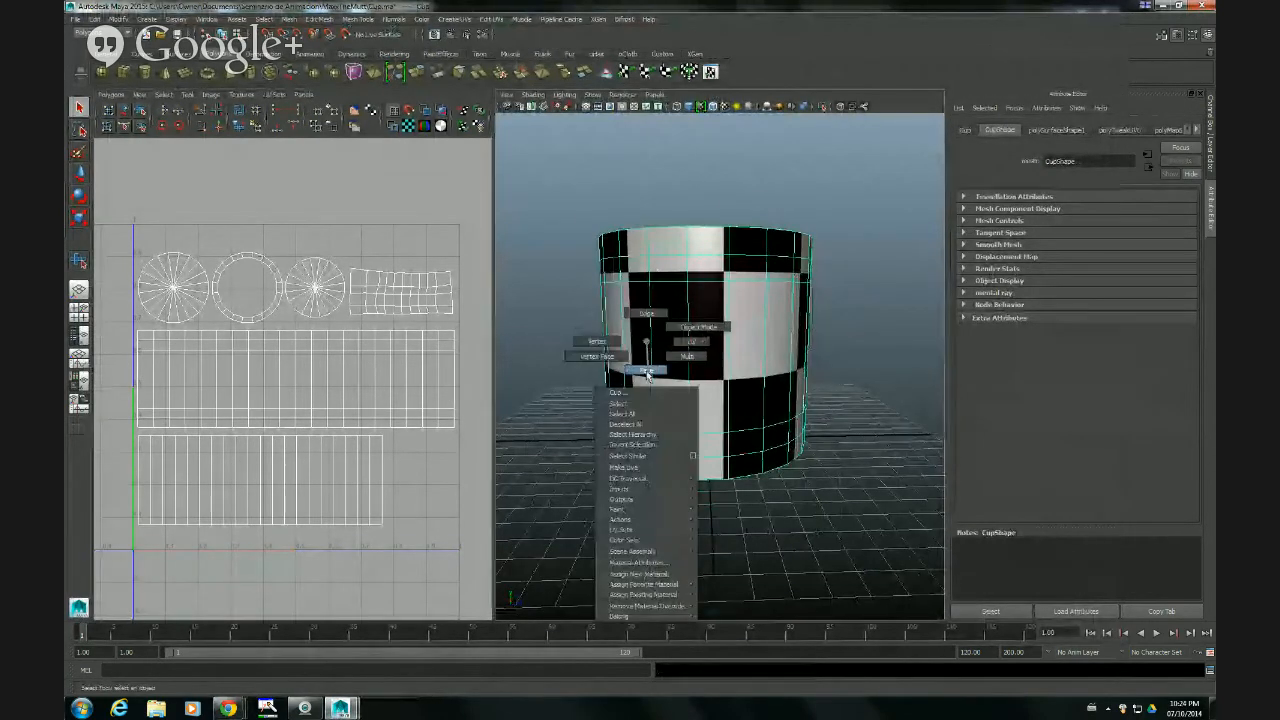
click(647, 370)
key(5)
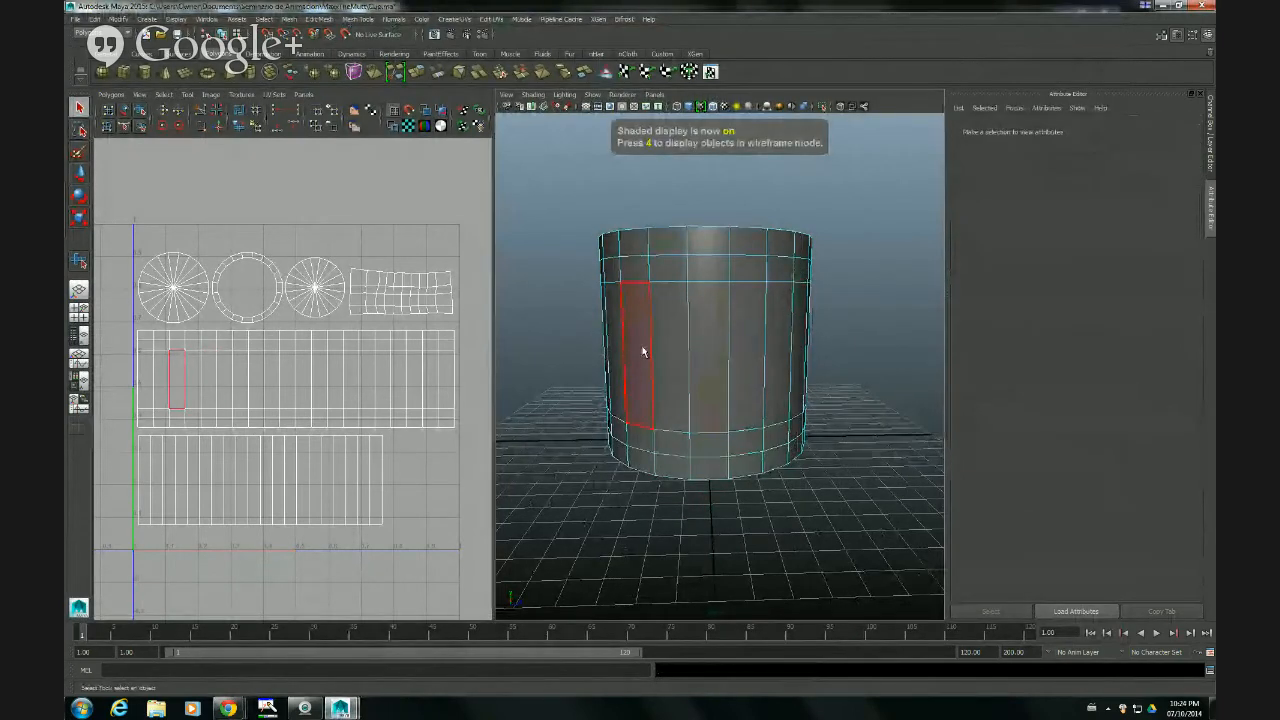
drag(645, 352, 786, 351)
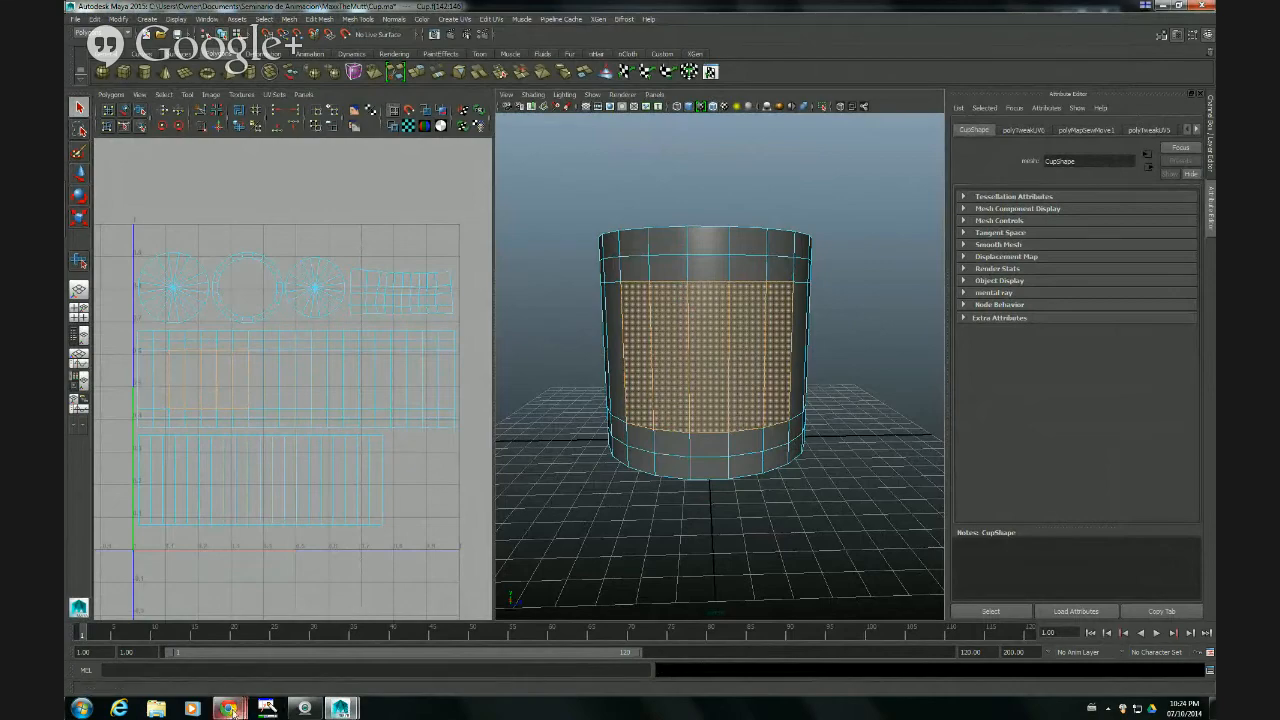
- Switch back to the Photoshop Online Free page in Chrome and activate the Move tool for the logo layer
mouse_move(228, 708)
mouse_move(260, 632)
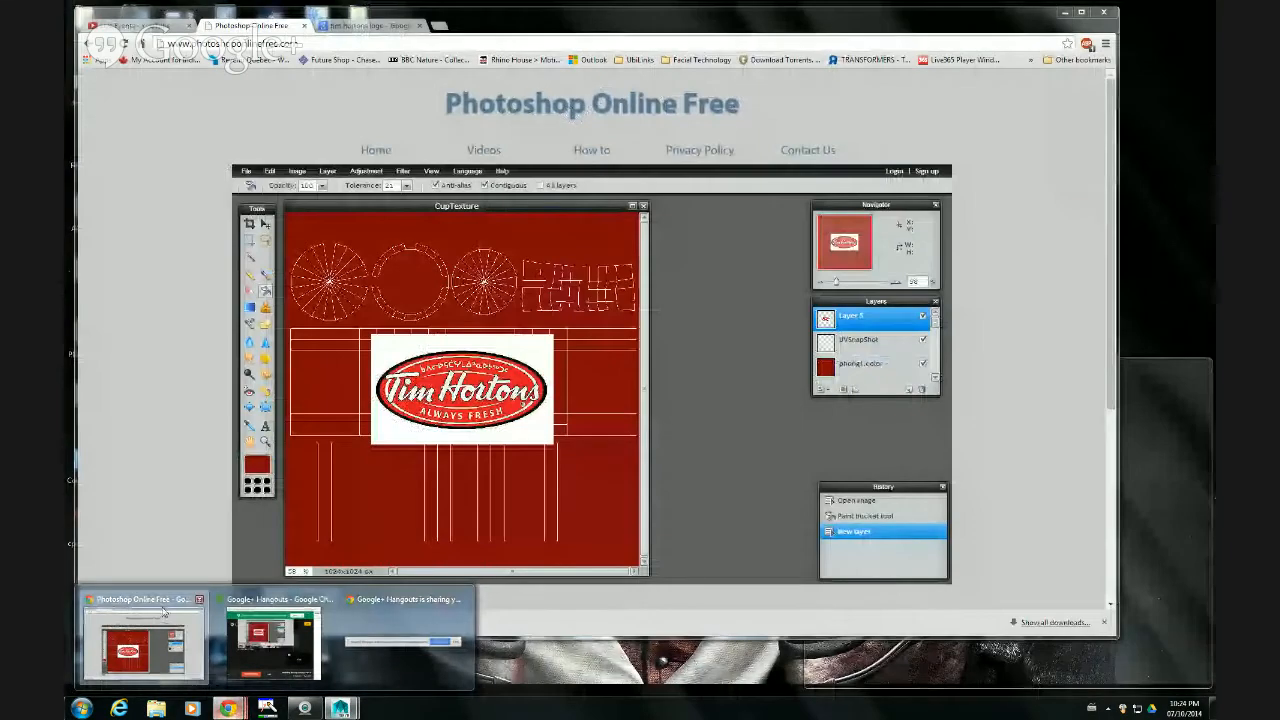
click(143, 645)
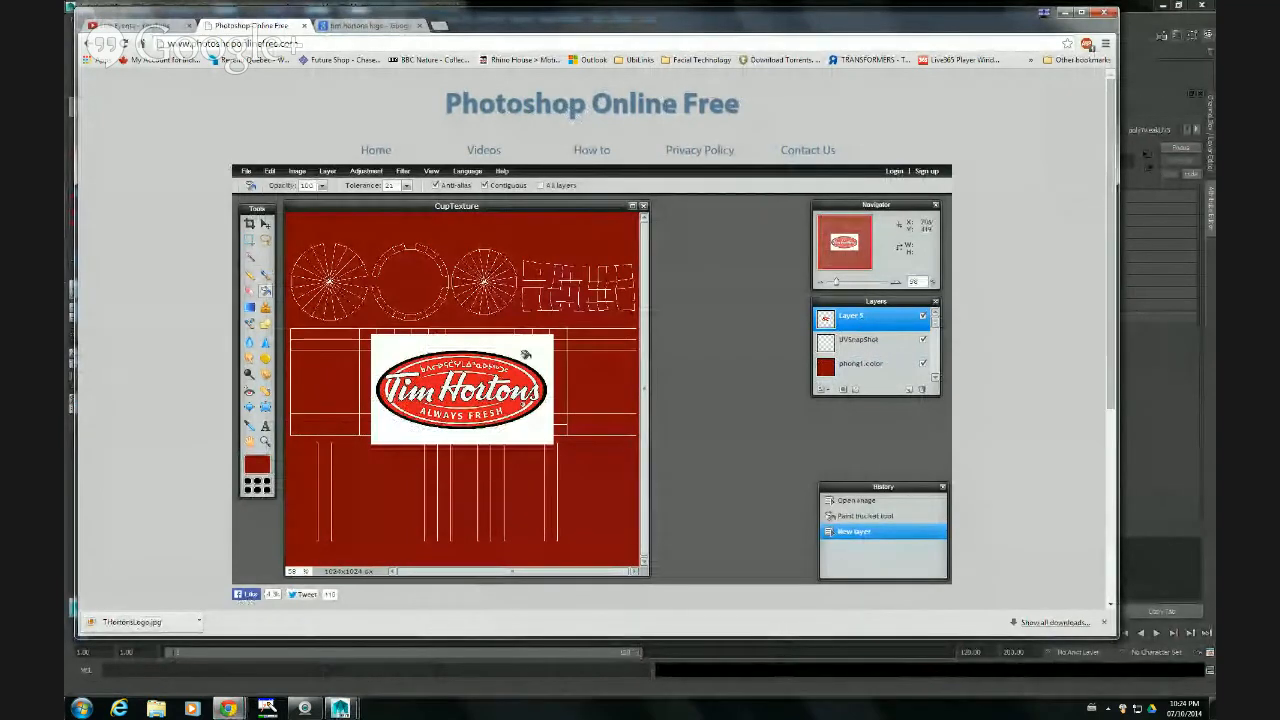
click(265, 224)
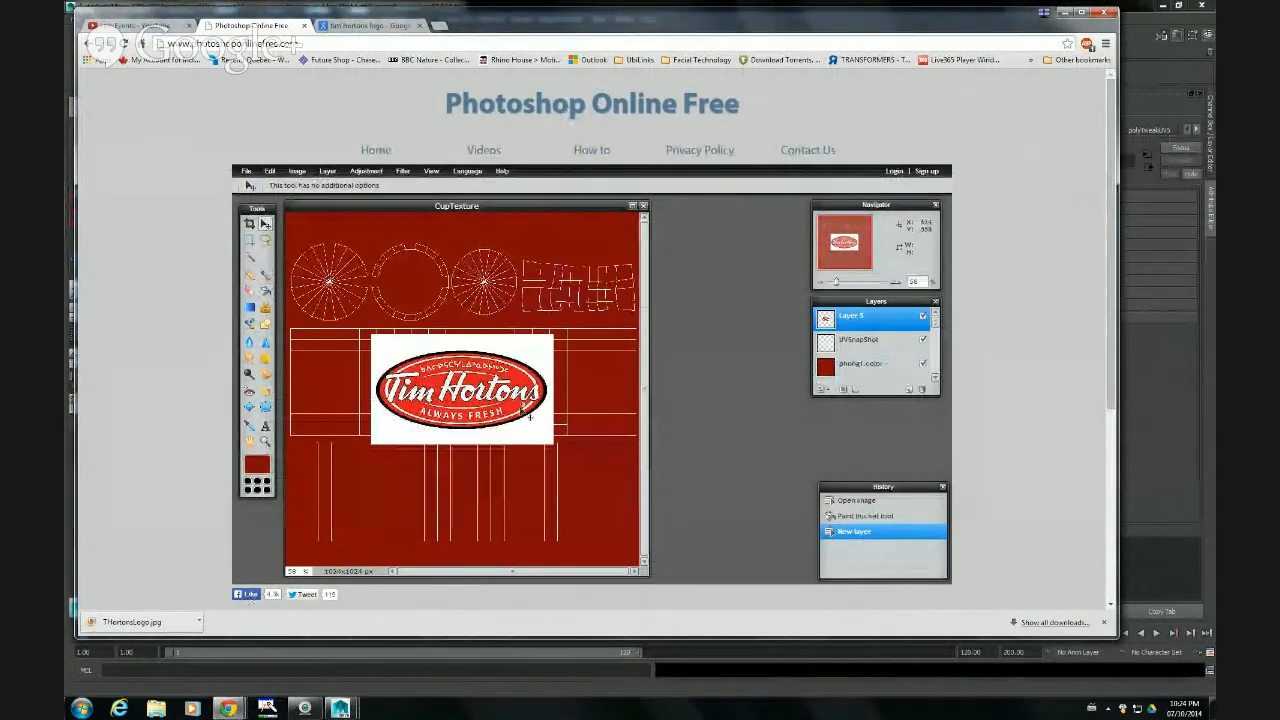
key(ctrl+t)
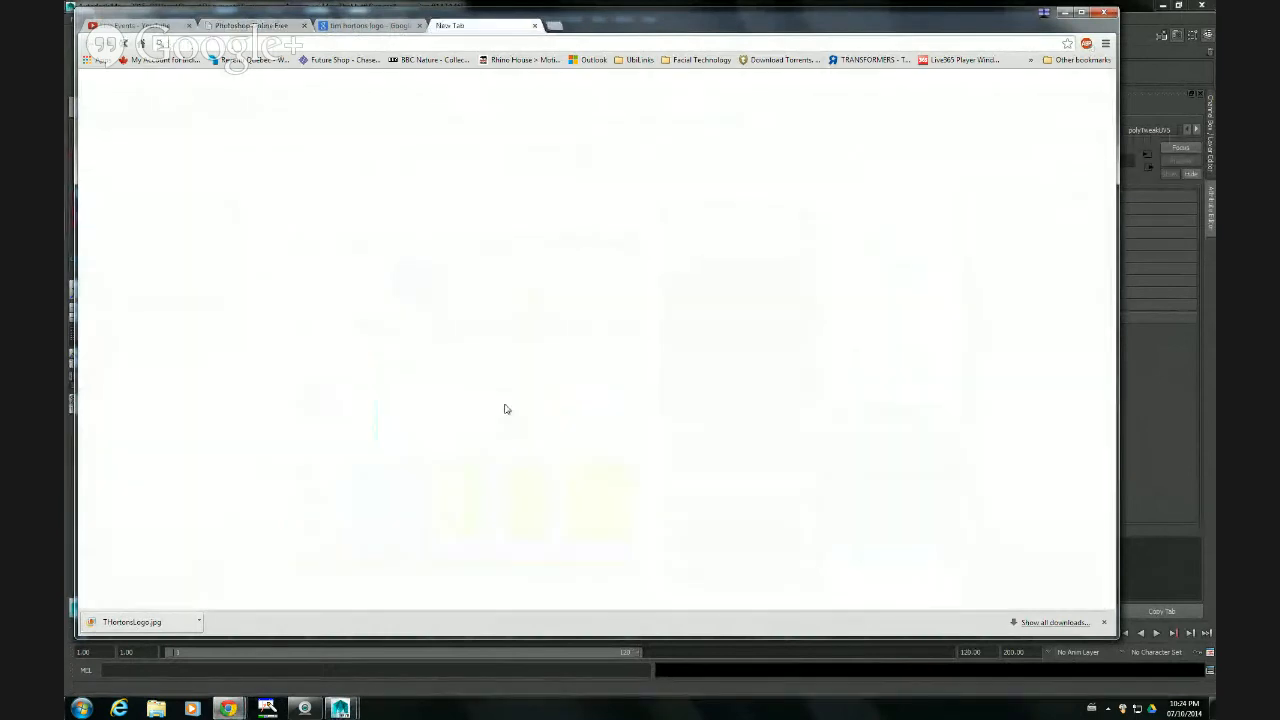
click(534, 26)
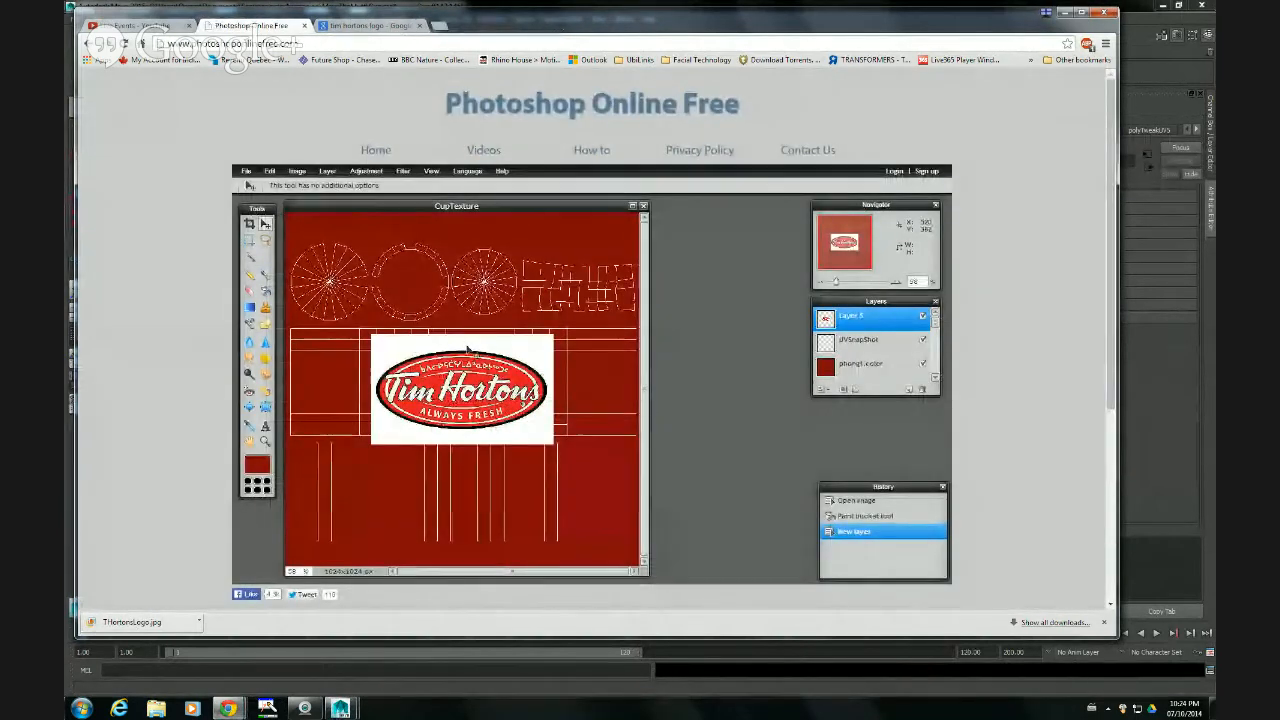
- Free-transform the logo to about half its size, place it over the left part of the wide middle UV strip, and apply the changes
click(327, 171)
mouse_move(297, 171)
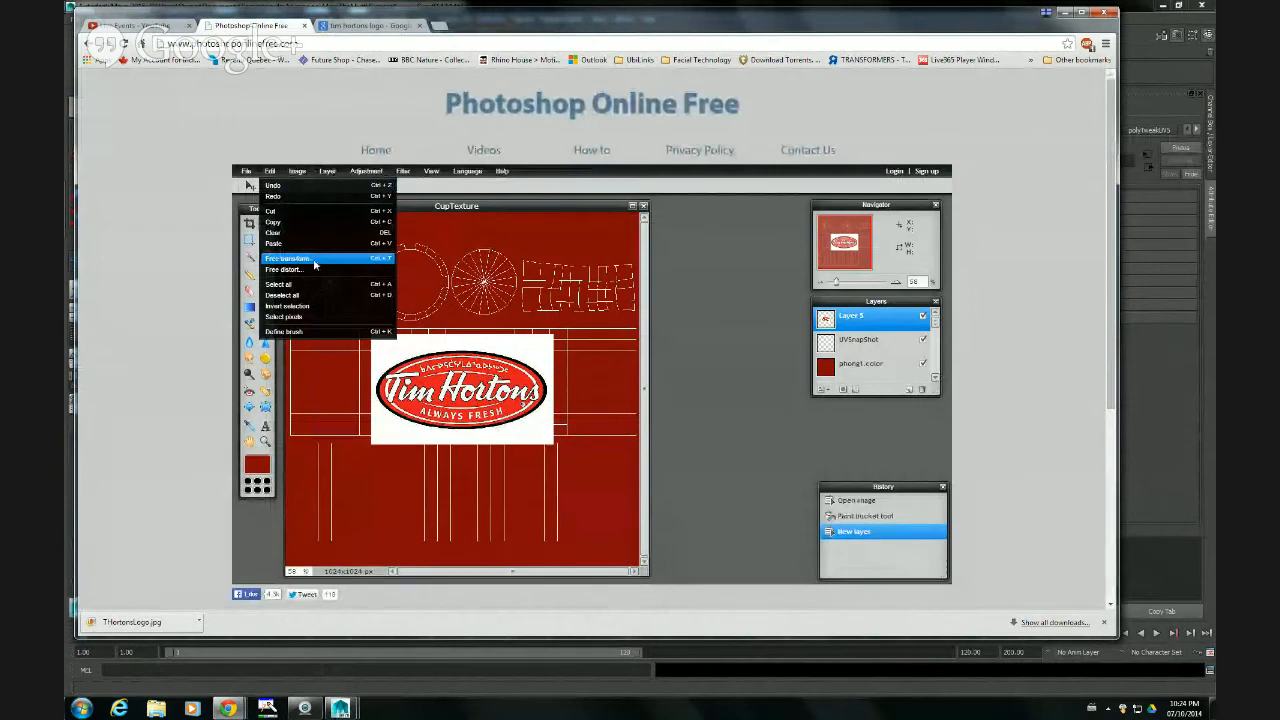
click(314, 263)
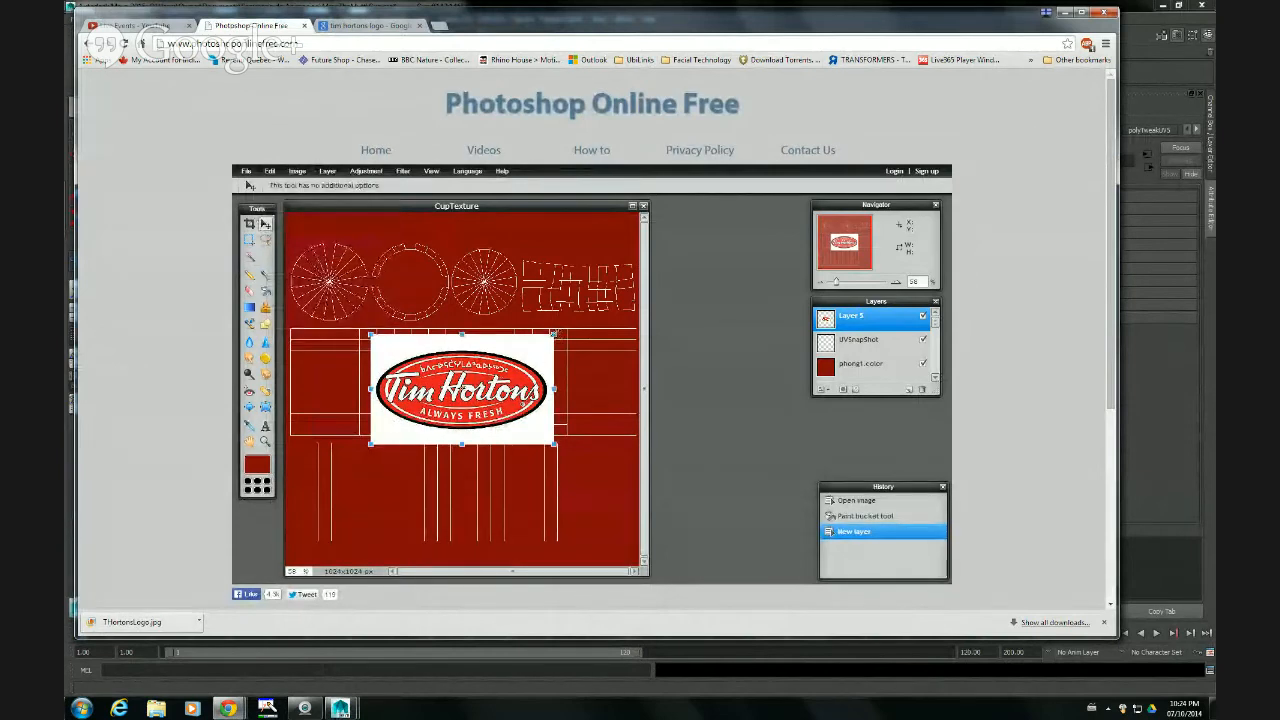
drag(553, 333, 551, 335)
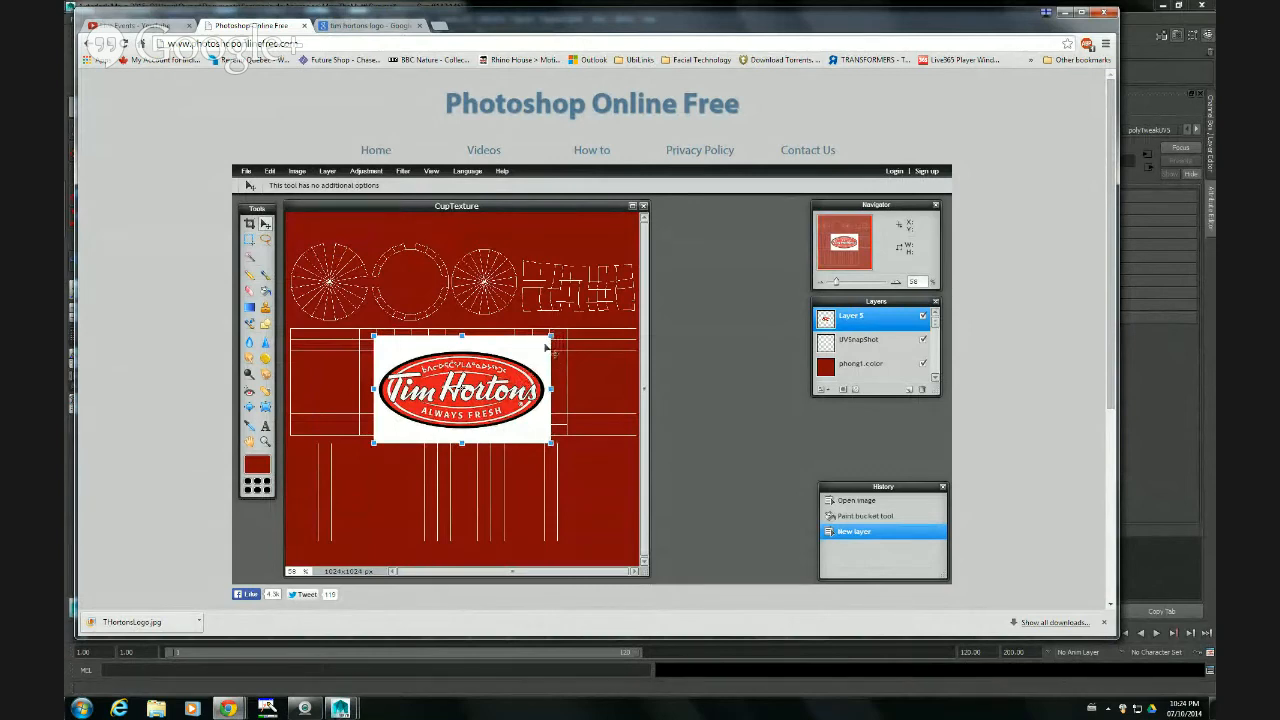
drag(551, 334, 511, 361)
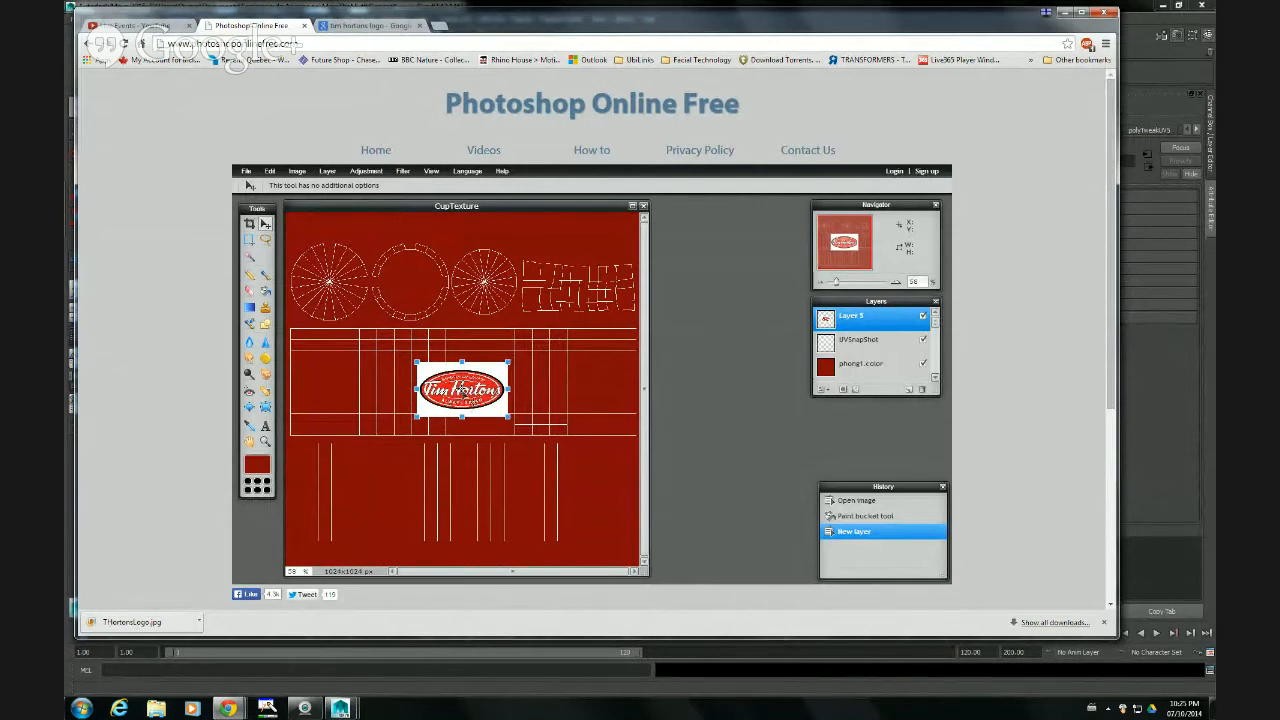
drag(487, 406, 414, 402)
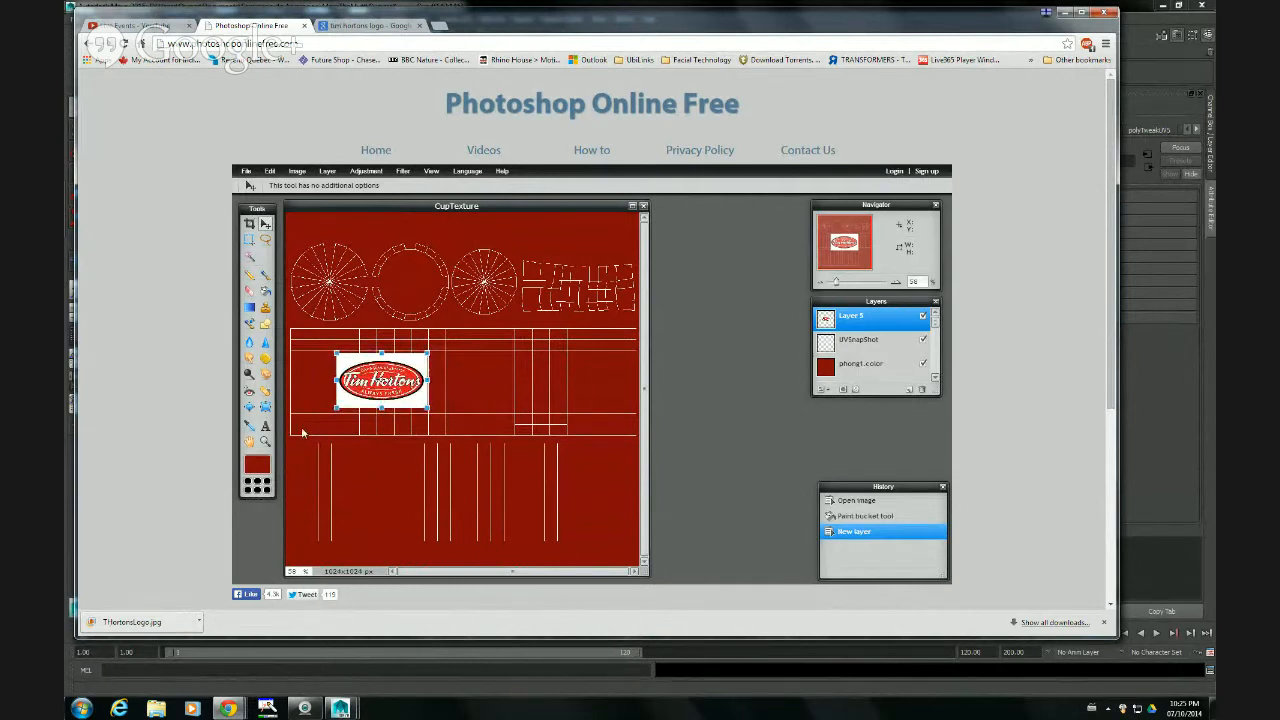
click(288, 578)
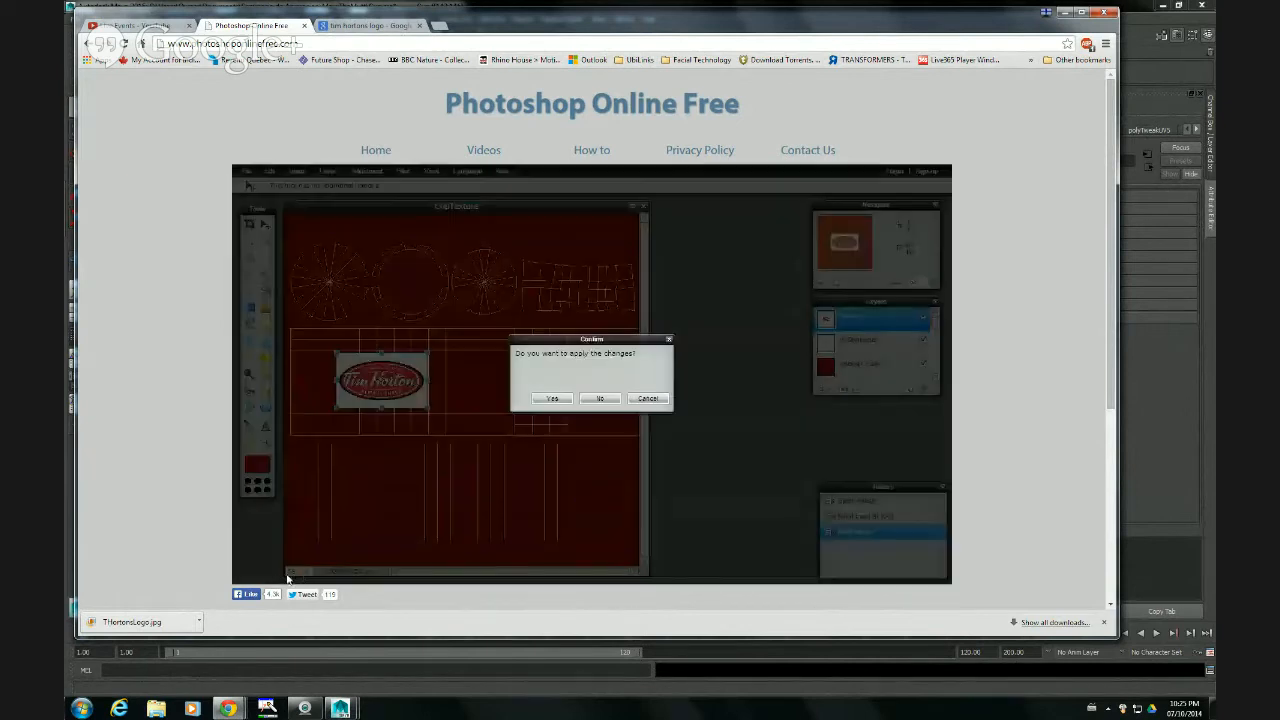
click(552, 399)
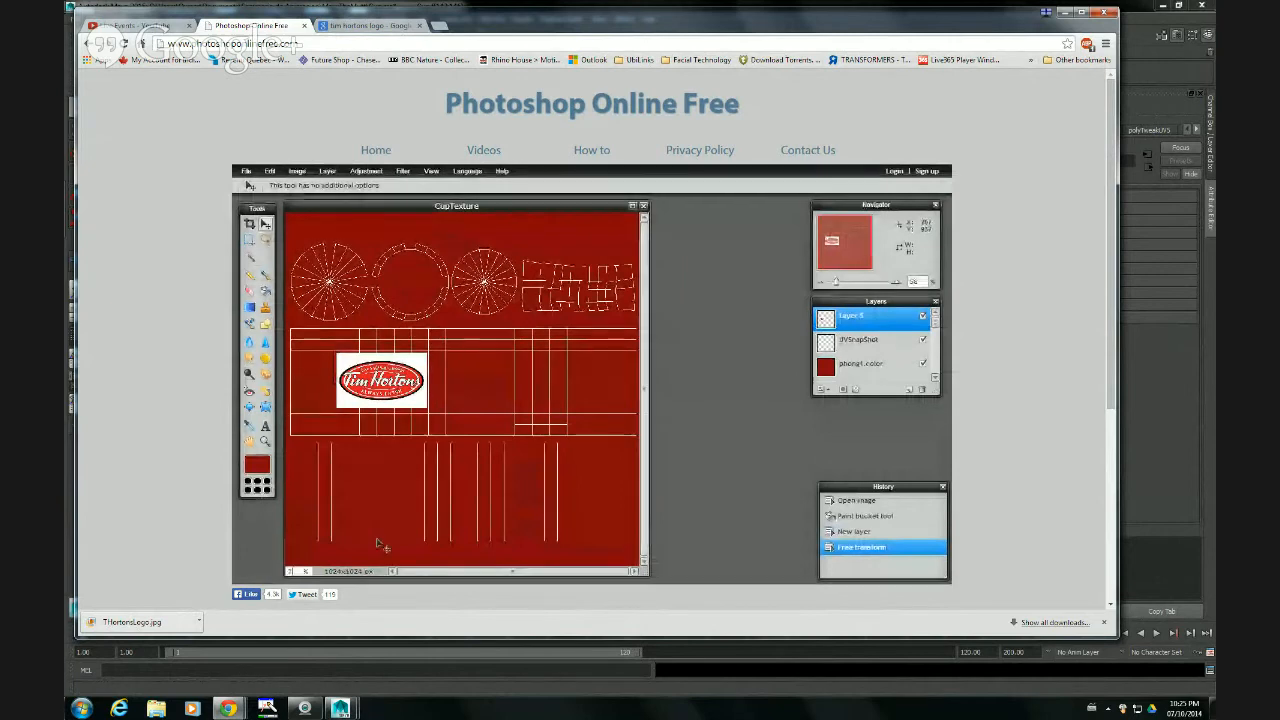
- Nudge the logo slightly left and down to center it on the chosen faces of the middle UV strip
scroll(376, 540, up, 1)
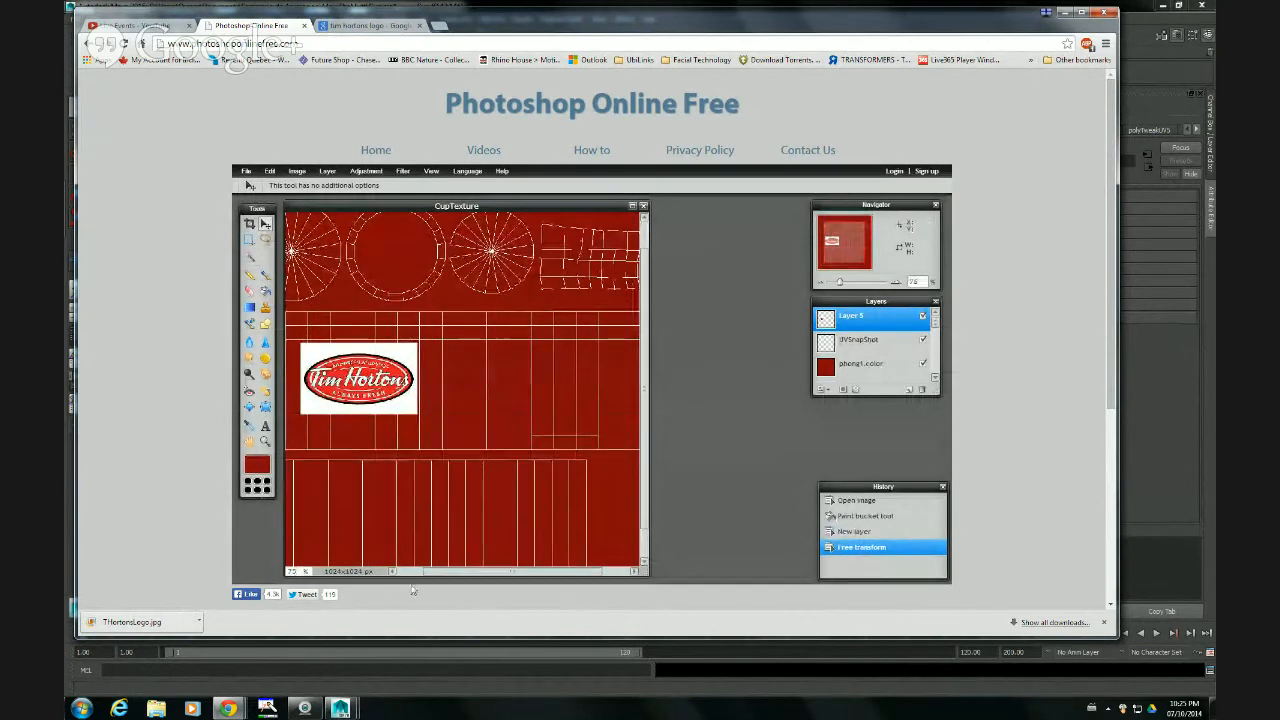
drag(440, 577, 395, 578)
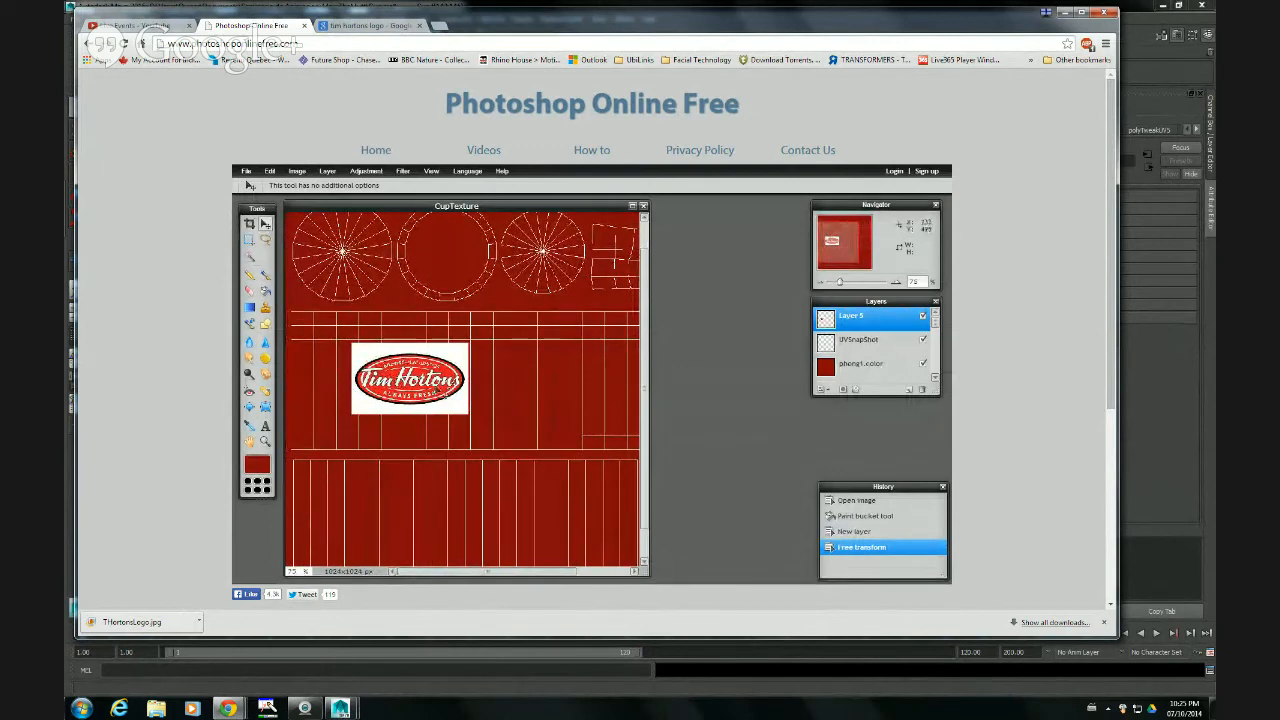
drag(458, 395, 450, 398)
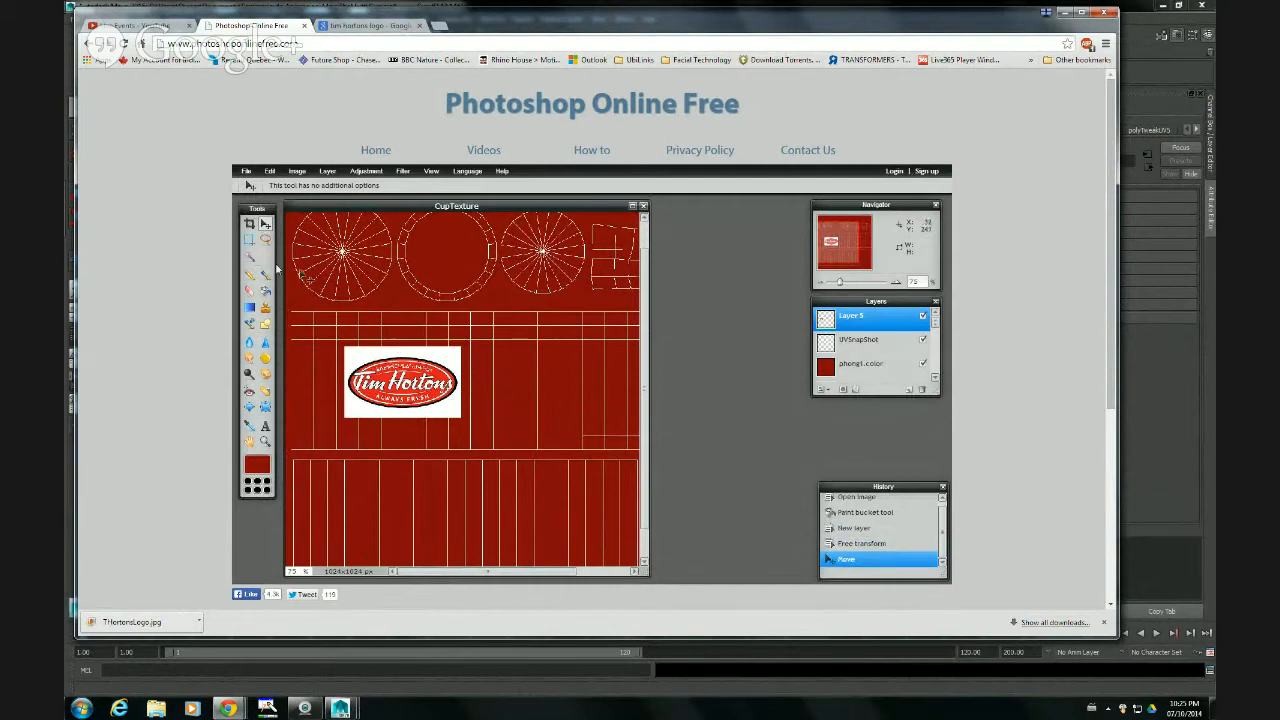
- Erase the logo's white background with the Wand tool, hide the UVSnapShot layer and clear the selection
click(250, 257)
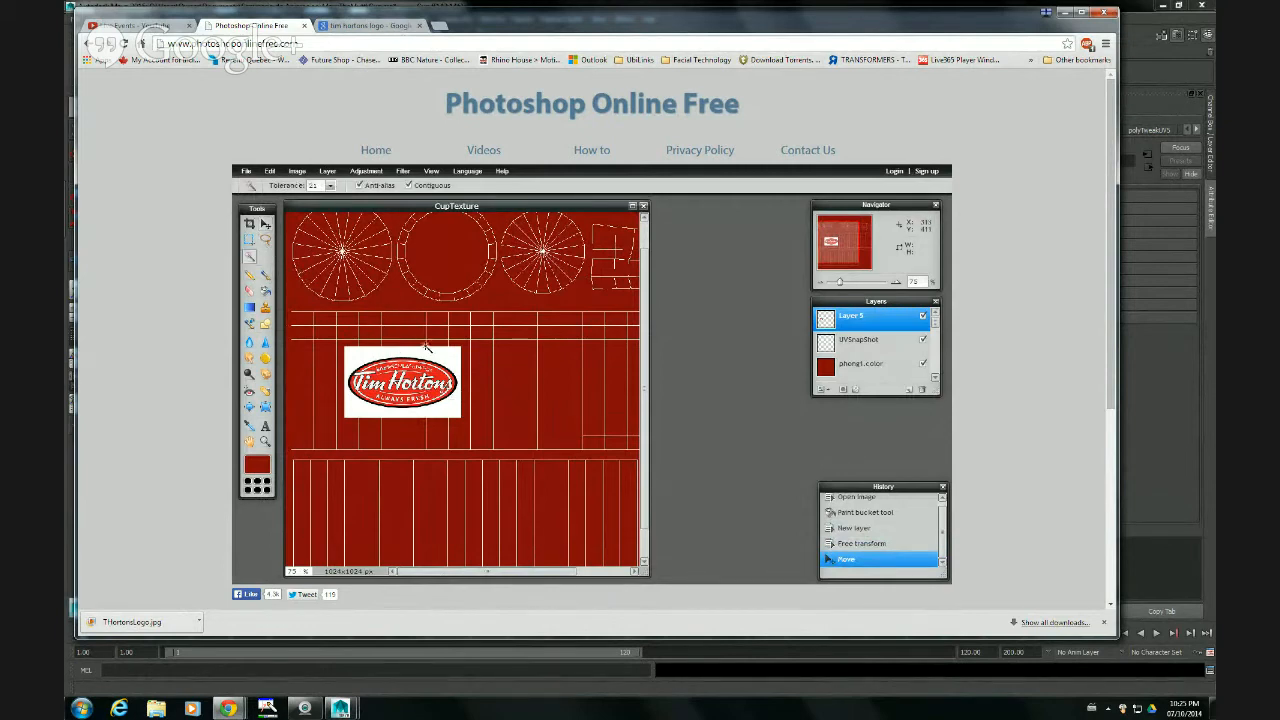
click(452, 357)
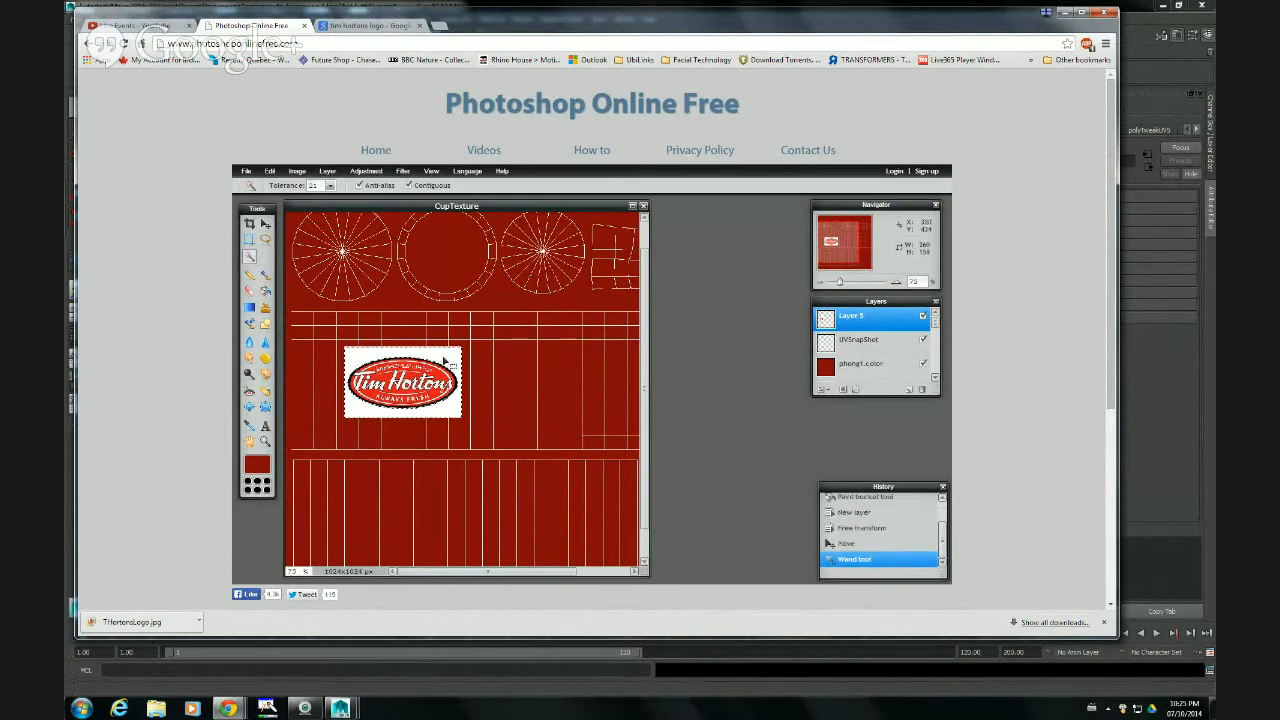
key(Delete)
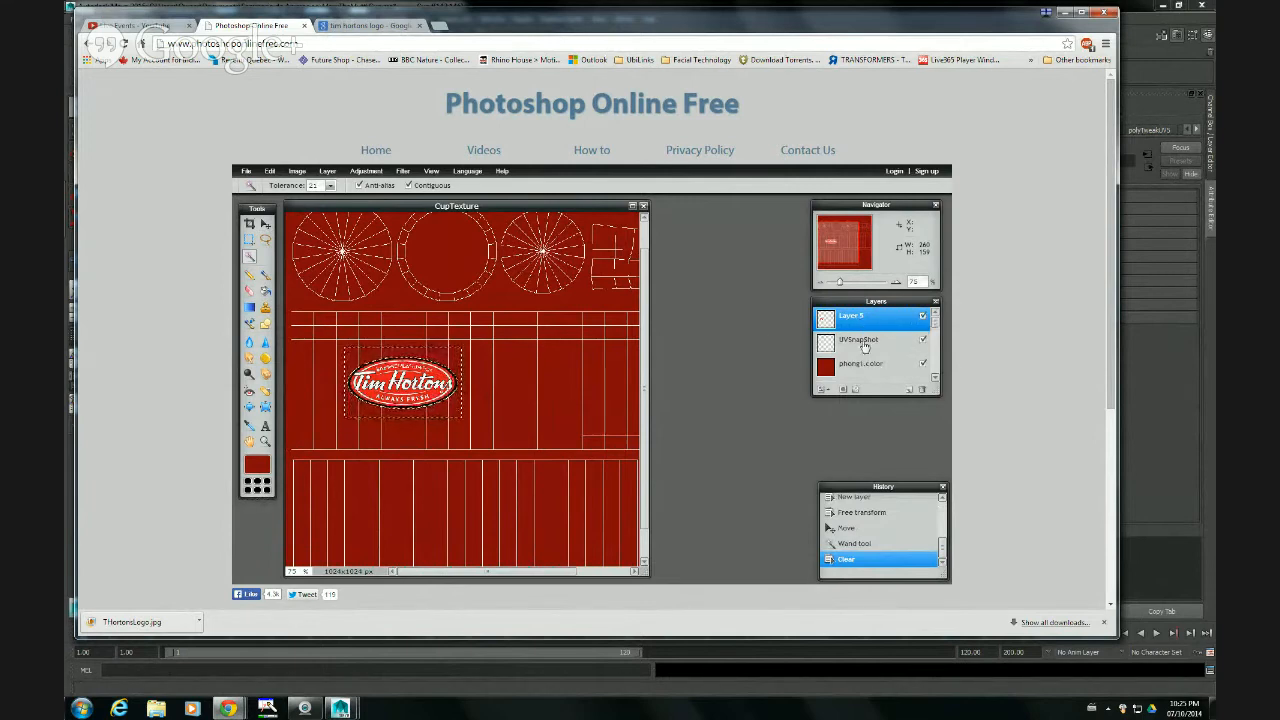
click(923, 341)
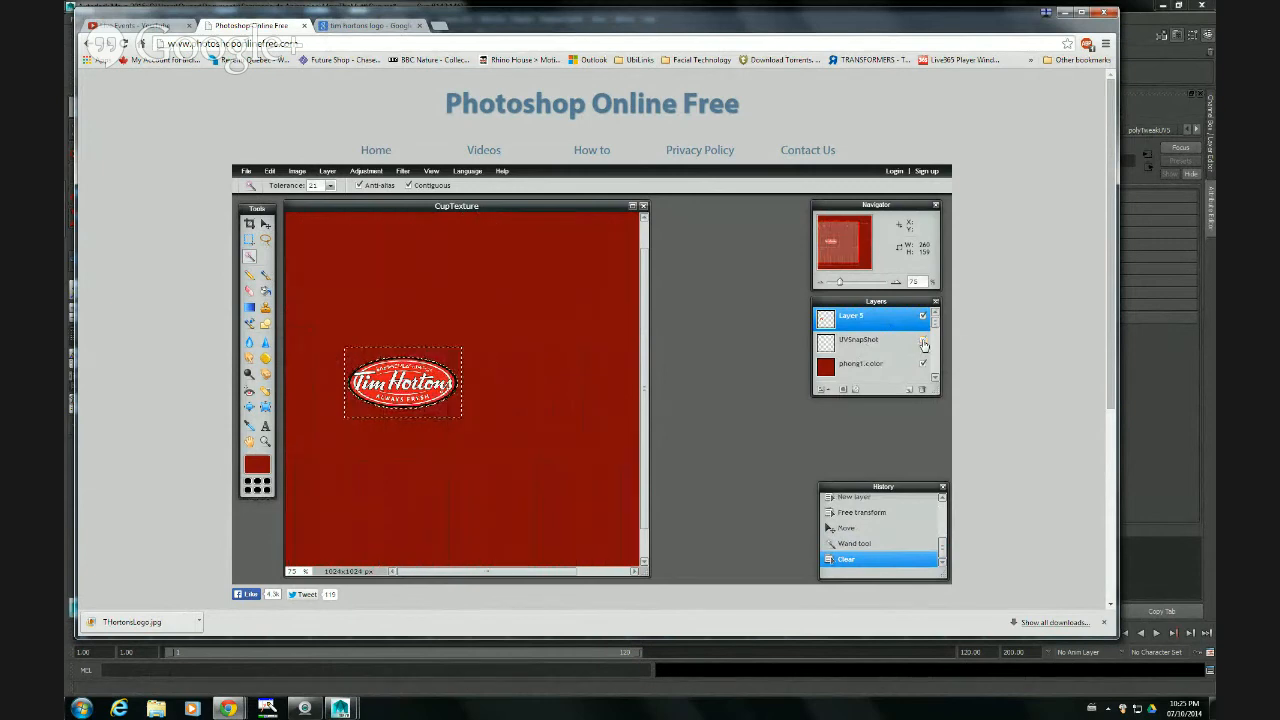
click(550, 329)
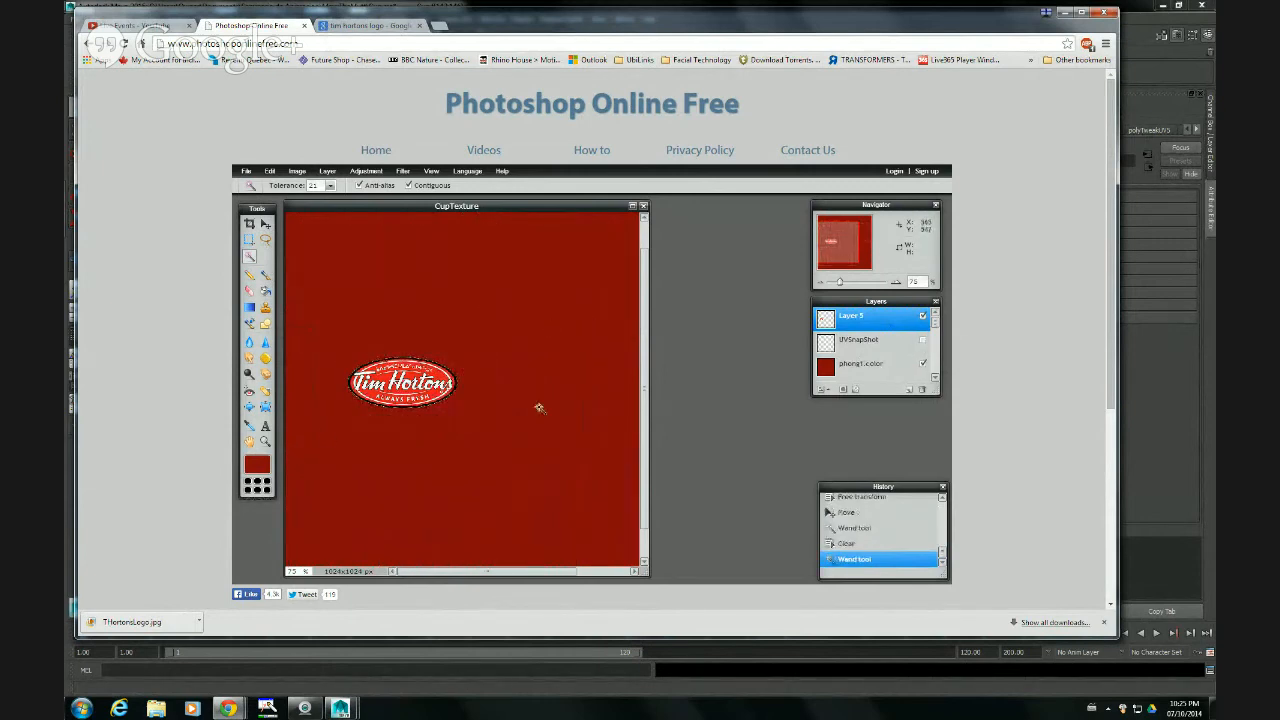
- Save the image to the Desktop as CupTexture in JPEG format at quality 100
click(245, 172)
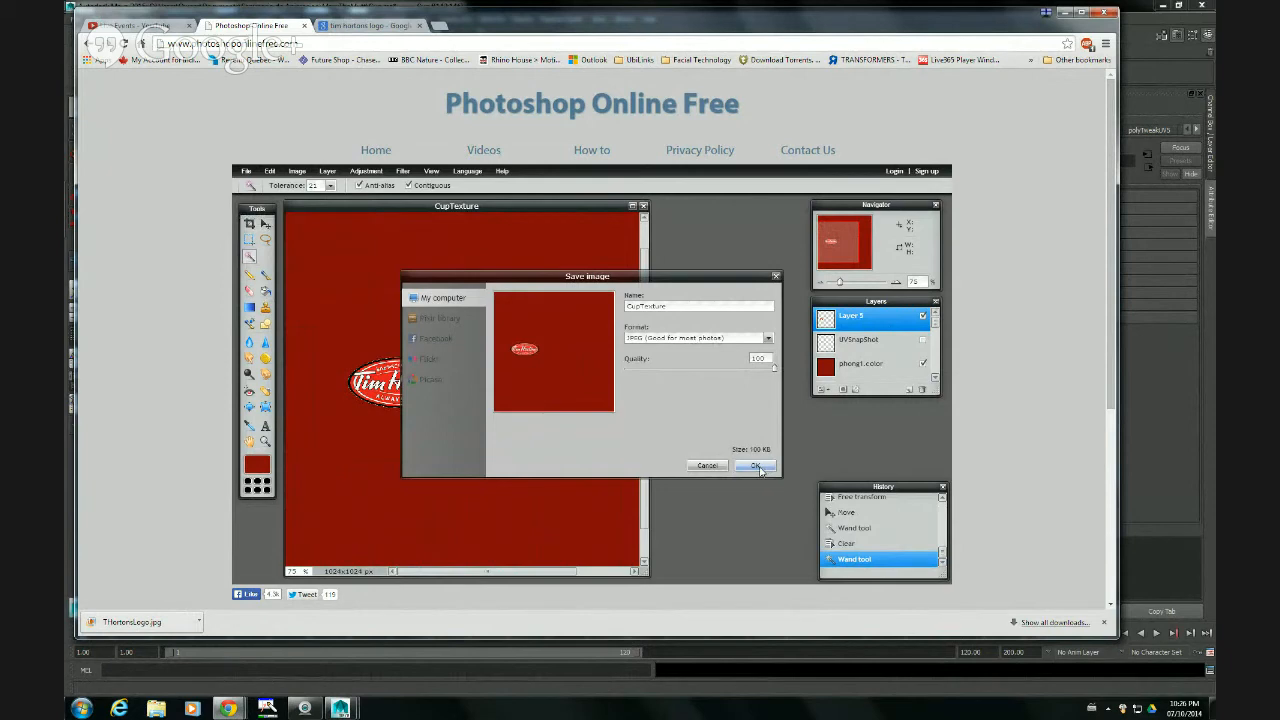
click(756, 466)
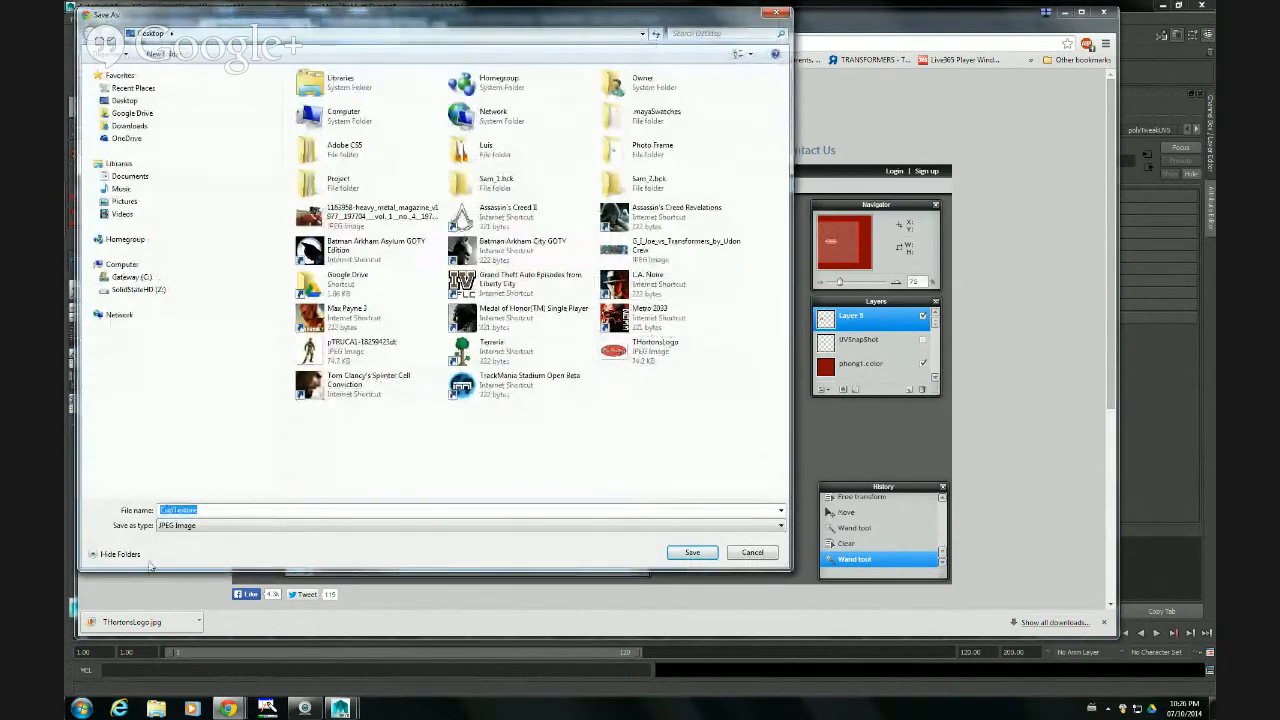
click(690, 552)
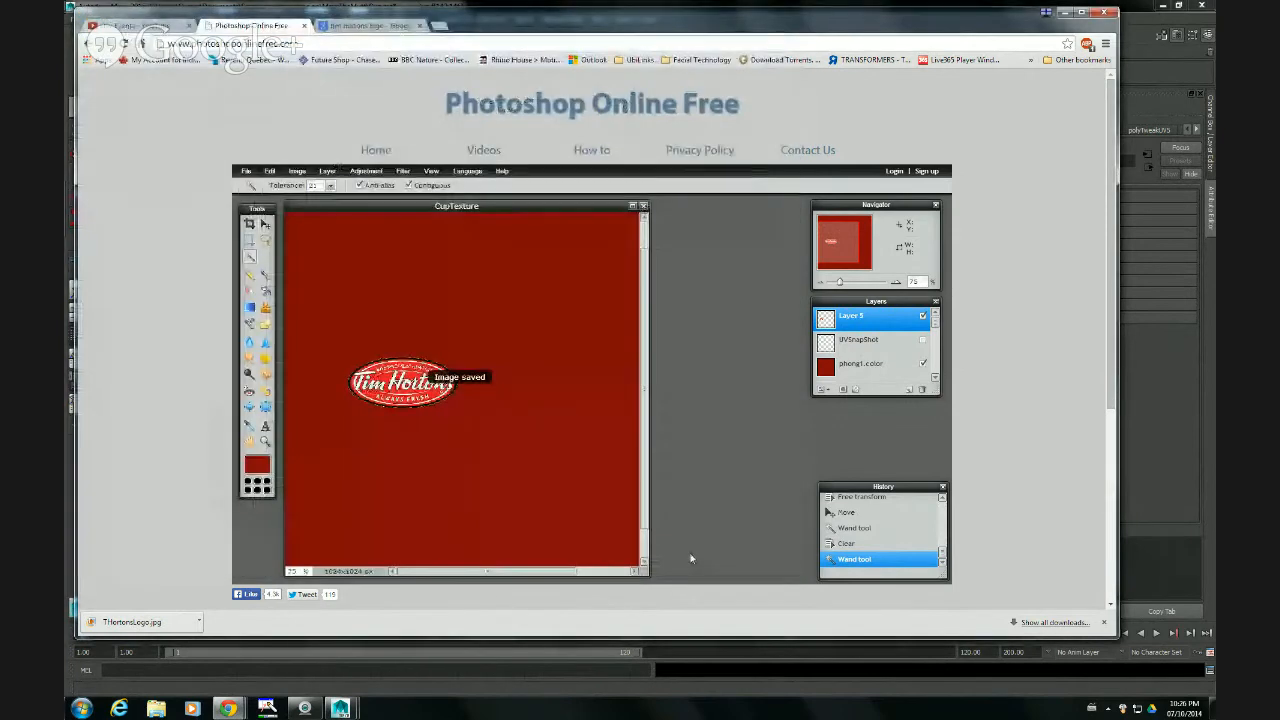
- Switch to Maya, turn on textured display and maximize the perspective view of the cup
click(613, 5)
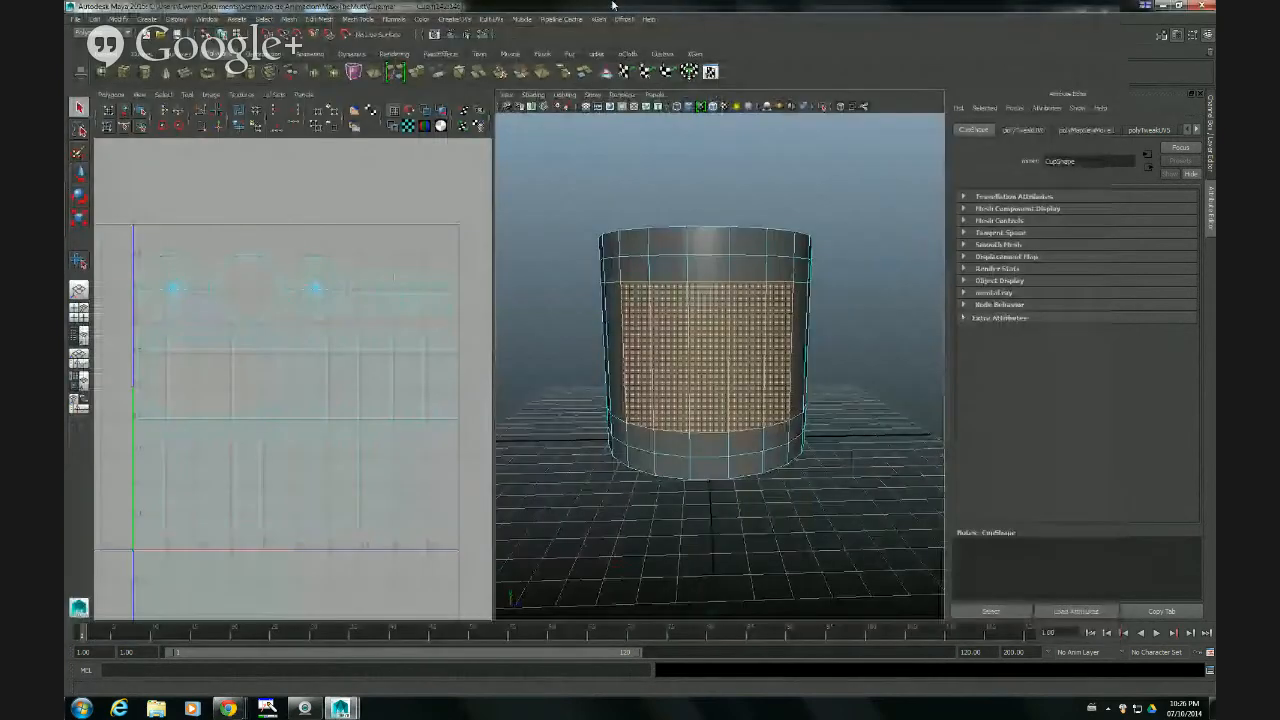
click(680, 268)
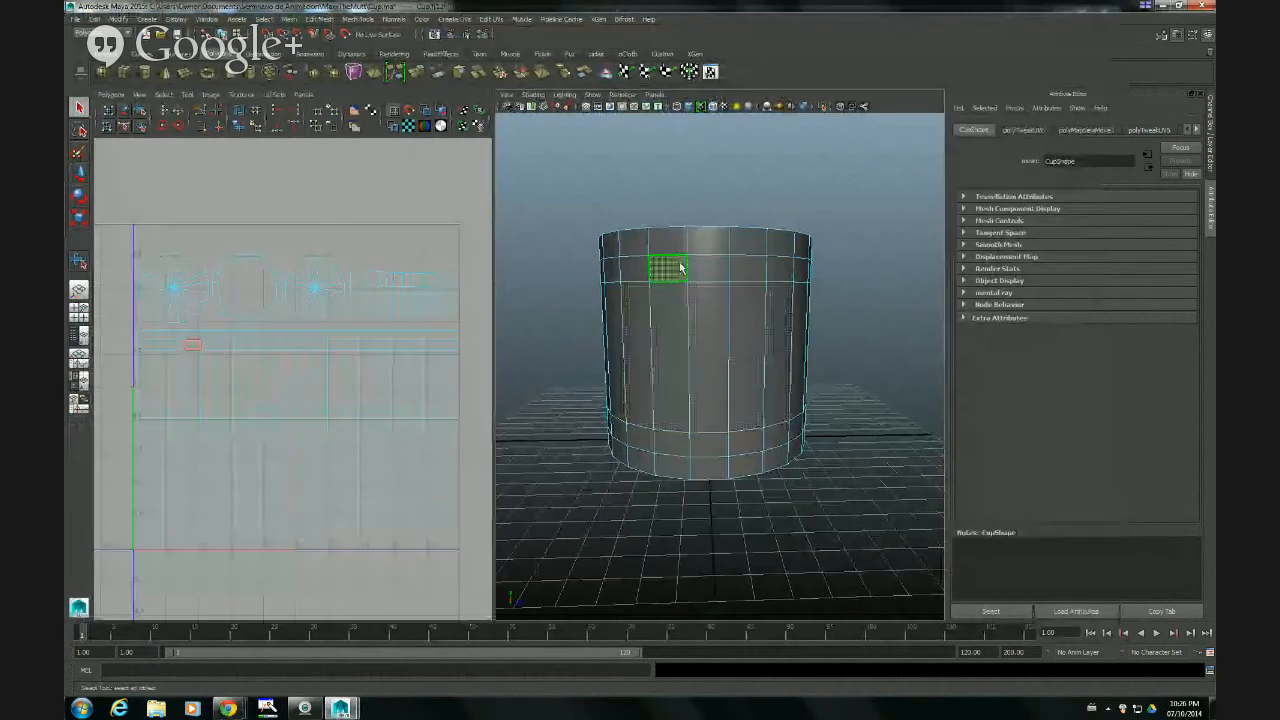
key(6)
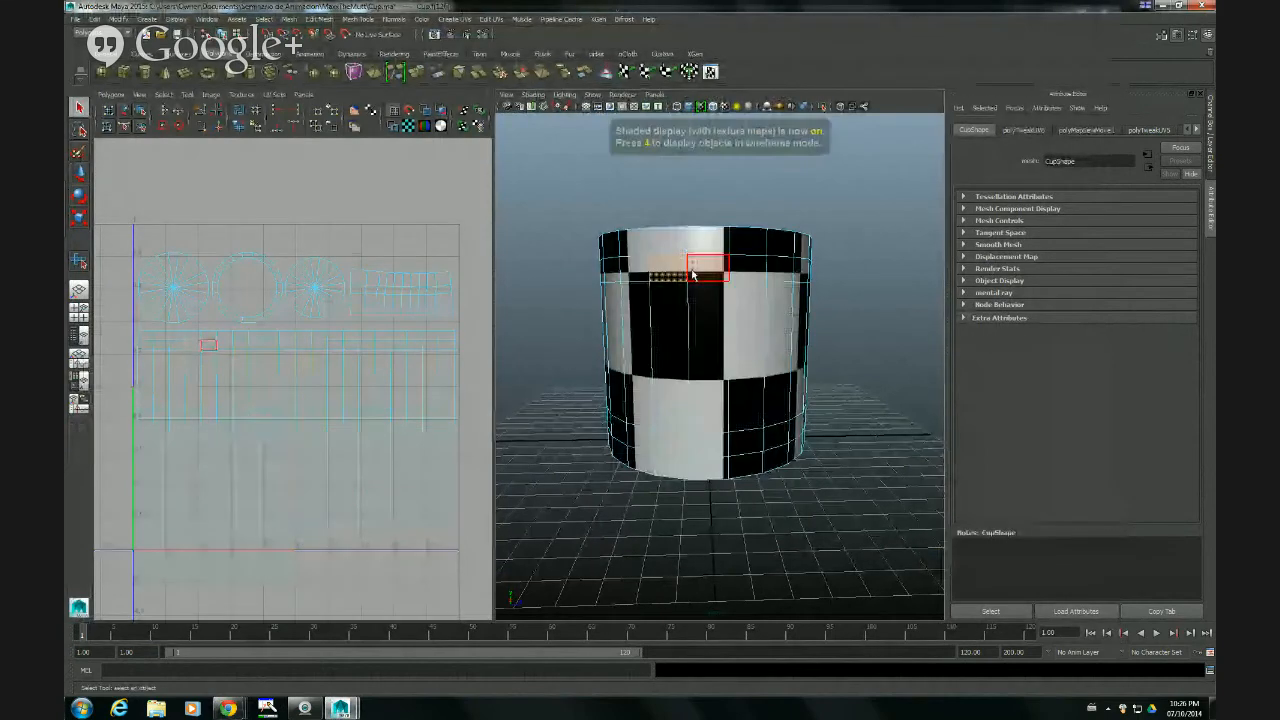
drag(694, 349, 678, 373)
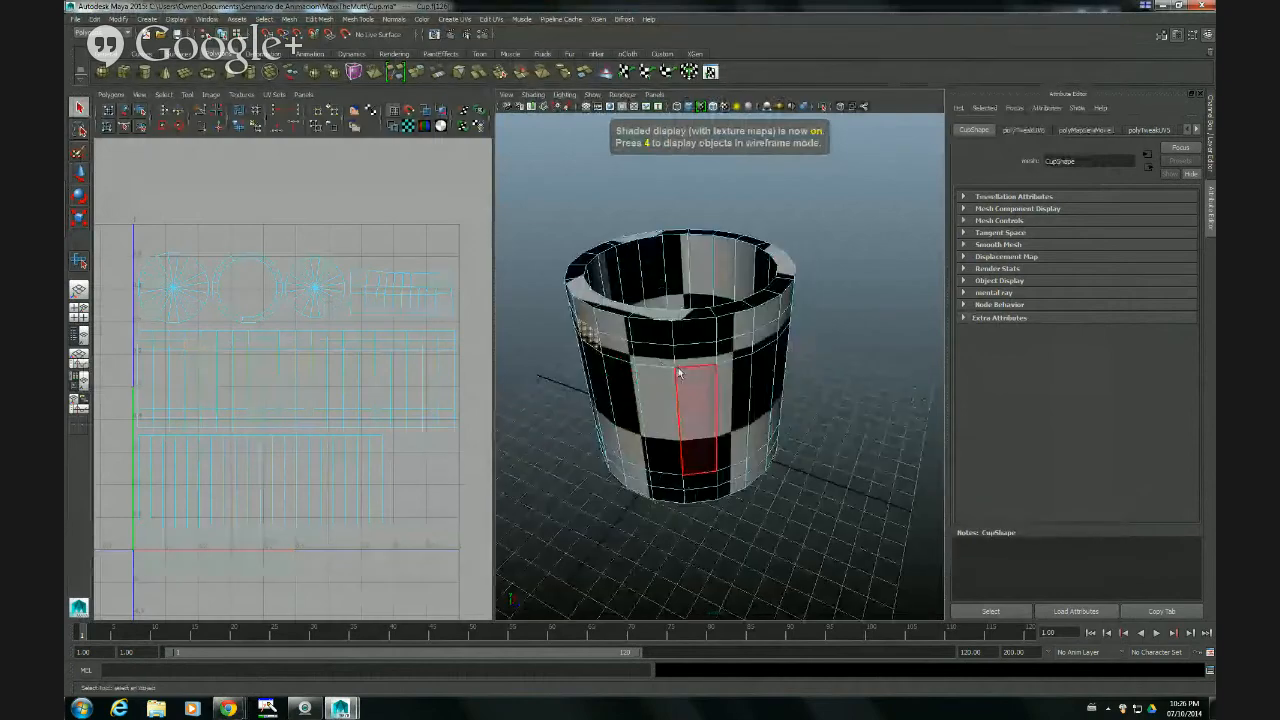
key(space)
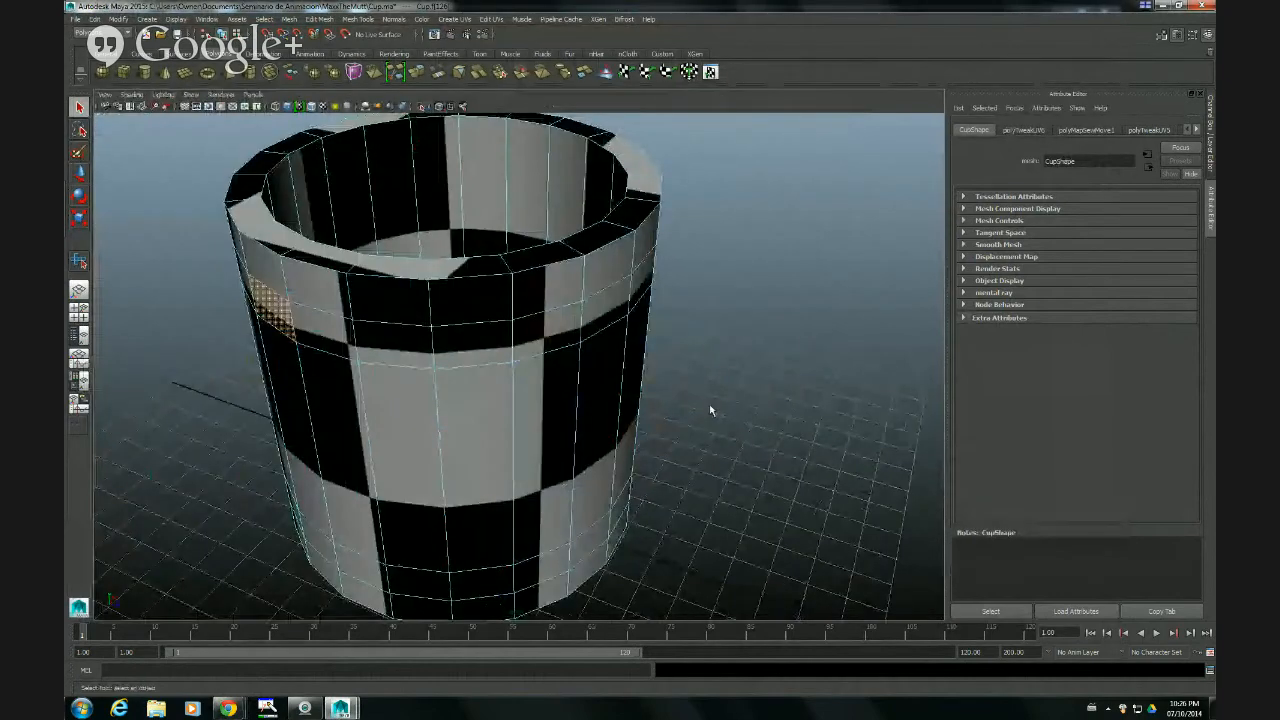
scroll(480, 395, down, 5)
drag(480, 395, 728, 363)
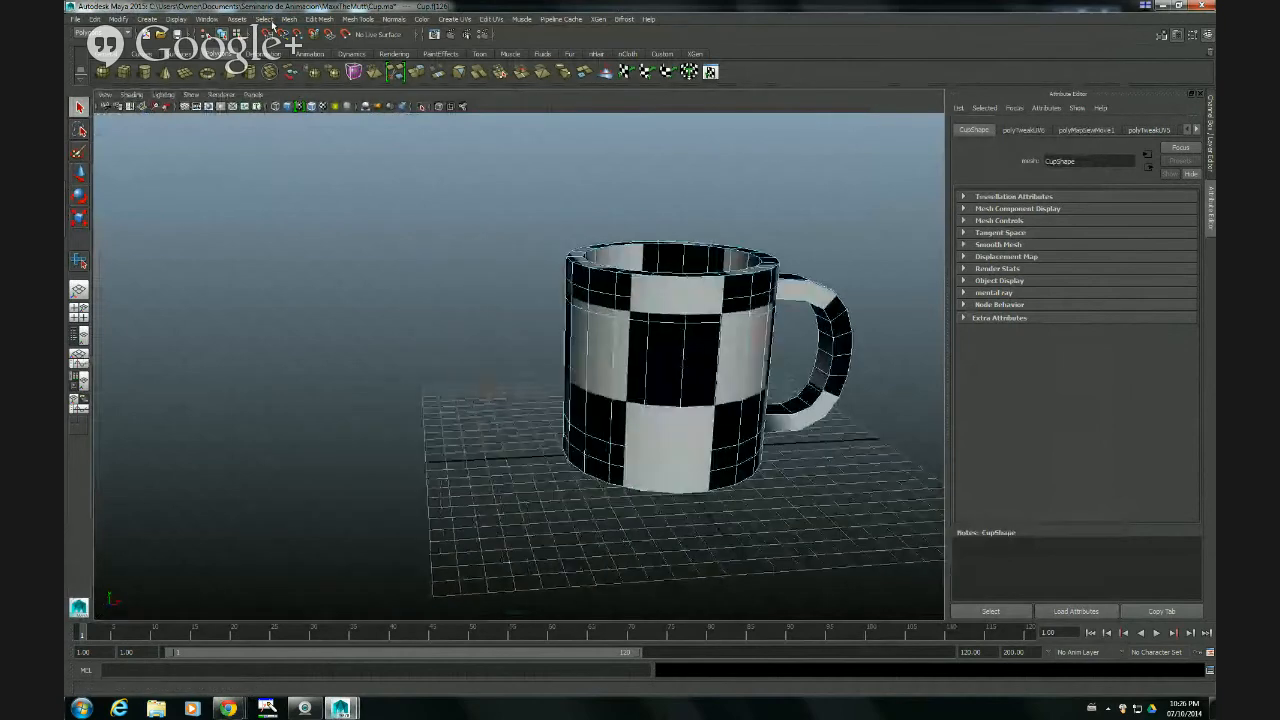
- Create a new Blinn material in Hypershade and arrange the Hypershade window so the cup stays visible
click(207, 18)
mouse_move(234, 48)
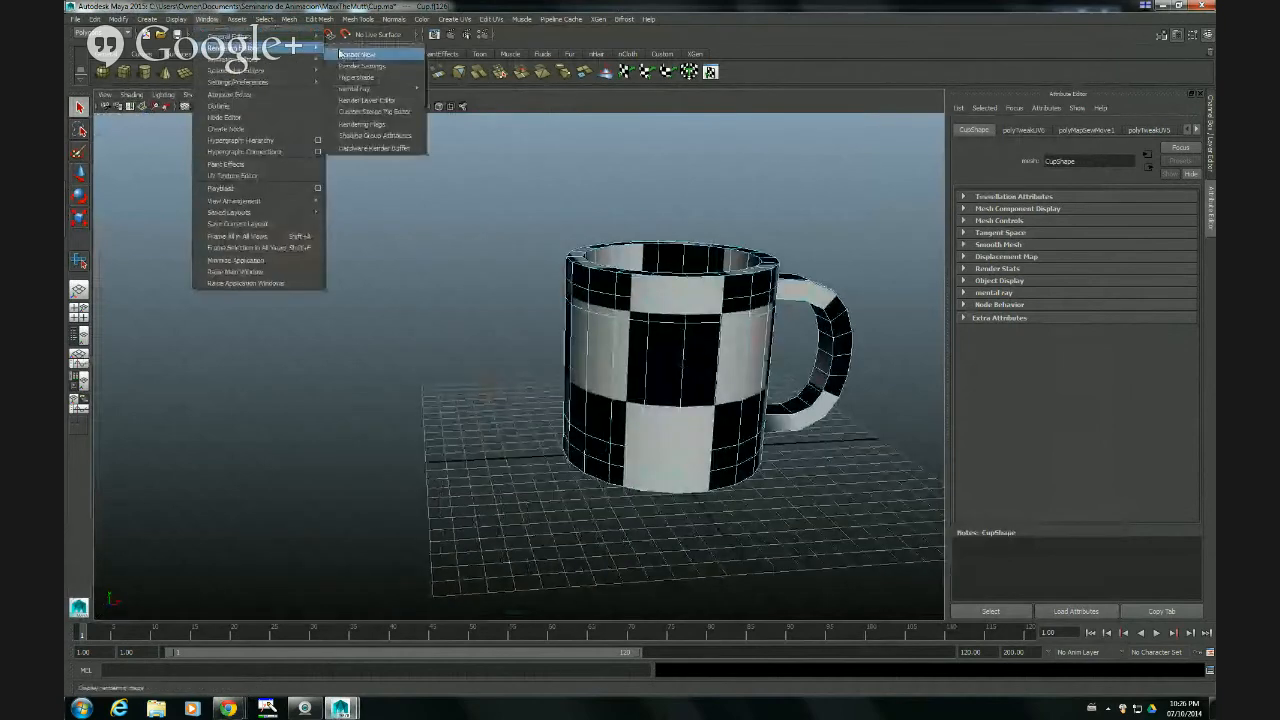
click(362, 77)
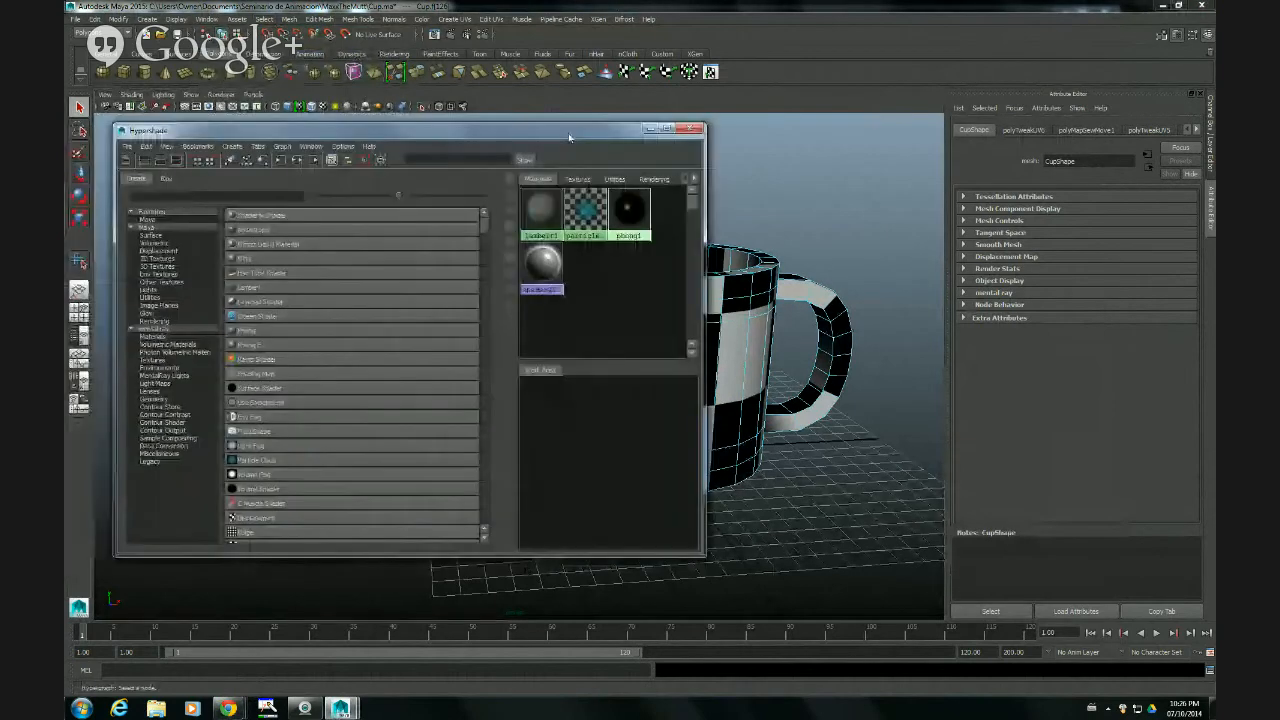
drag(701, 266, 784, 266)
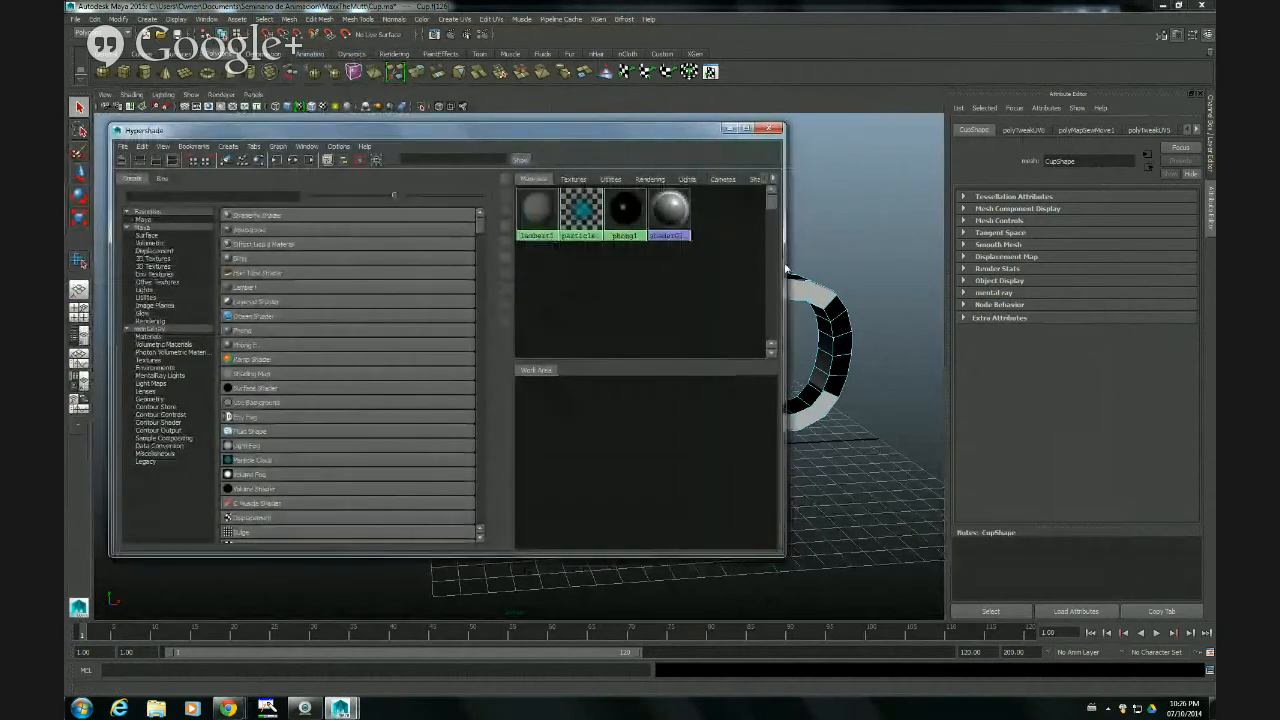
click(244, 262)
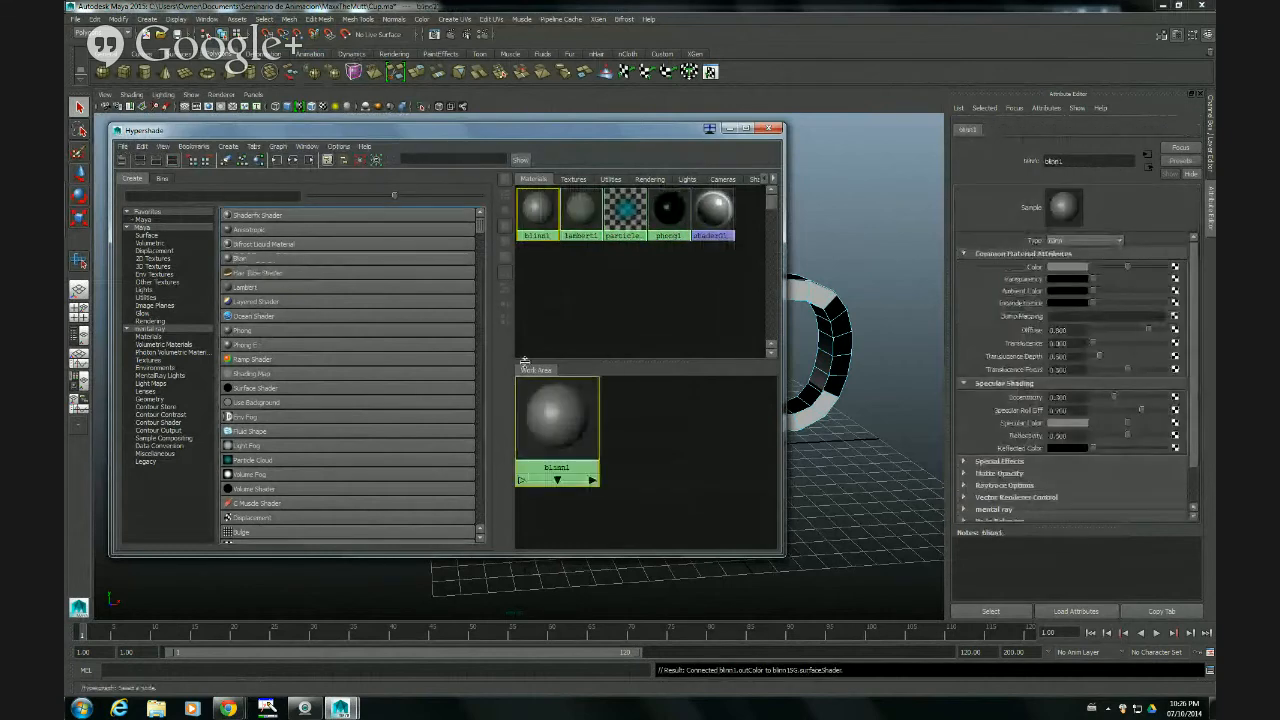
drag(649, 138, 424, 116)
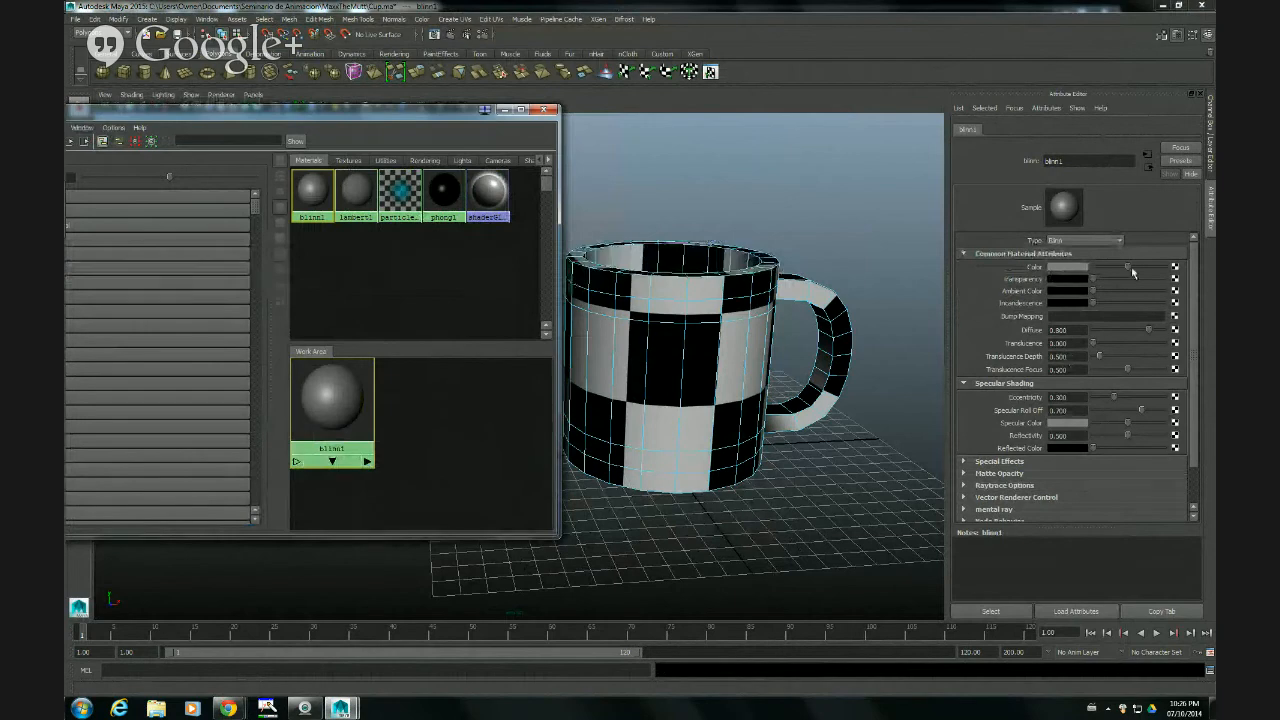
- Map the Blinn material's color to a File texture that loads CupTexture.jpg from the Desktop
click(1175, 268)
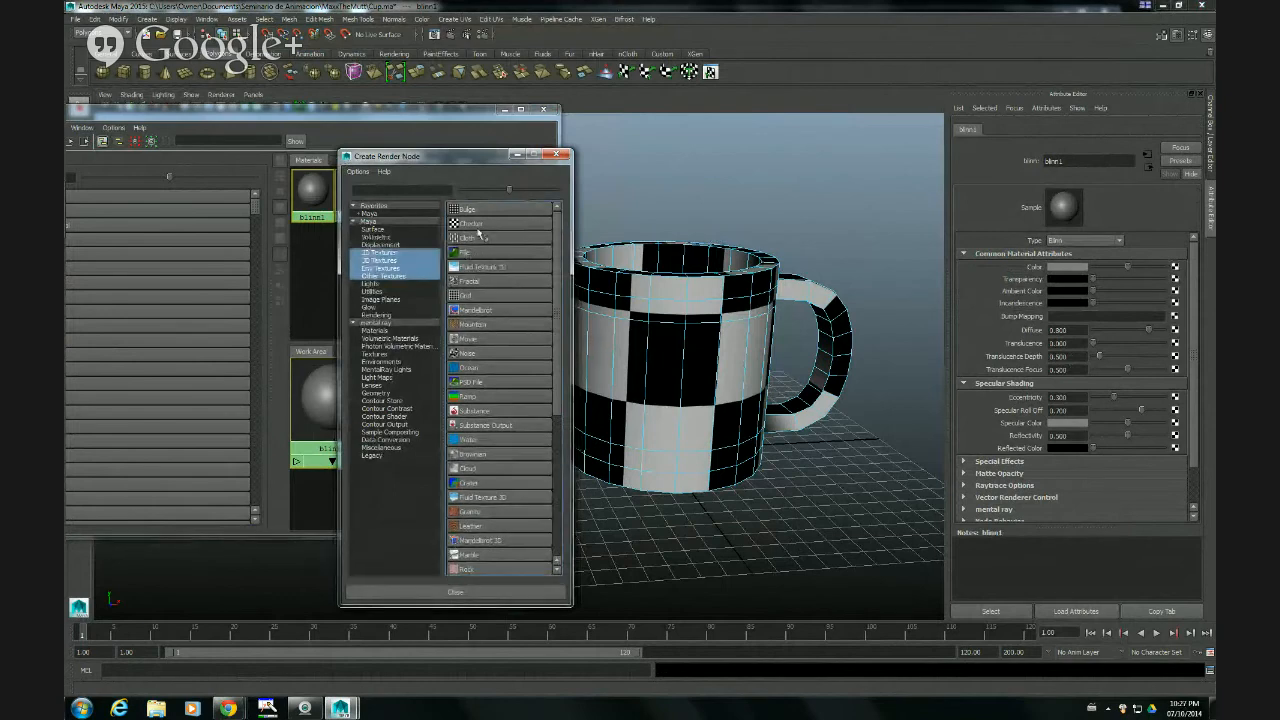
click(479, 254)
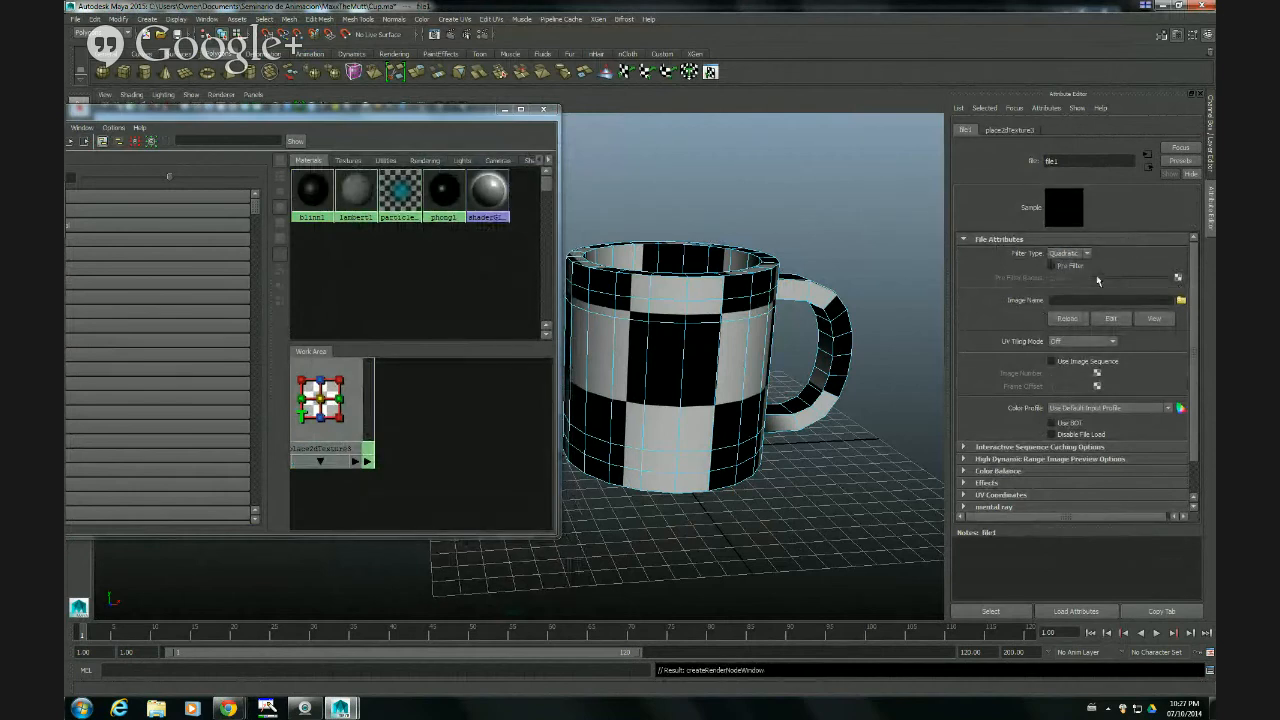
click(1181, 301)
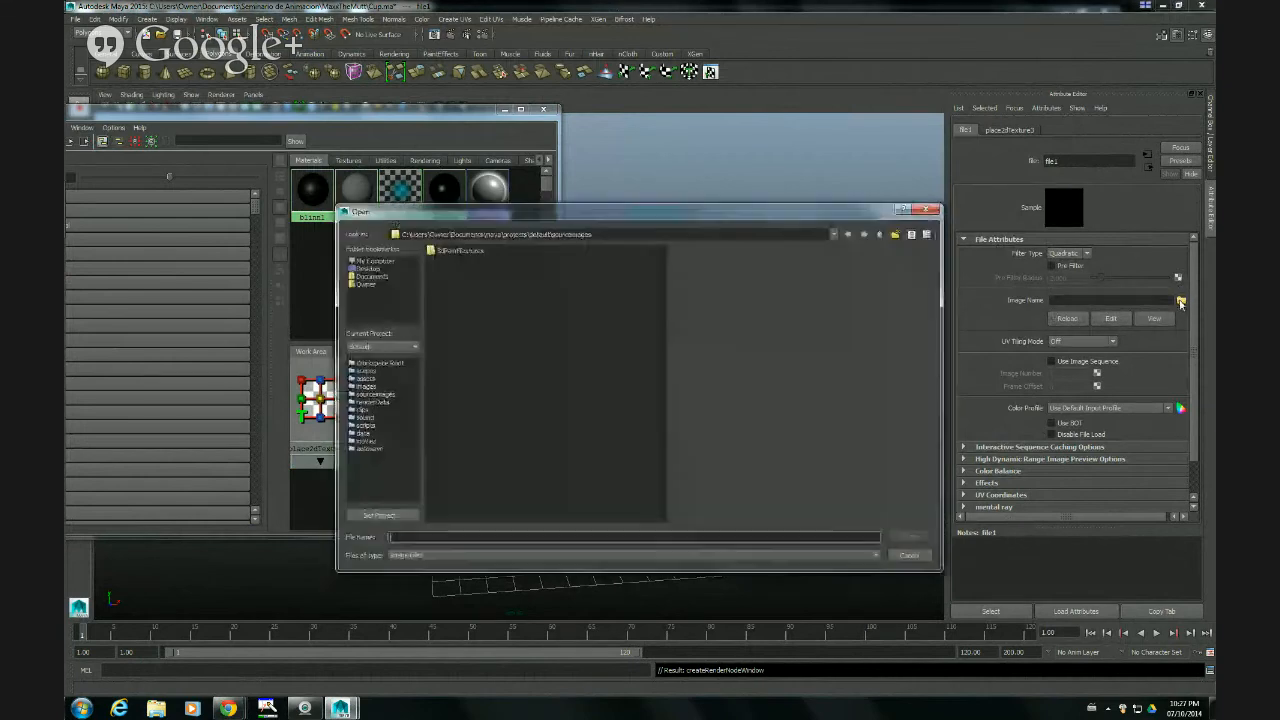
click(368, 268)
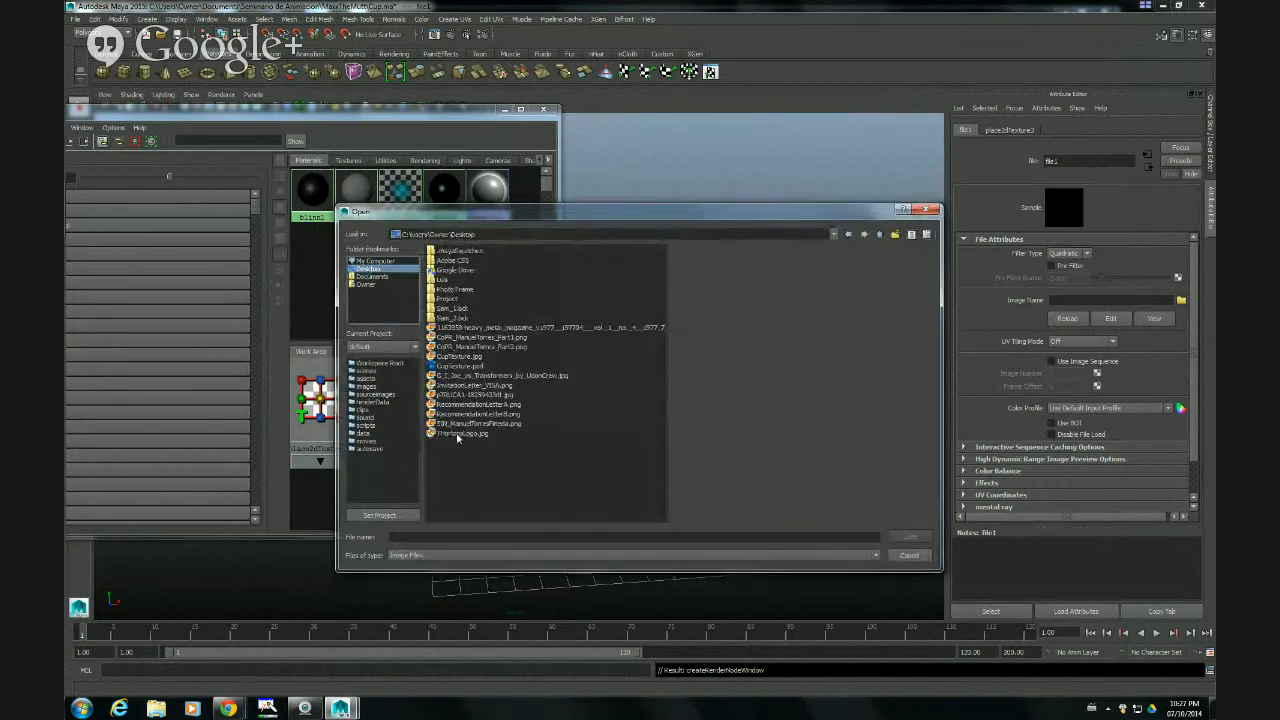
click(462, 356)
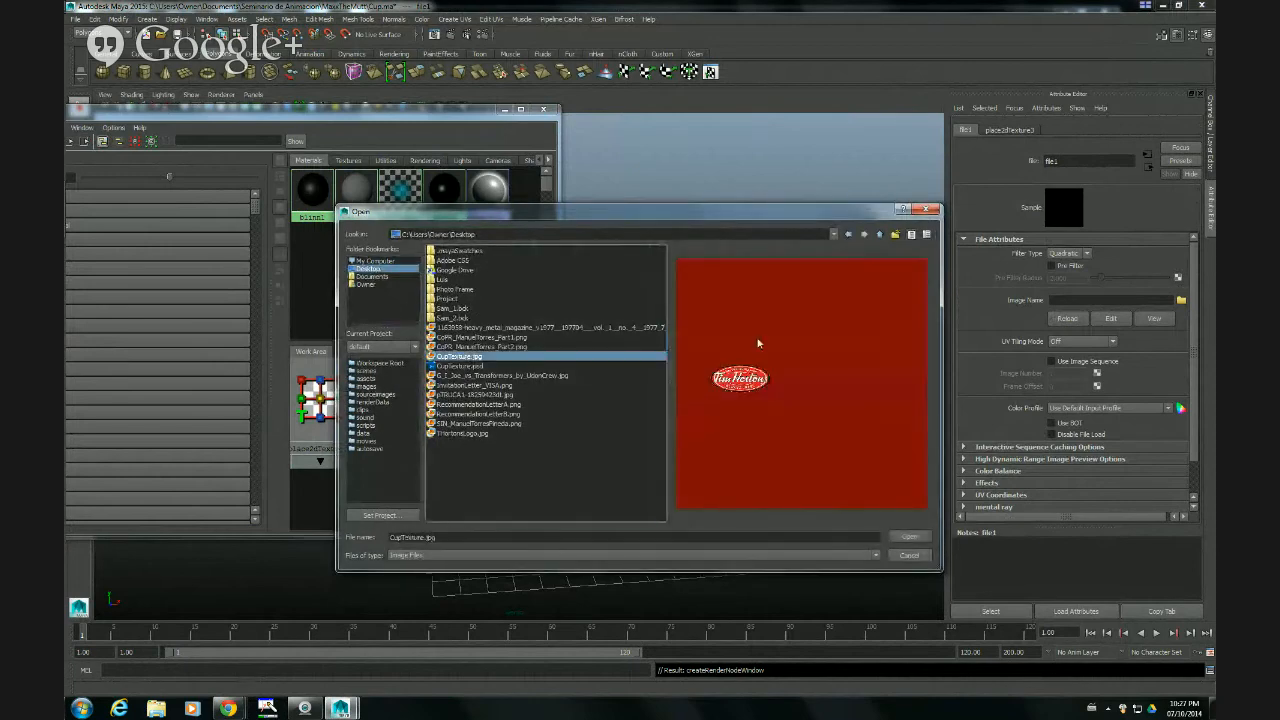
click(912, 539)
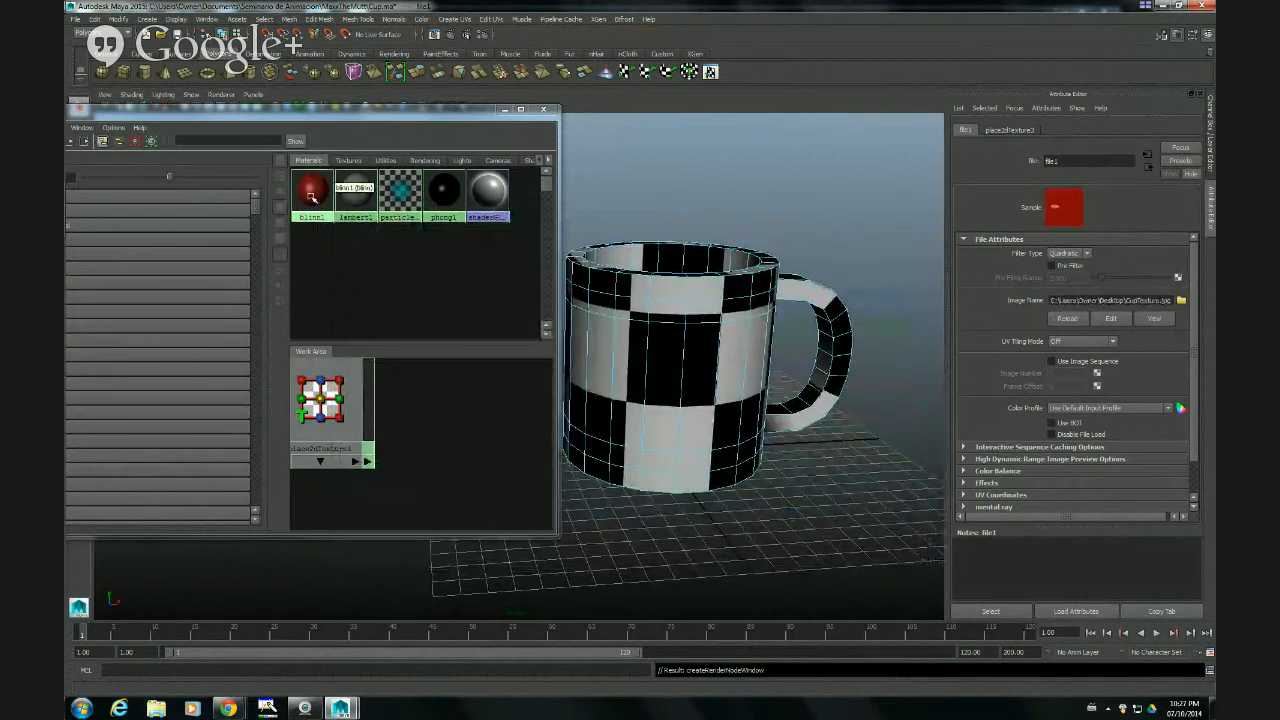
- Assign the blinn1 material to the cup and view its logo side
drag(314, 191, 331, 205)
drag(486, 288, 673, 345)
alt+drag(687, 390, 714, 373)
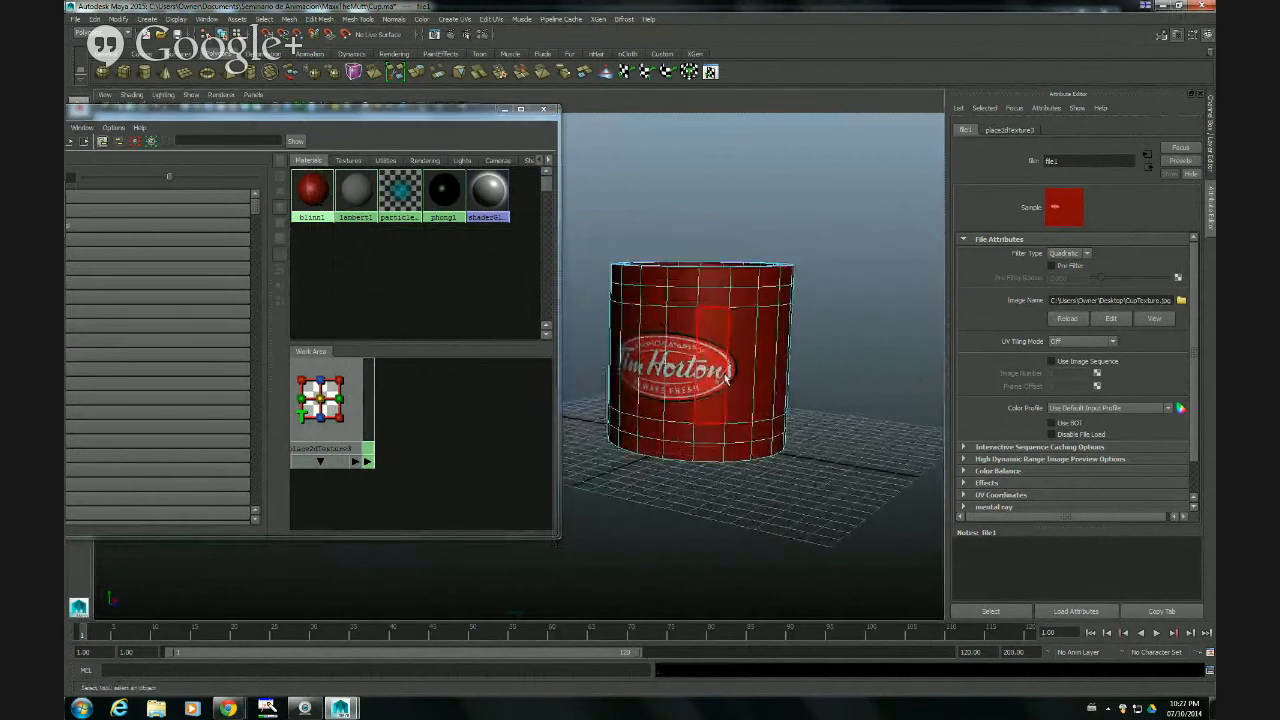
- Cycle the viewport through wireframe, shaded and textured display to check the cup's new texture
key(4)
key(5)
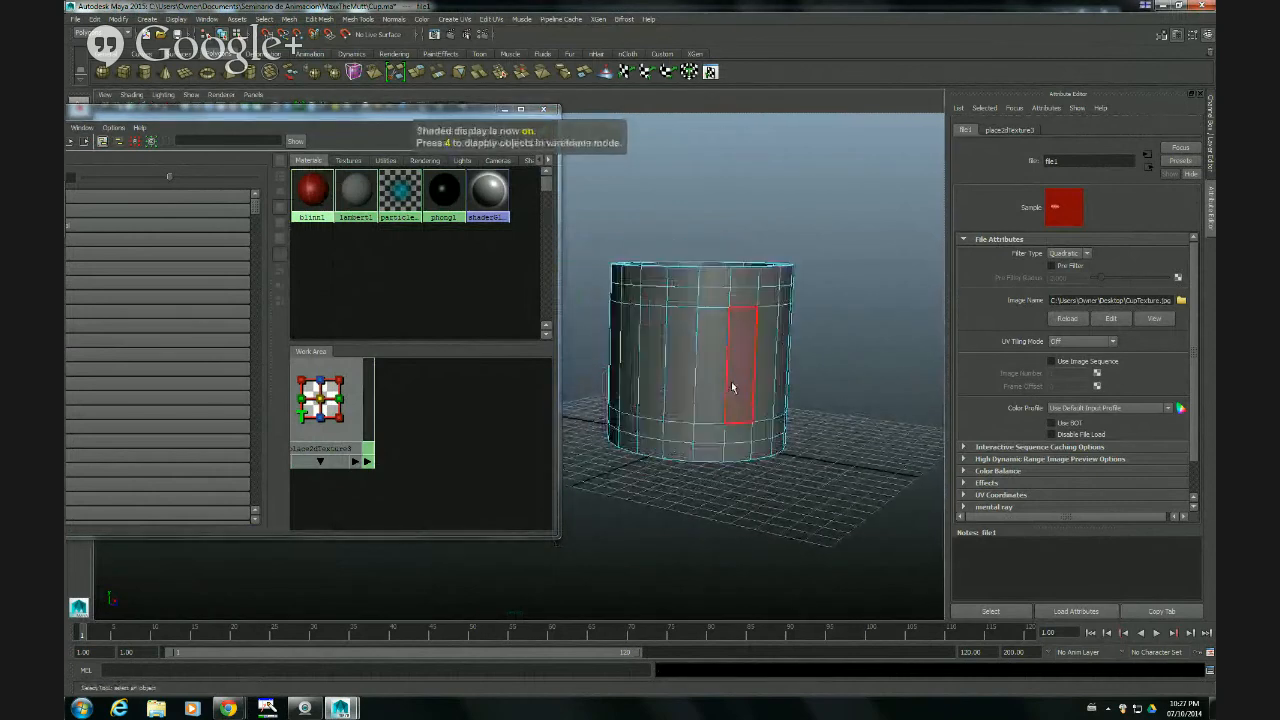
key(6)
click(731, 390)
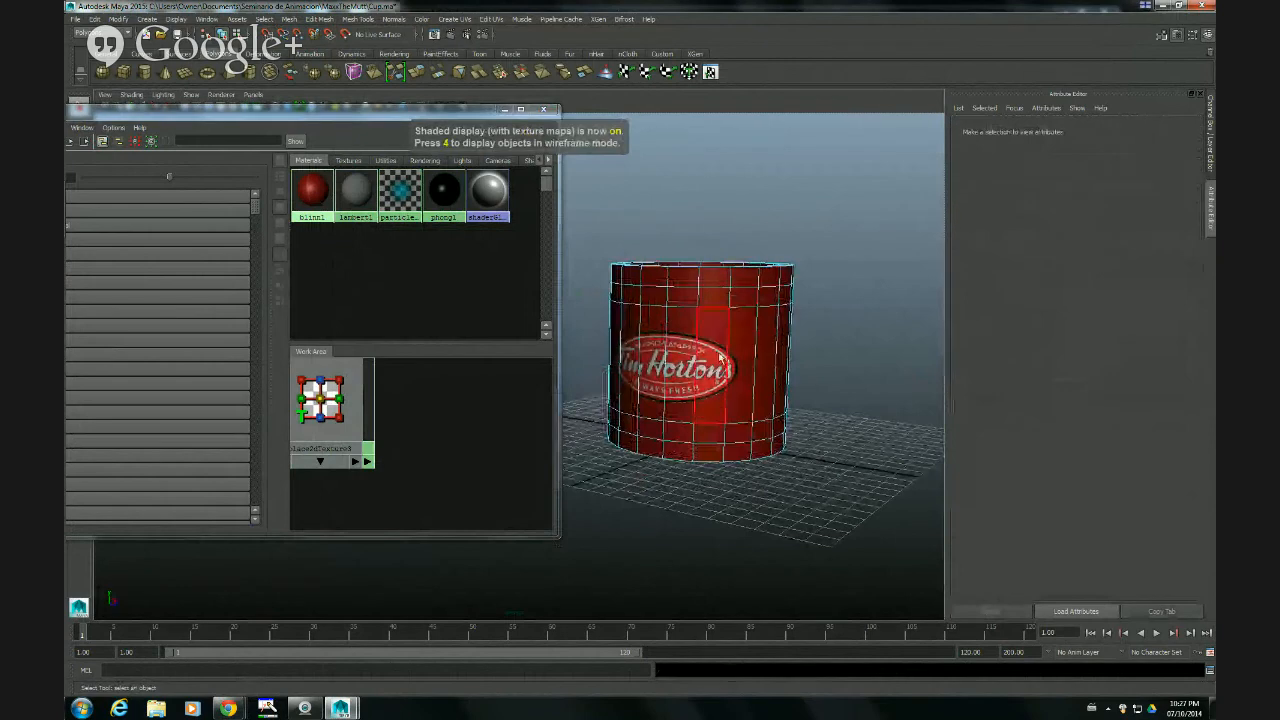
- Minimize Hypershade and turn off Wireframe on Shaded in the perspective view
click(543, 108)
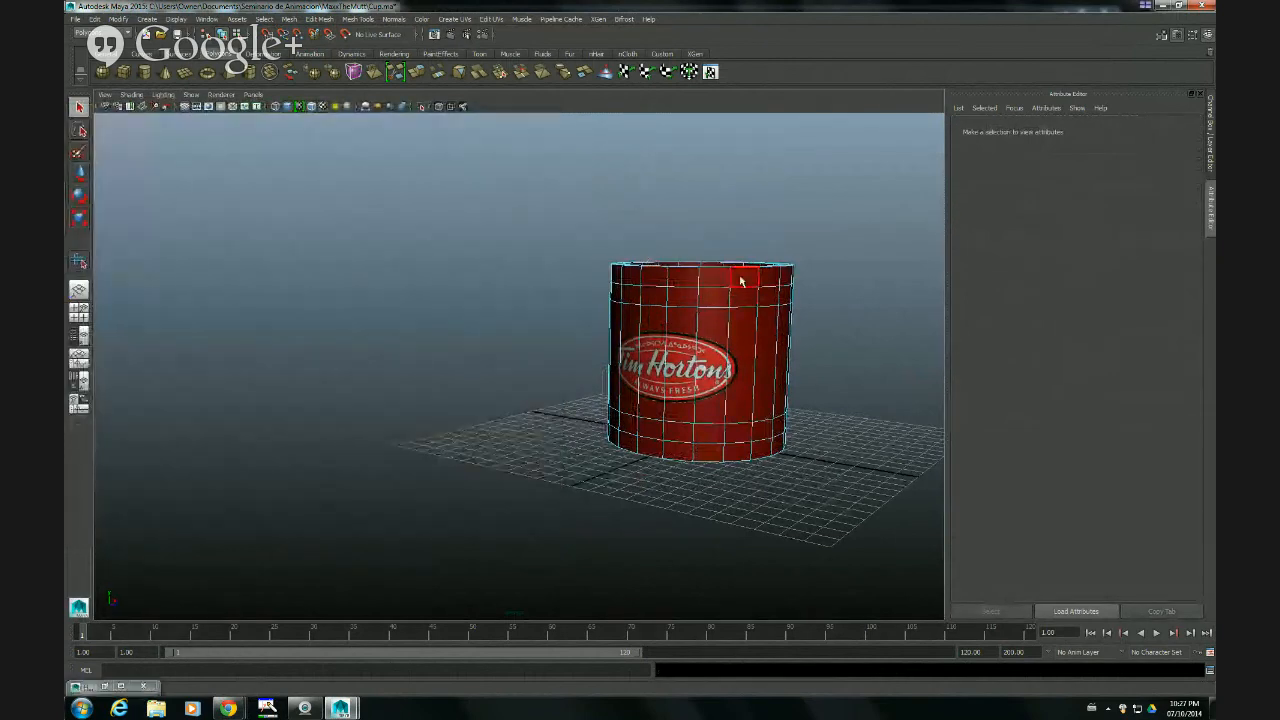
drag(743, 280, 668, 284)
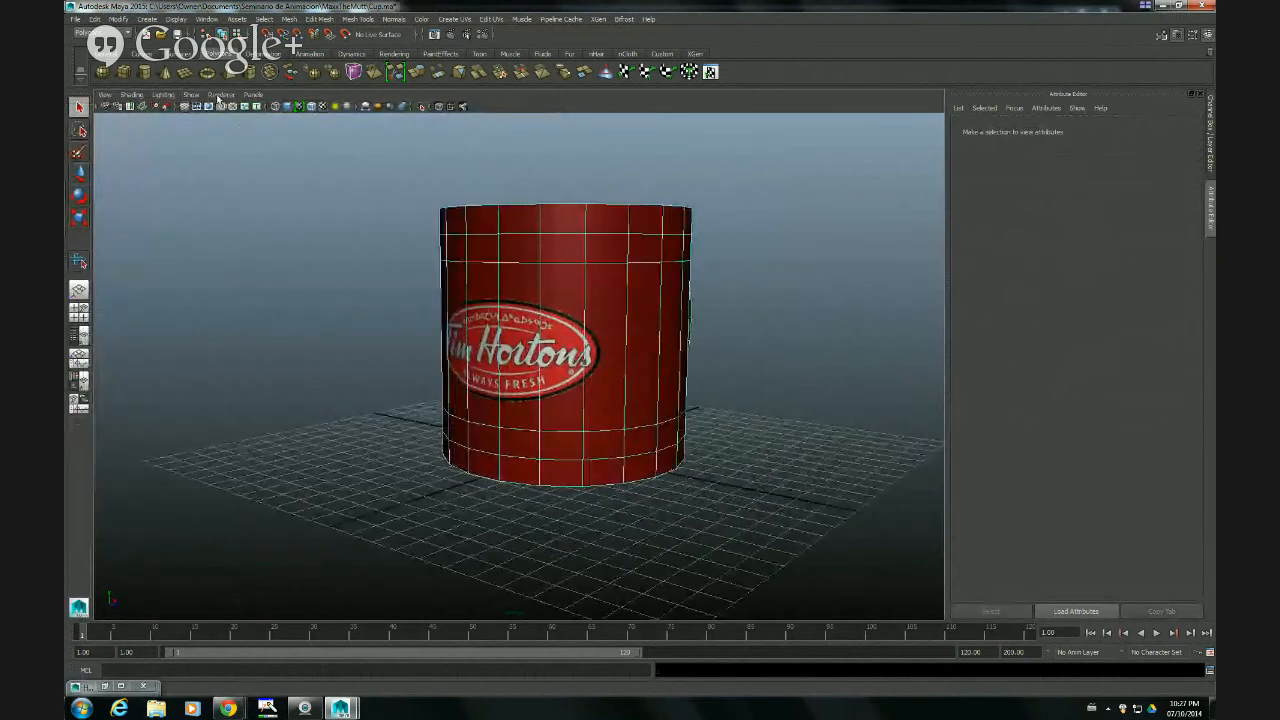
click(130, 95)
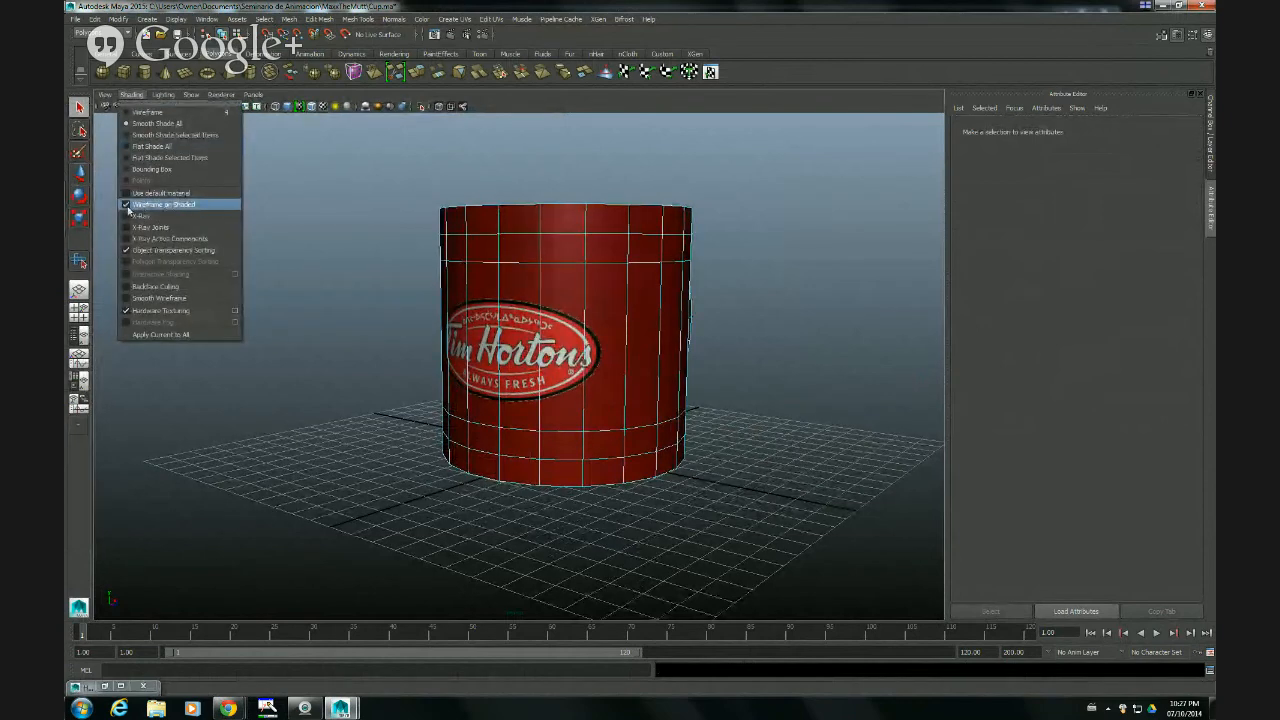
click(126, 205)
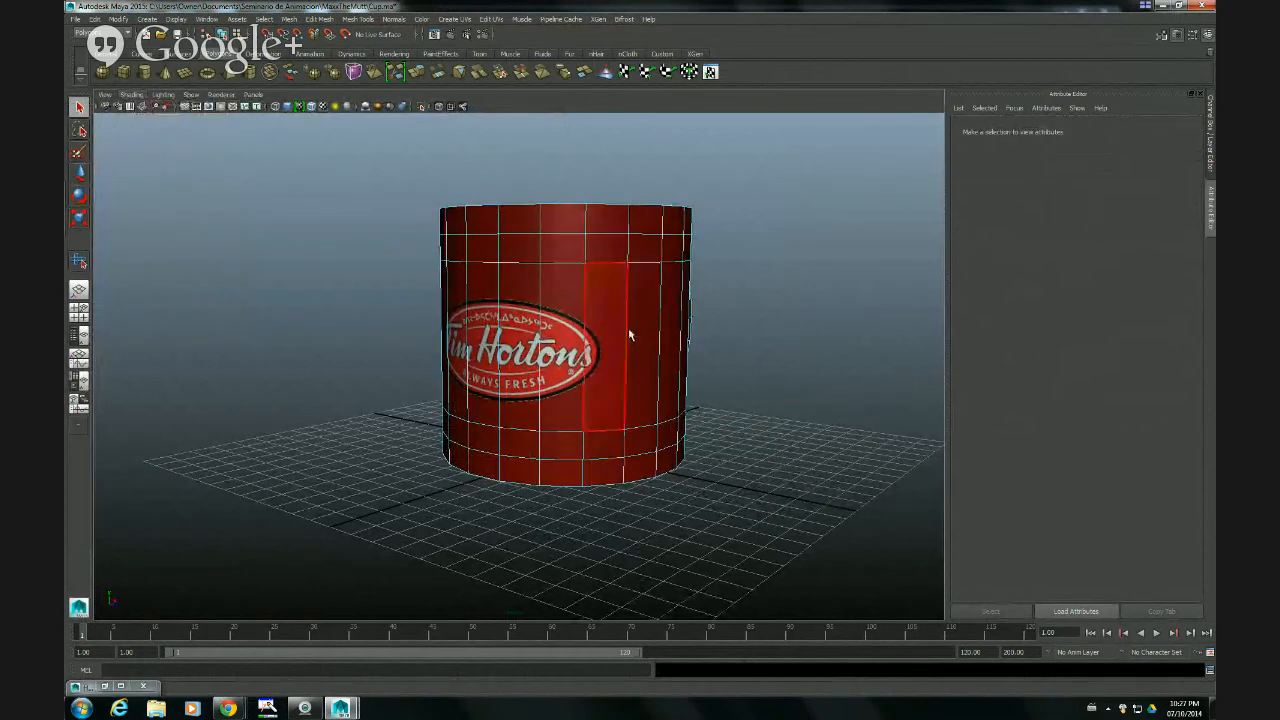
drag(748, 349, 676, 345)
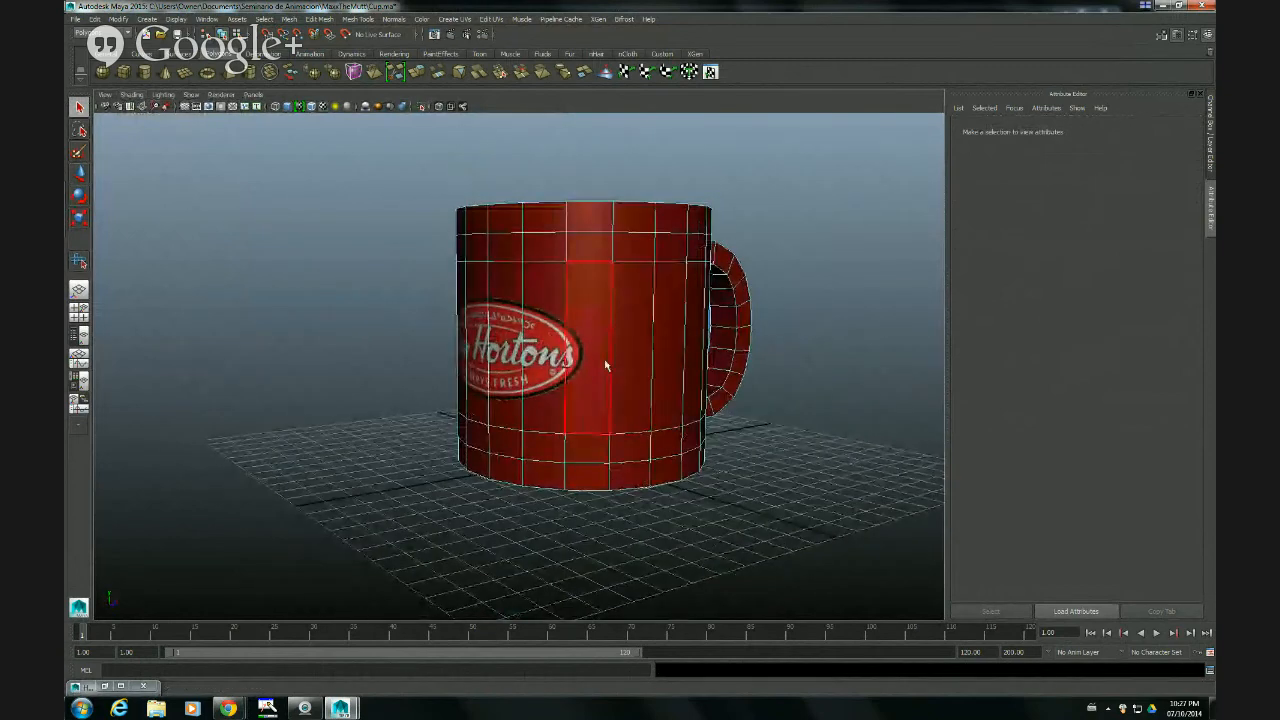
- Return the cup to Object Mode, inspect it without wireframe and select the whole cup
right_click(628, 385)
click(657, 375)
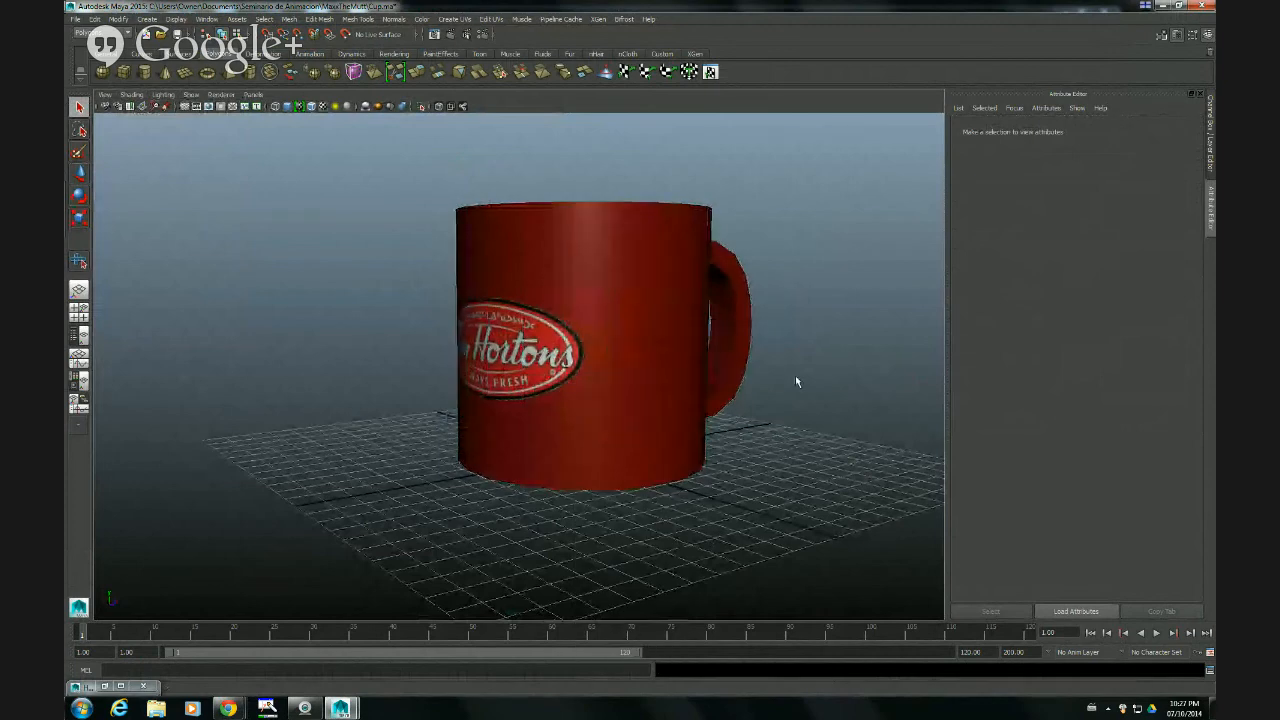
drag(790, 378, 757, 420)
click(651, 408)
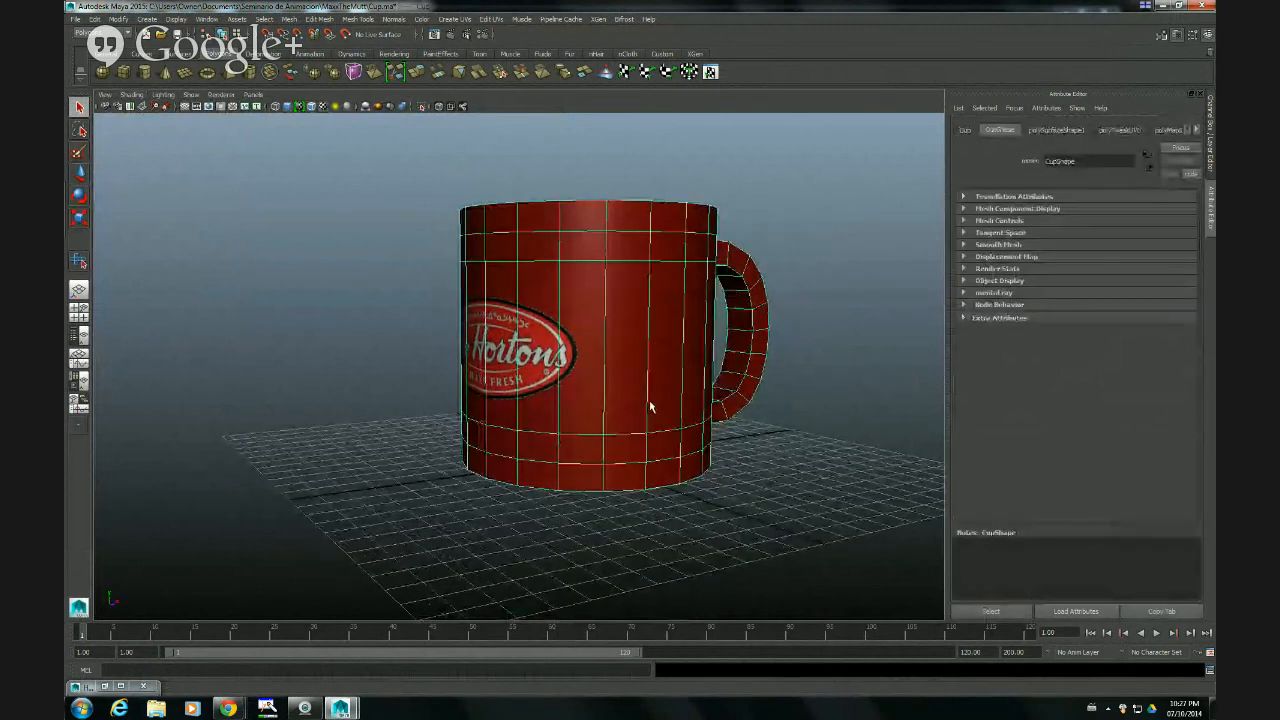
- Try moving the whole cup up off the grid with the Move tool and undo the move
click(802, 456)
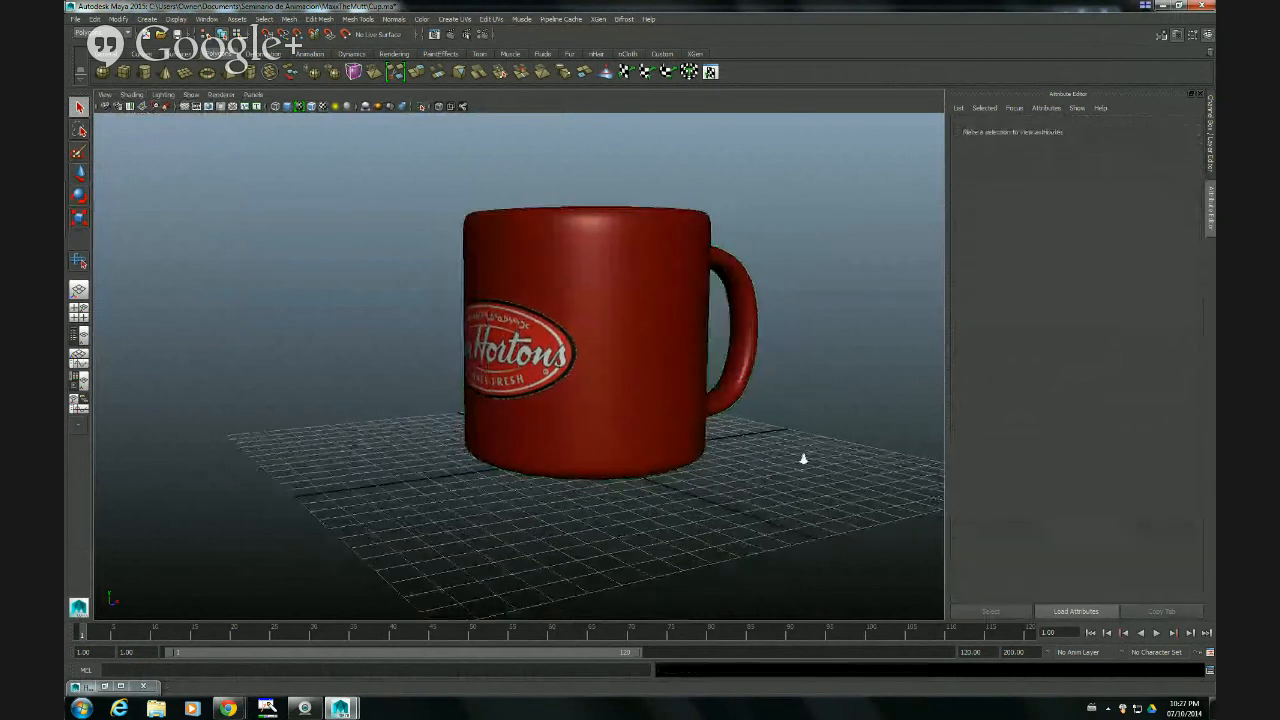
drag(803, 457, 577, 457)
click(577, 376)
key(w)
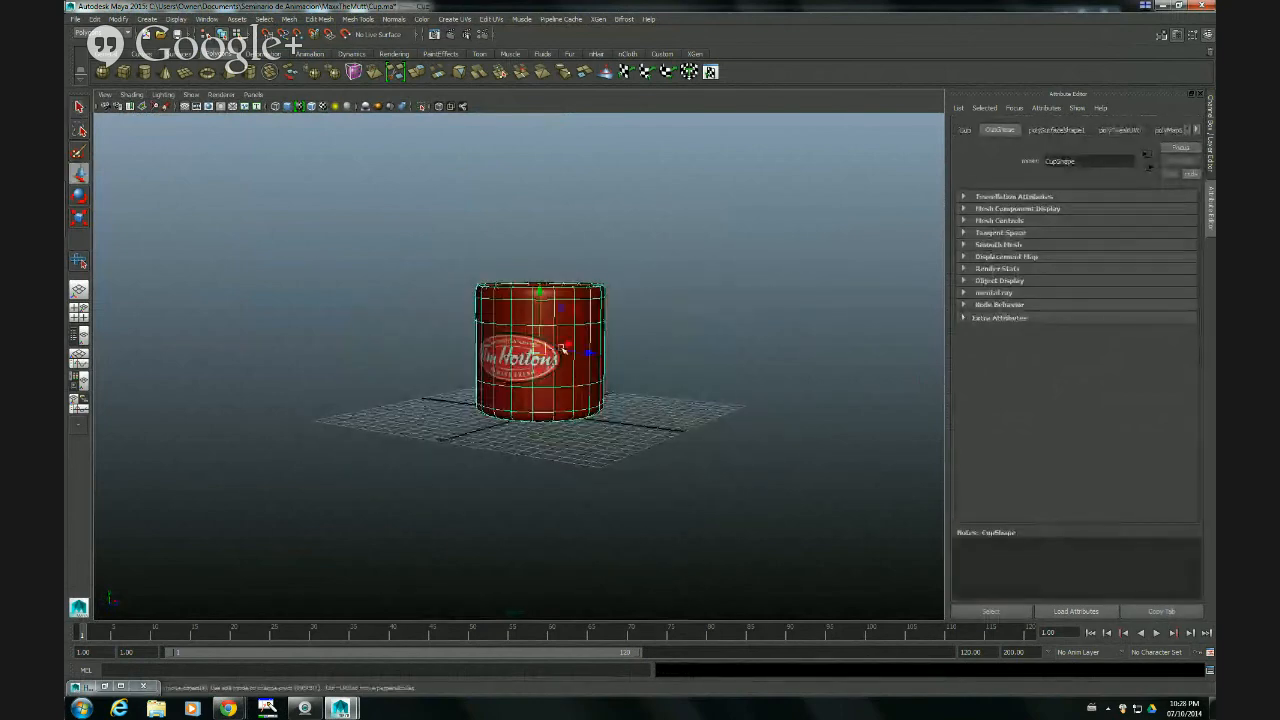
drag(539, 352, 573, 315)
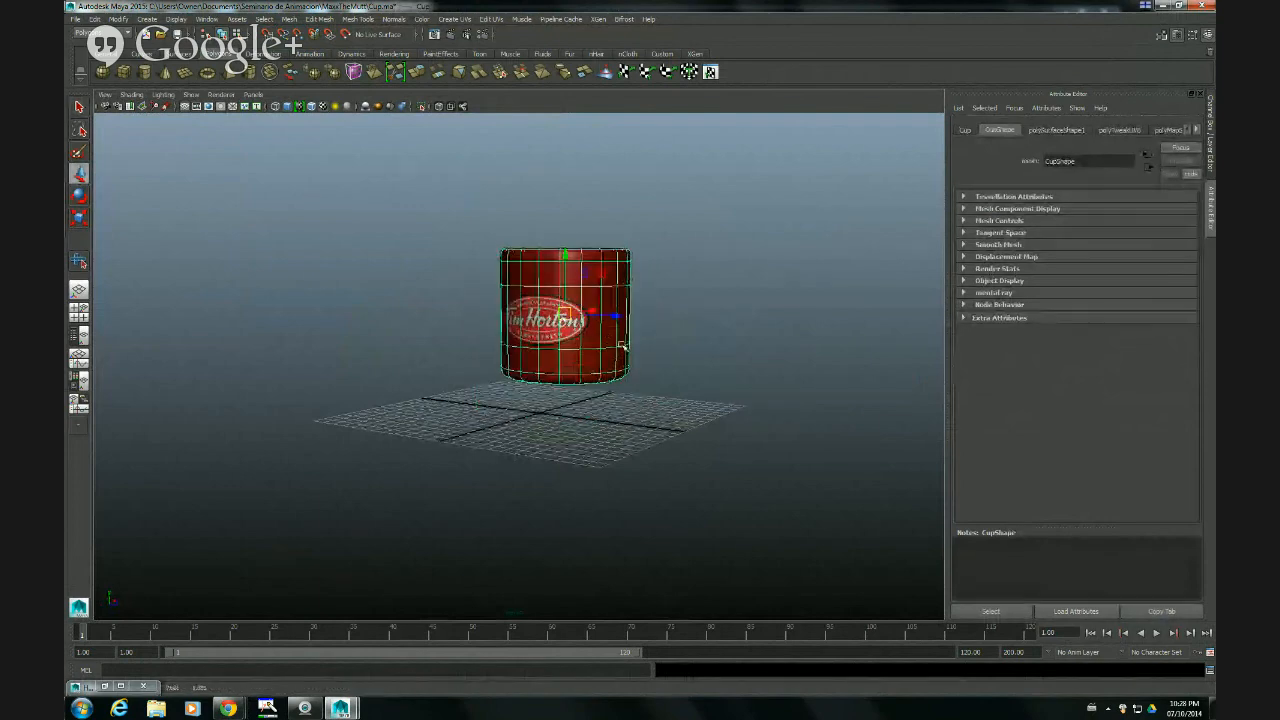
key(ctrl+z)
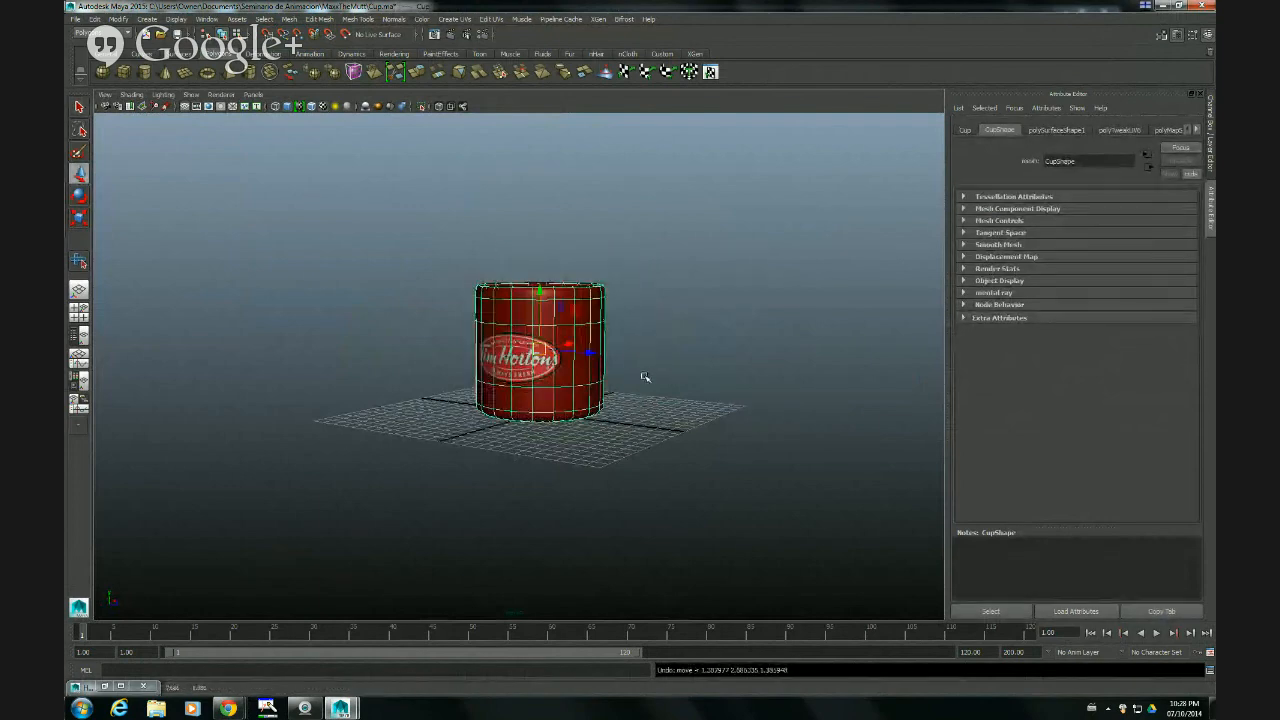
- Deselect the cup and view its textured logo side together with the handle
click(640, 375)
drag(664, 393, 676, 438)
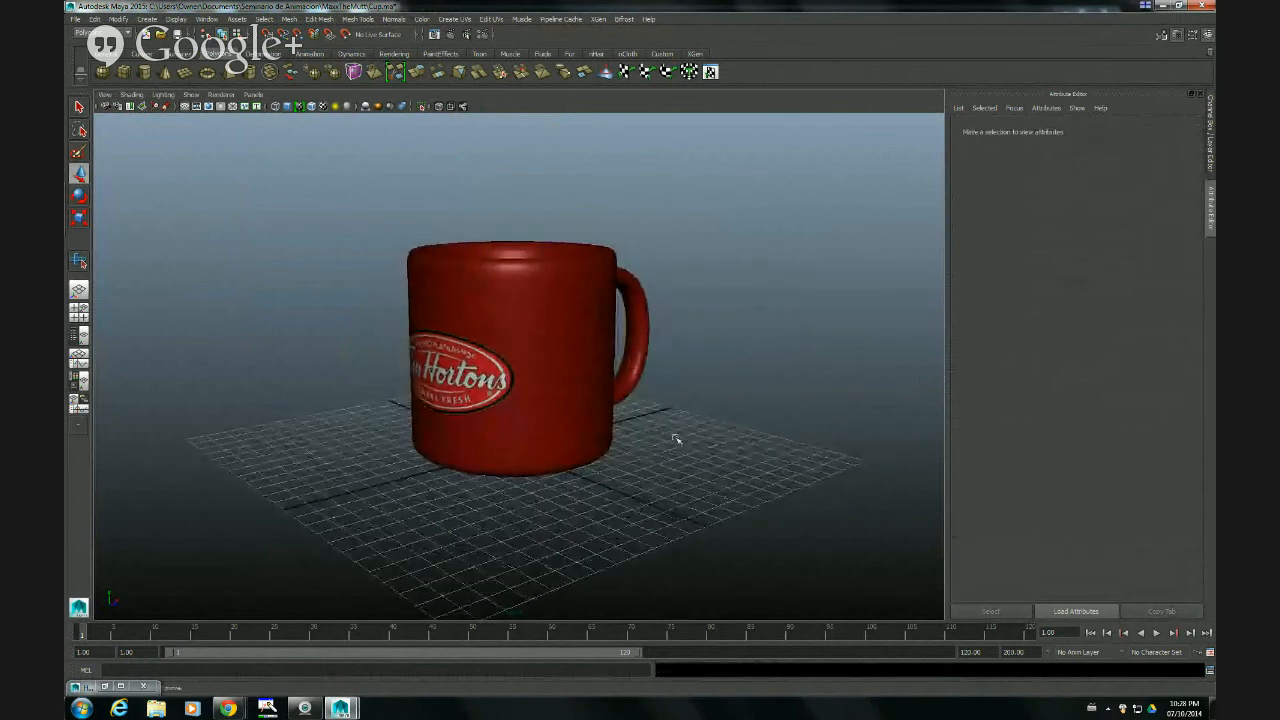
- Switch to the Google+ Hangouts window in Chrome
mouse_move(228, 708)
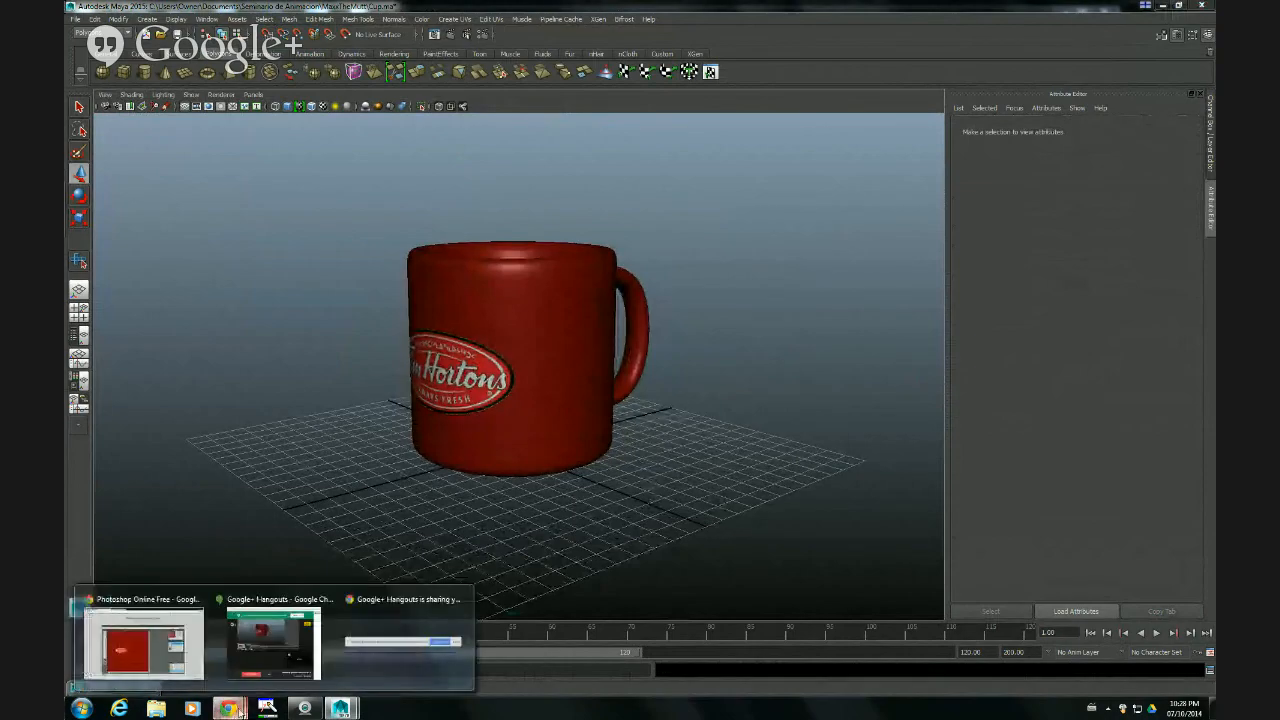
mouse_move(183, 650)
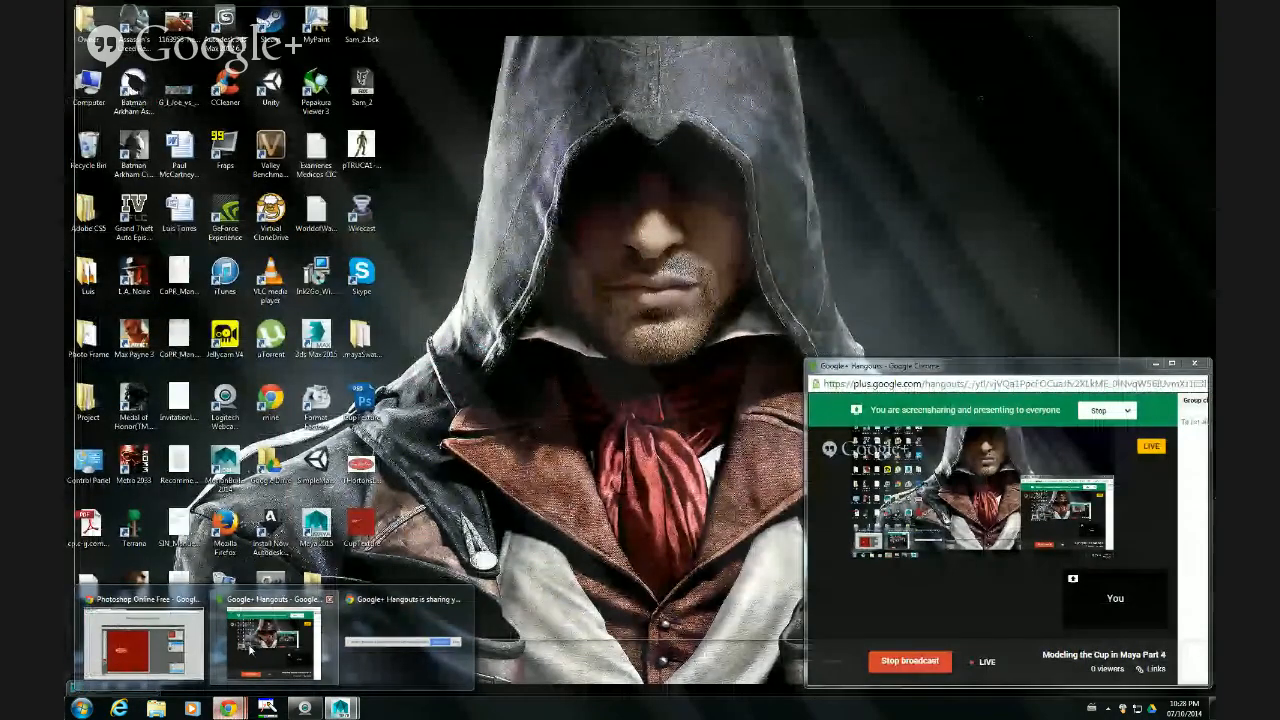
click(272, 645)
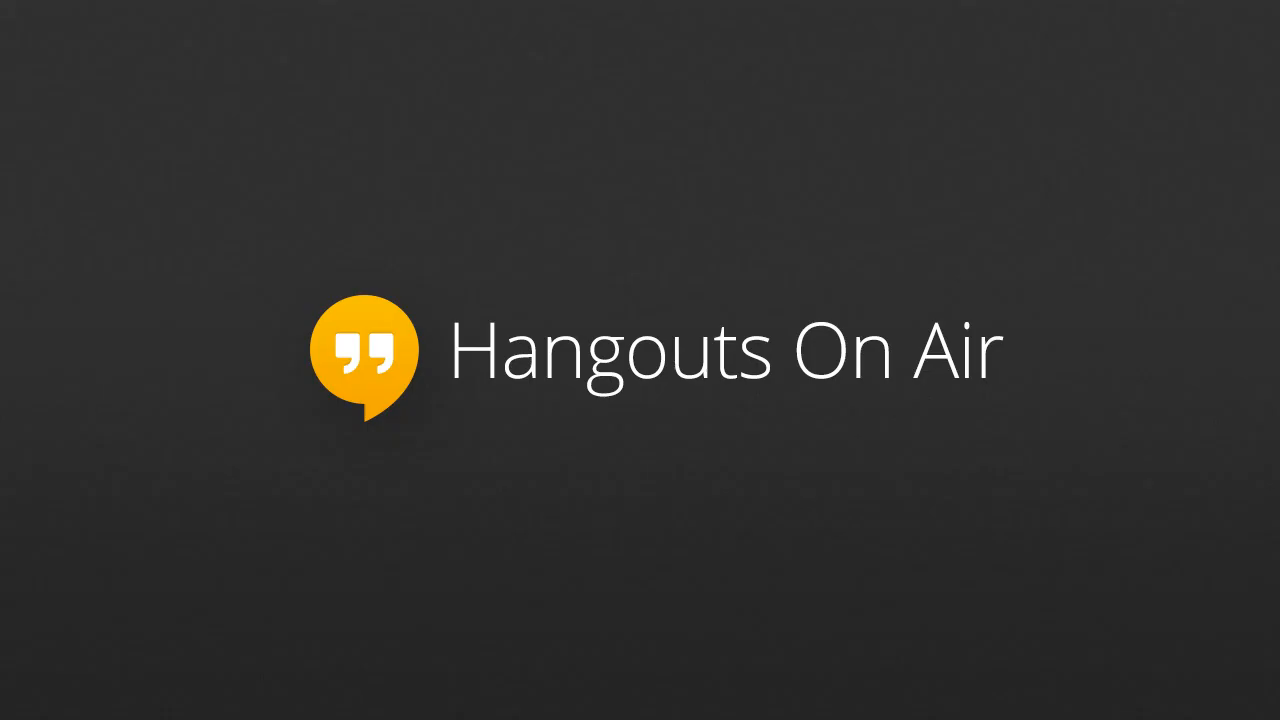